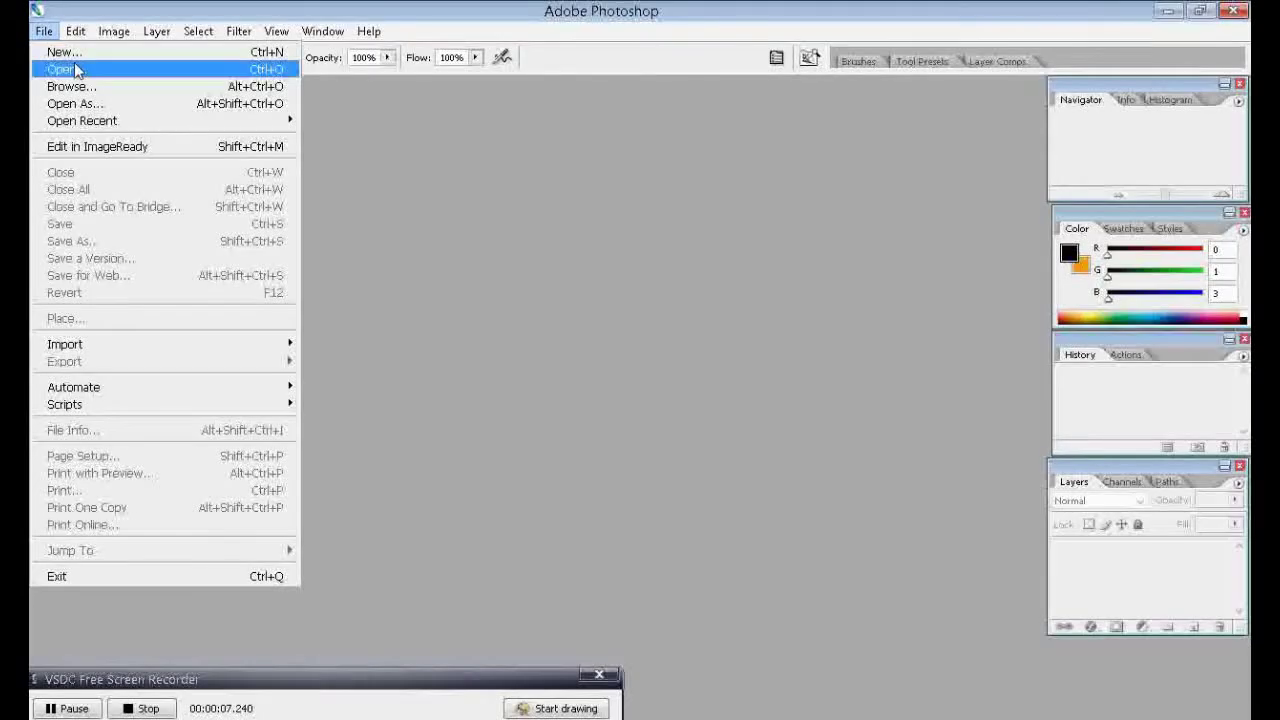
Step: Open the Mickey Mouse.jpg line drawing from the File > Open dialog
click(62, 66)
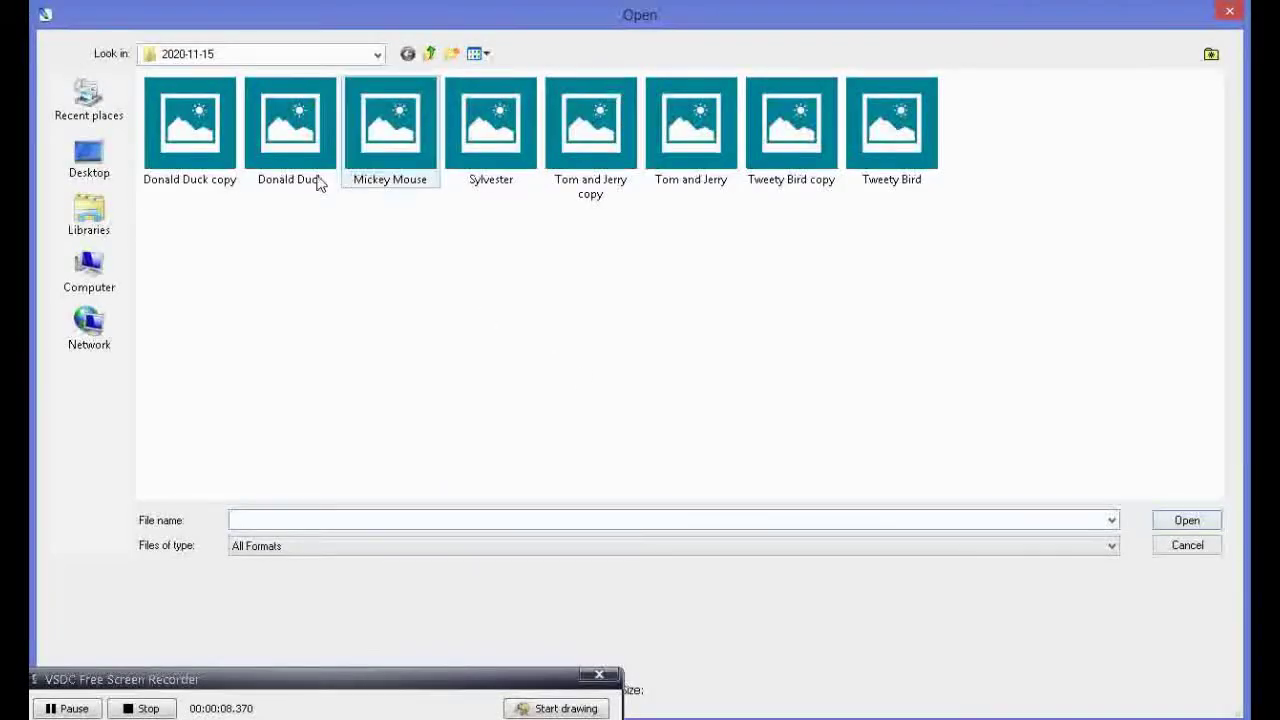
click(377, 162)
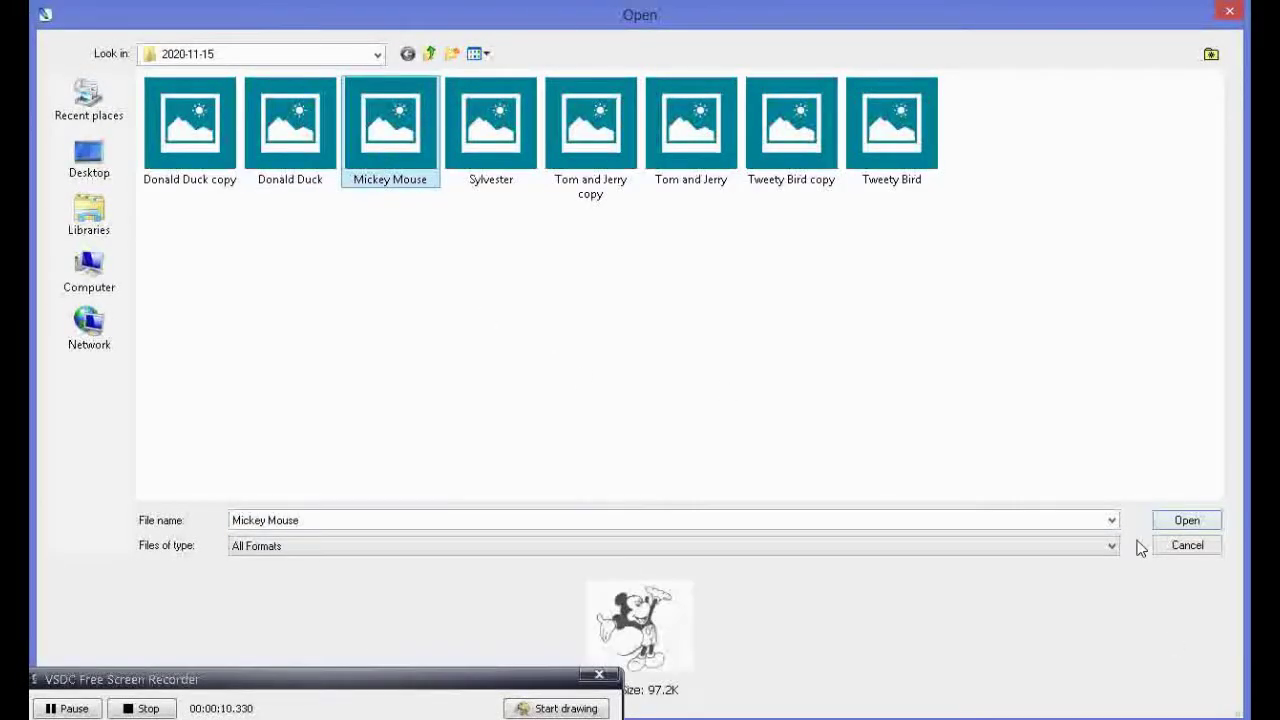
click(1185, 521)
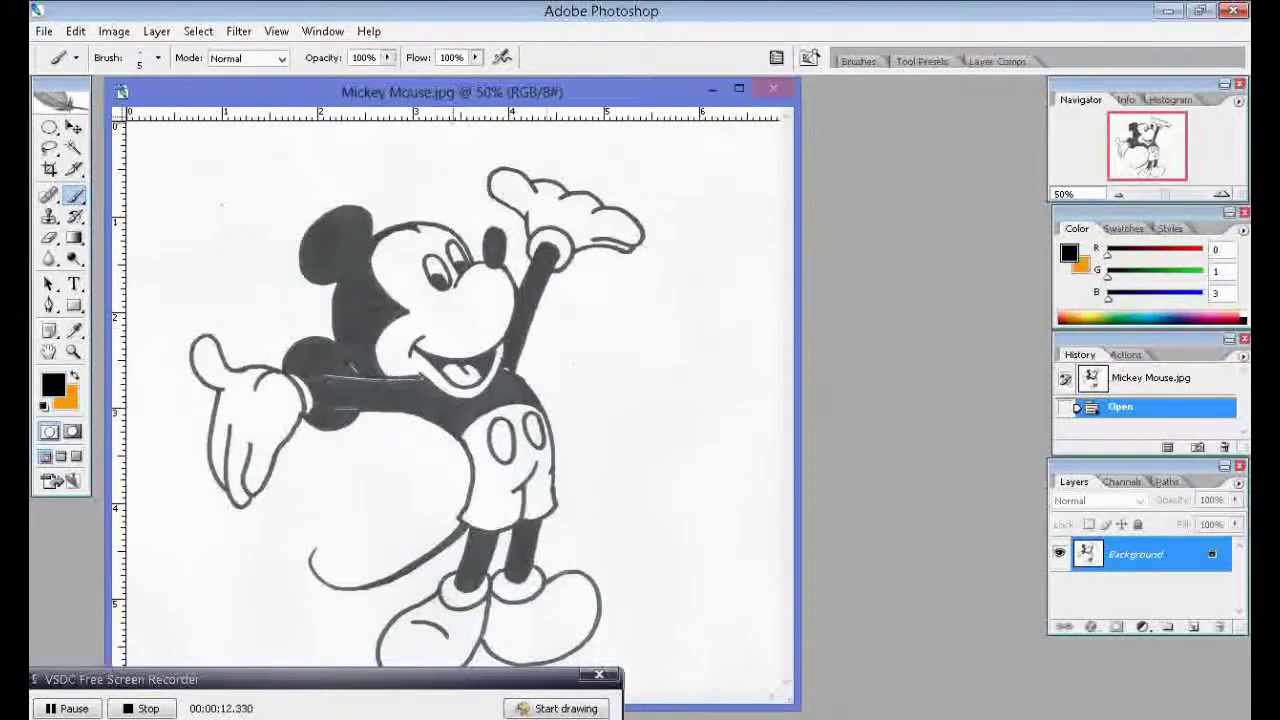
Step: Zoom out to fit the drawing and desaturate it with Hue/Saturation at -100
drag(797, 706, 770, 621)
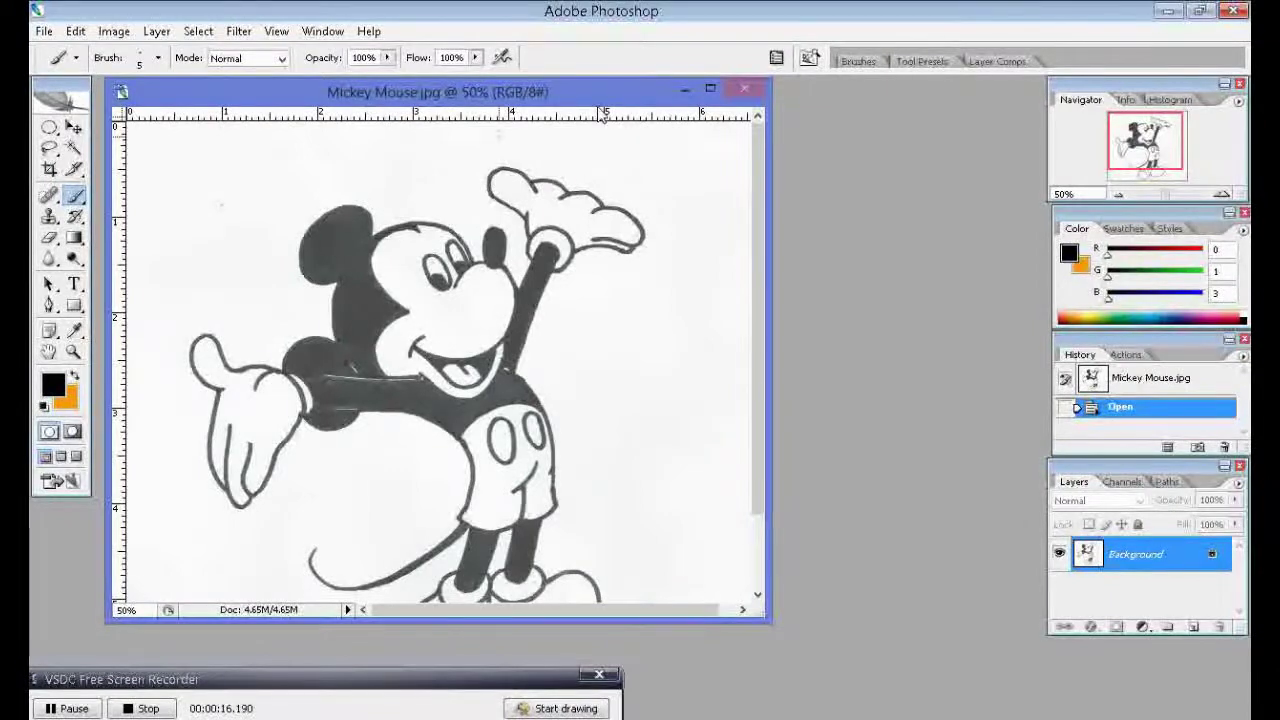
drag(1163, 203, 1164, 197)
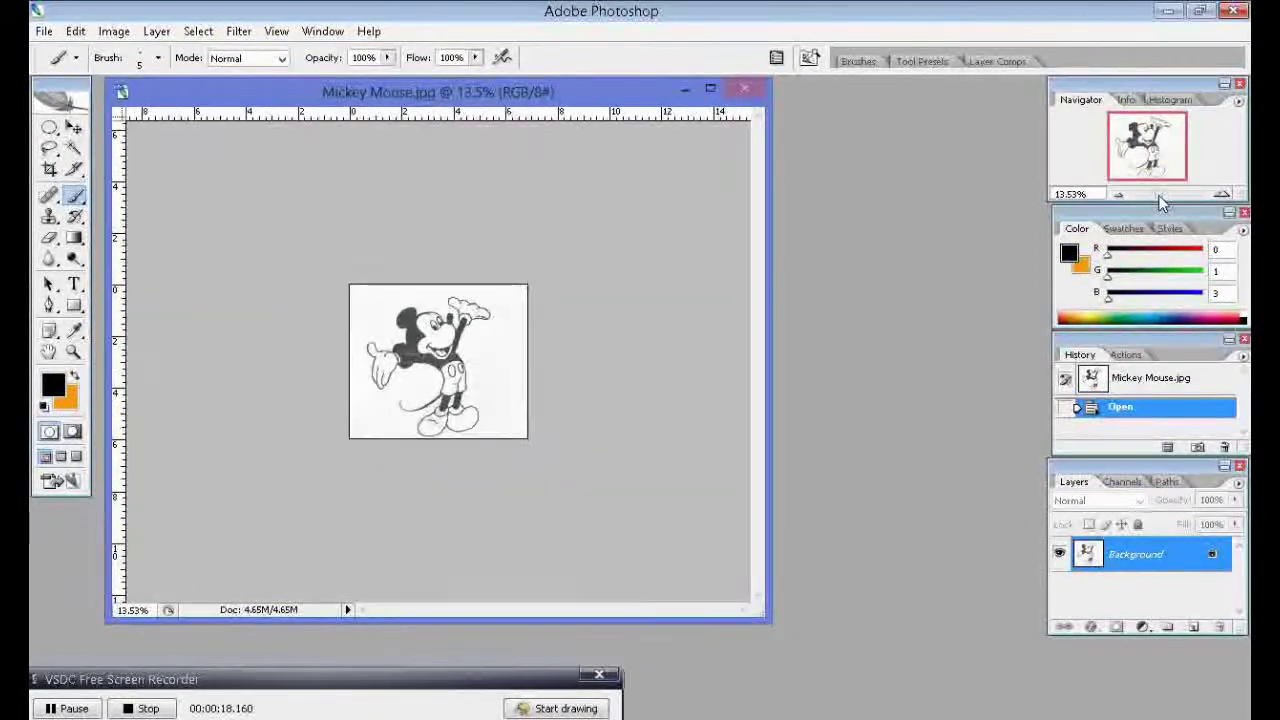
click(114, 31)
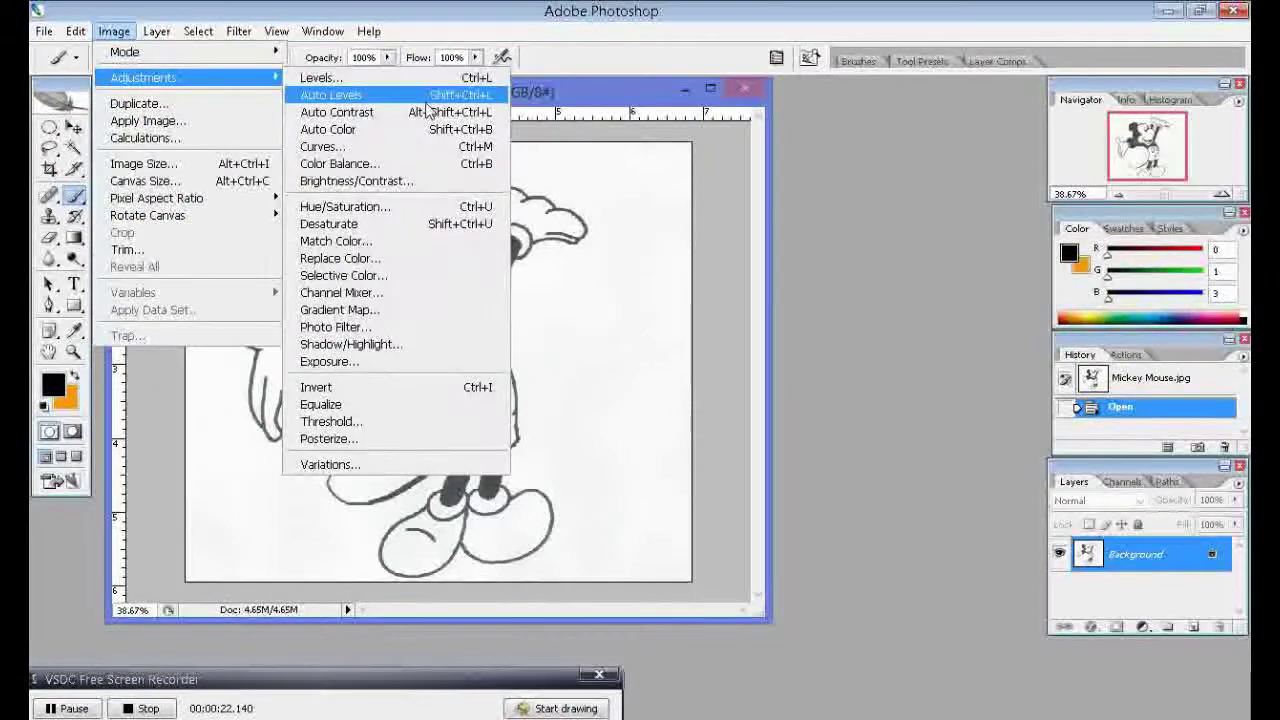
click(387, 208)
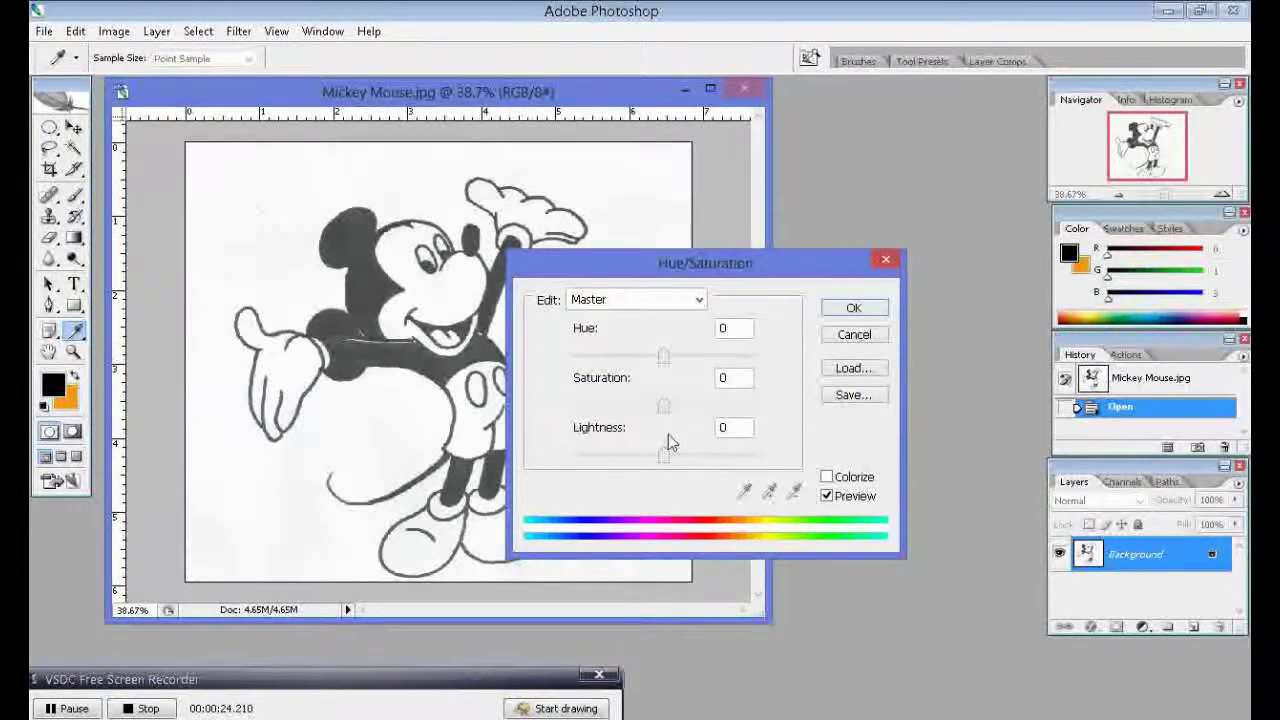
drag(663, 405, 573, 405)
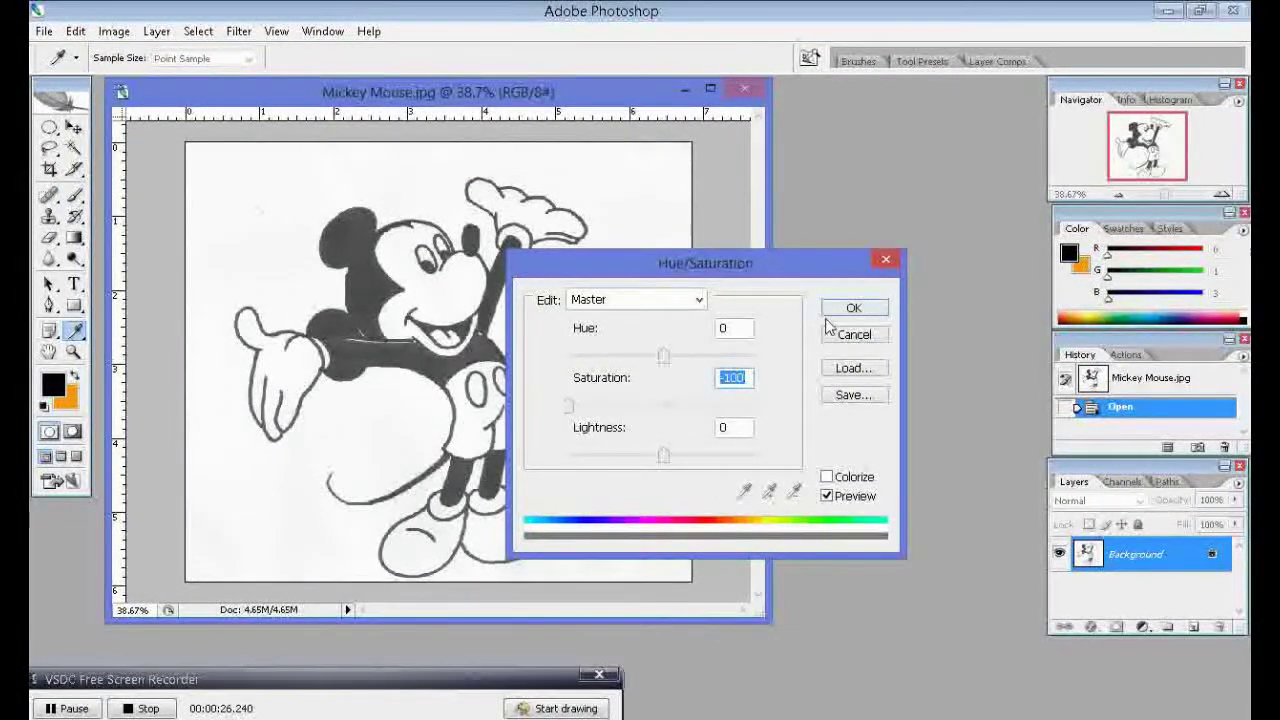
click(843, 306)
click(114, 31)
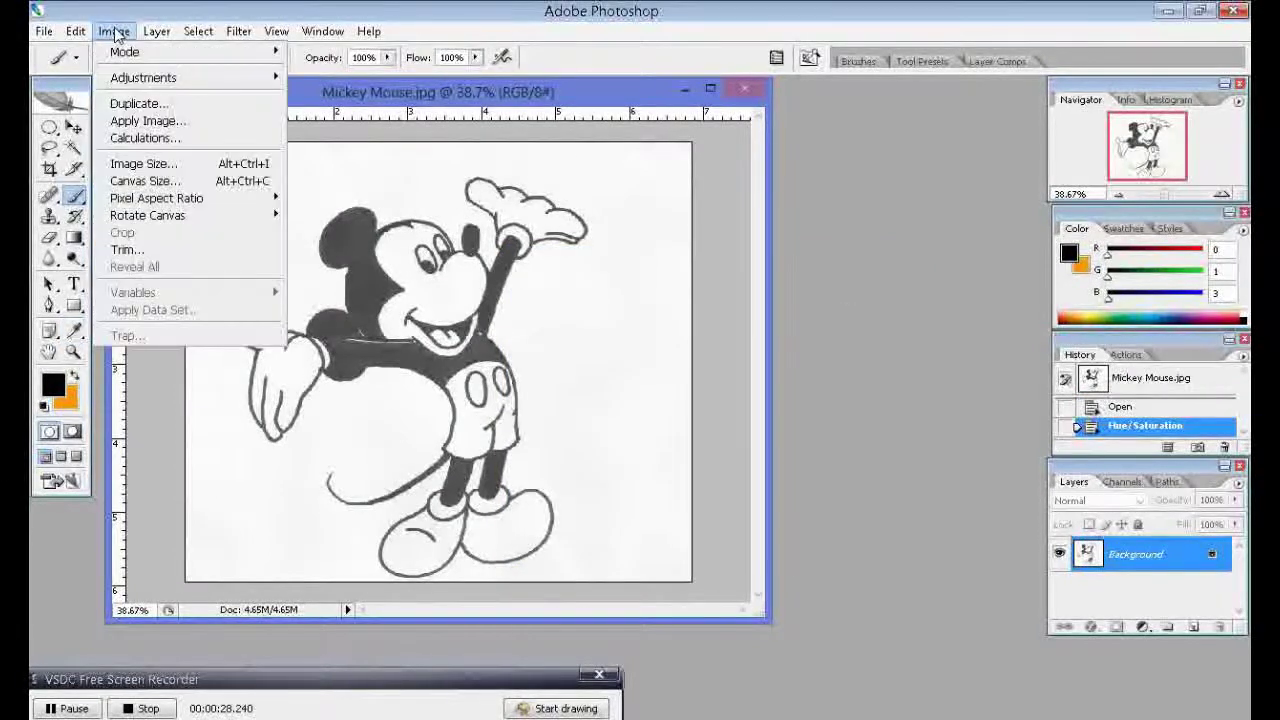
Step: Apply Levels with input values 137, 5.86 and 180 for stark black and white
mouse_move(143, 77)
click(345, 79)
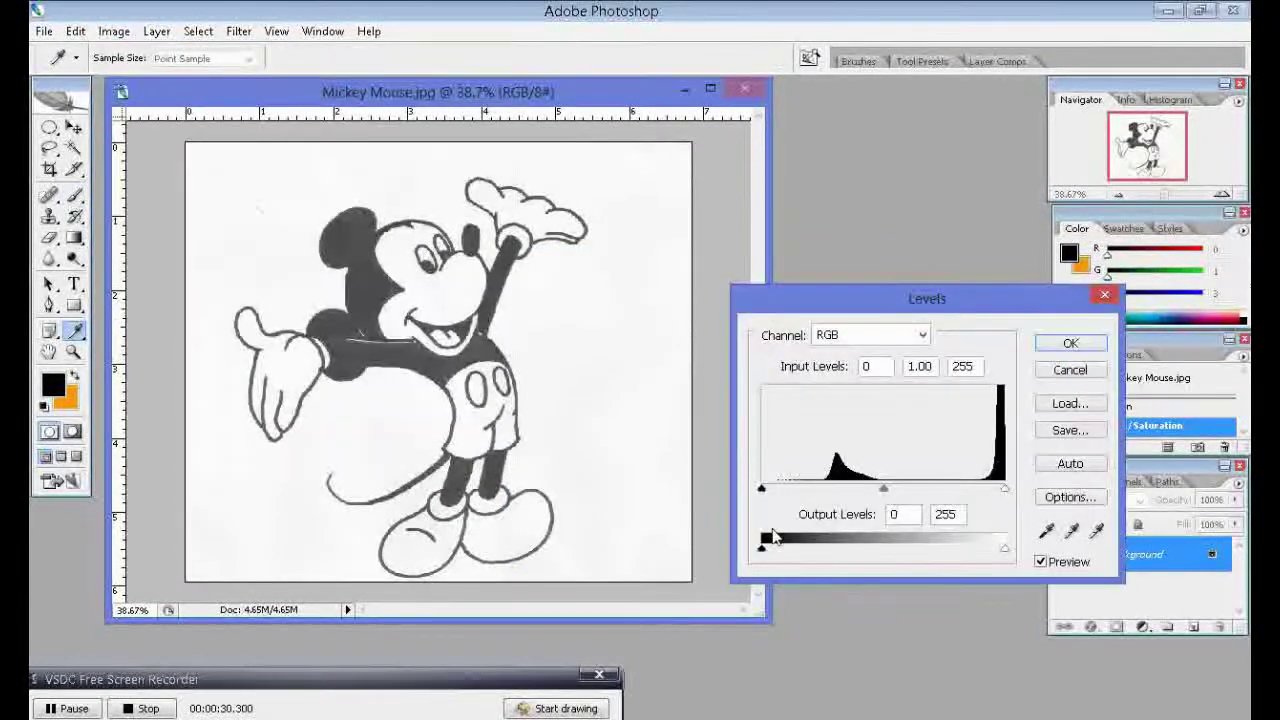
drag(762, 489, 894, 489)
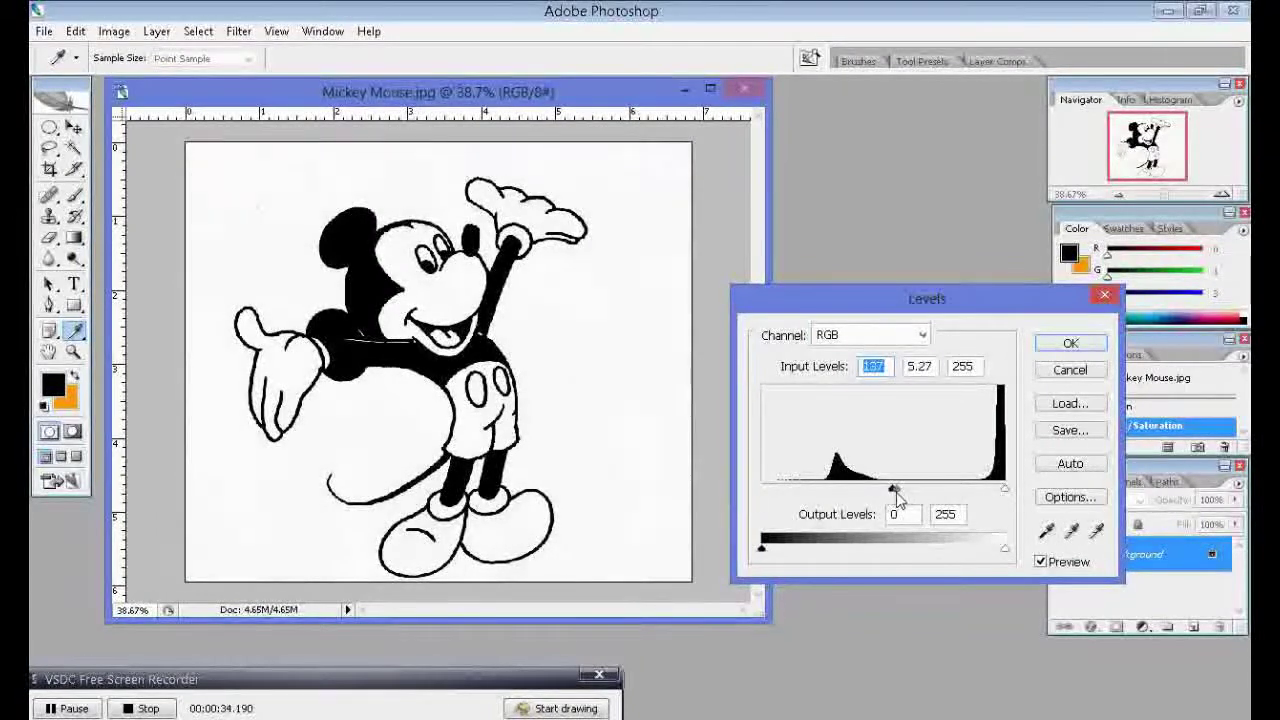
drag(985, 497, 933, 490)
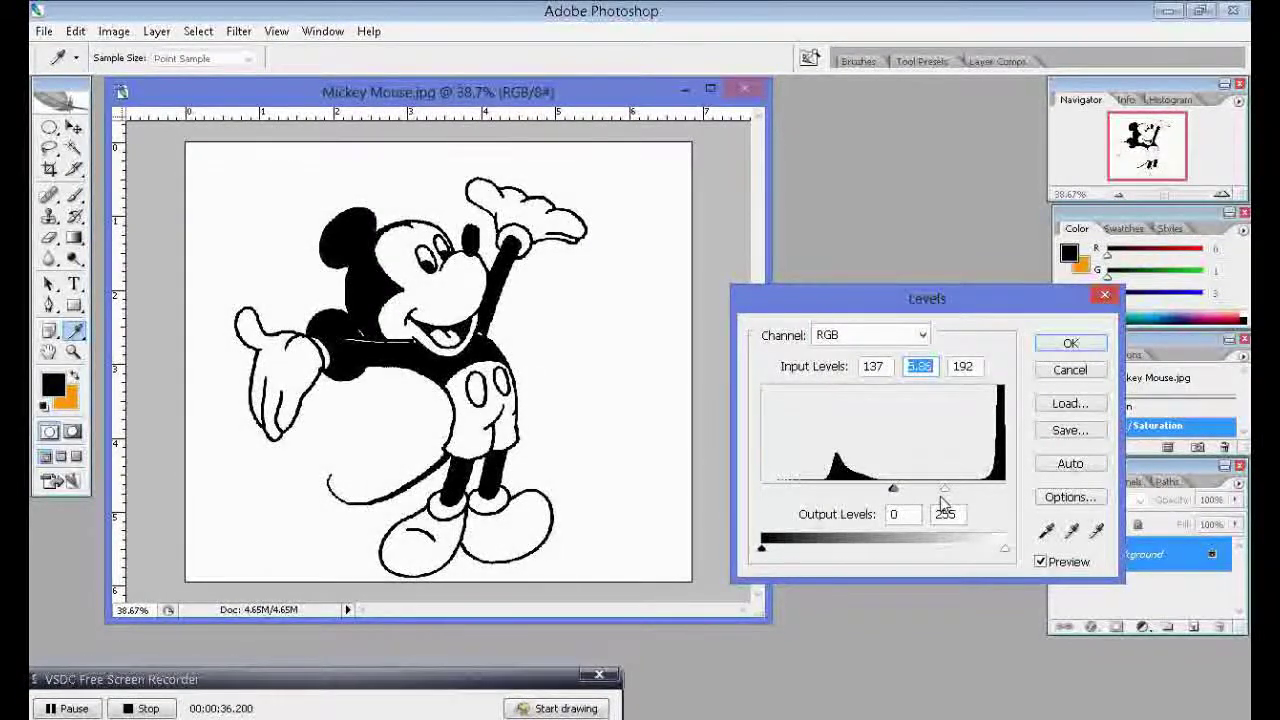
click(1070, 345)
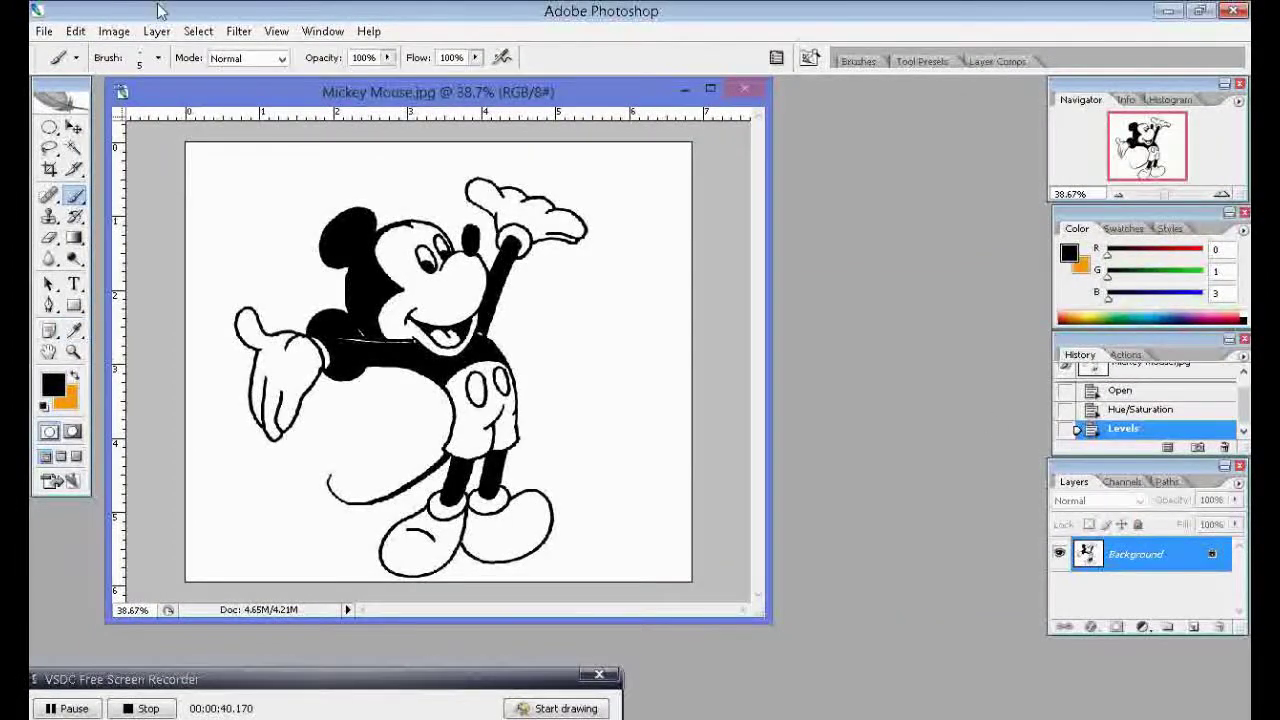
click(198, 31)
Step: Select the whole canvas and Copy Merged the line art
click(196, 48)
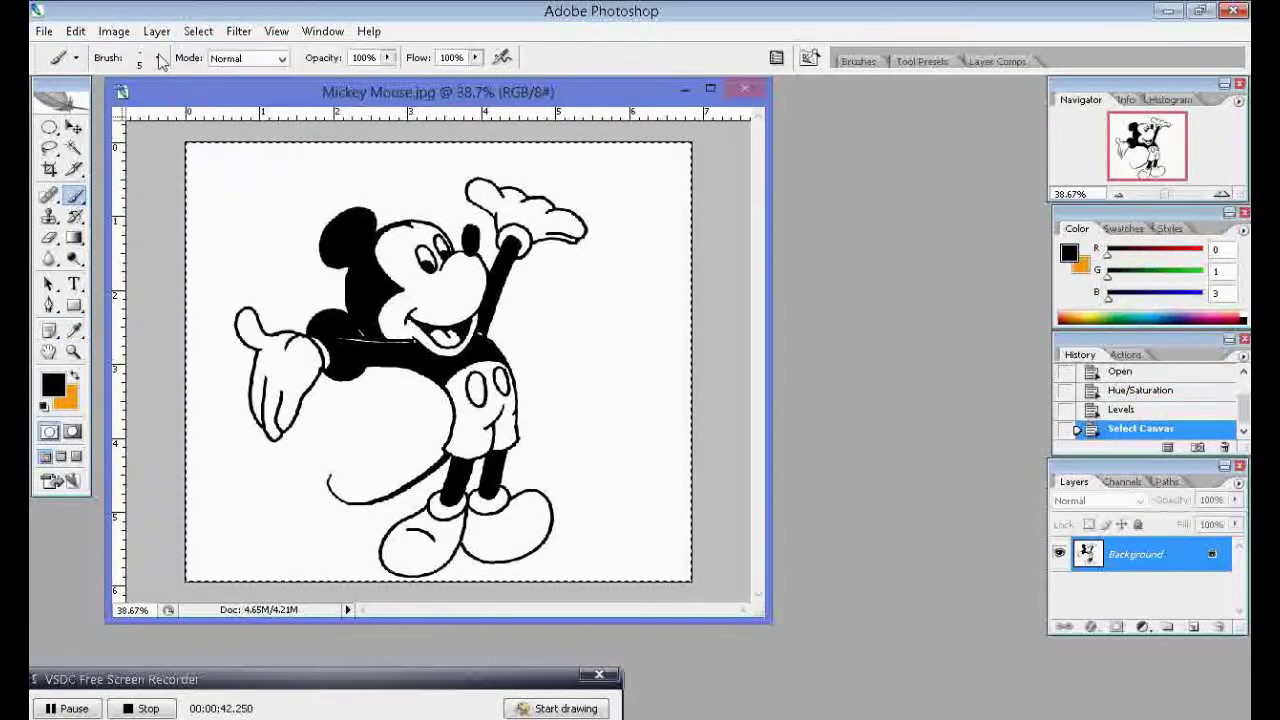
click(75, 31)
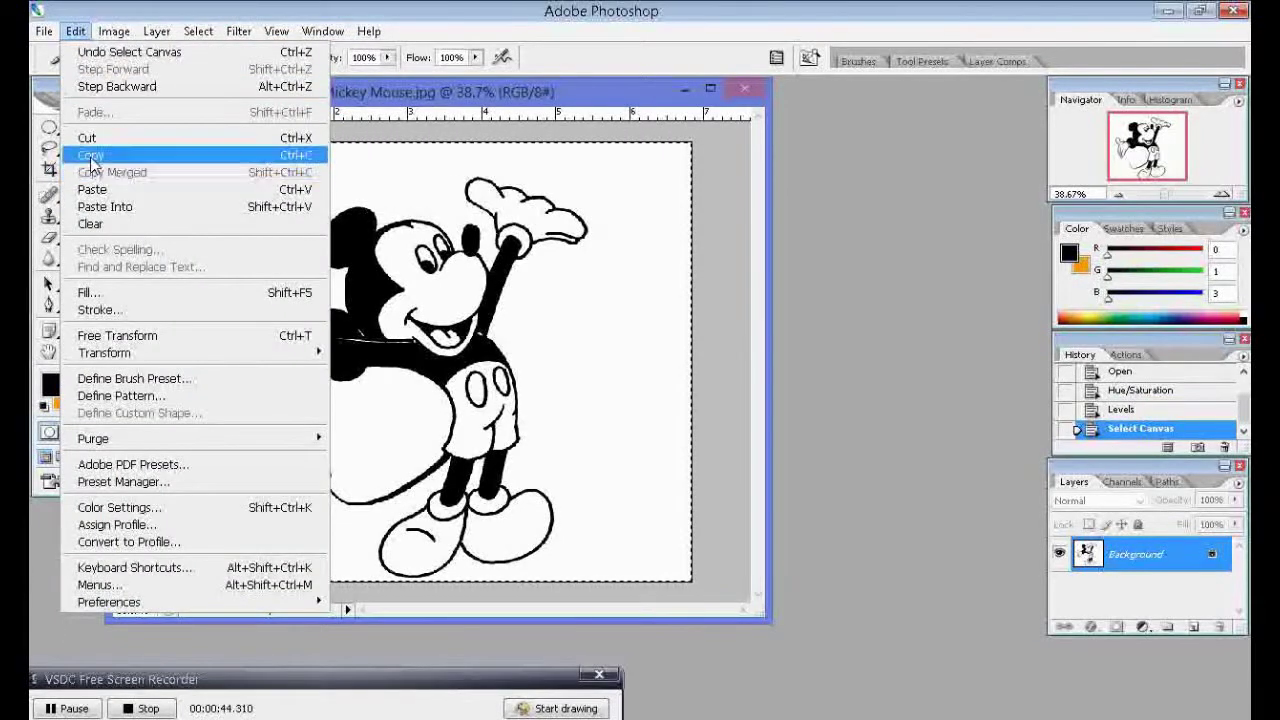
click(92, 175)
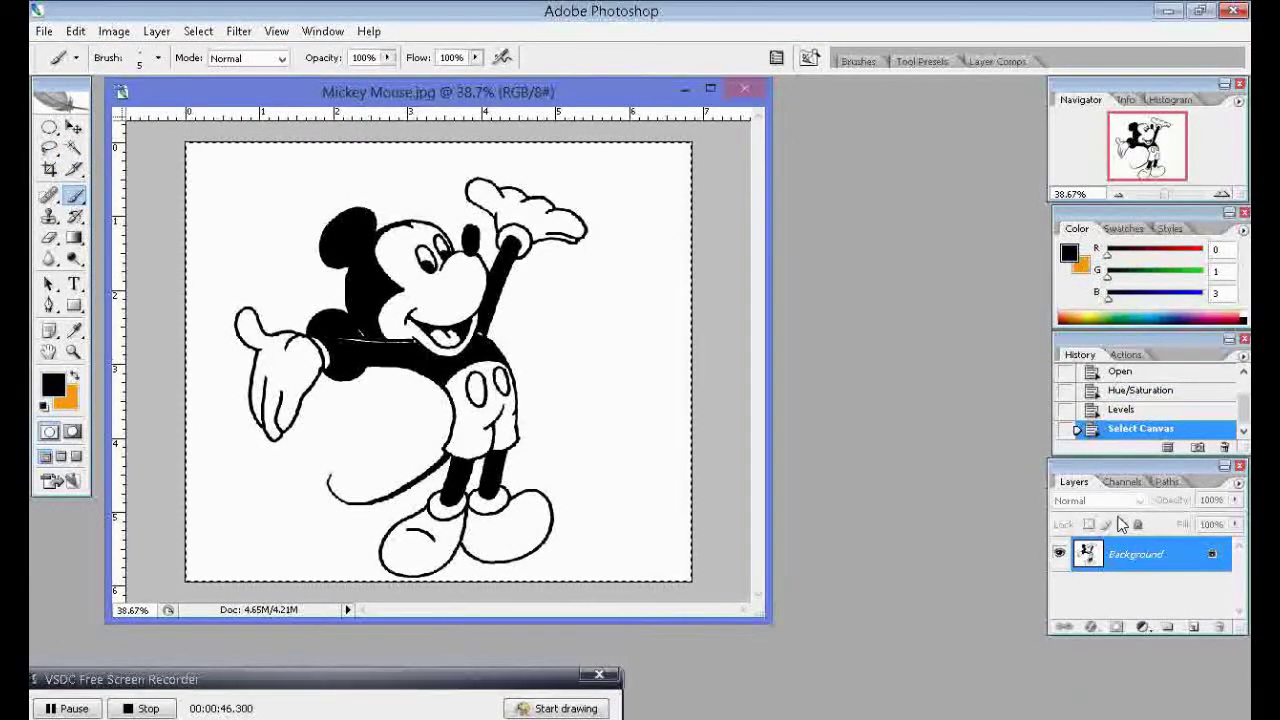
Step: Create new alpha channels, paste the line art into Alpha 2, and deselect
click(1138, 484)
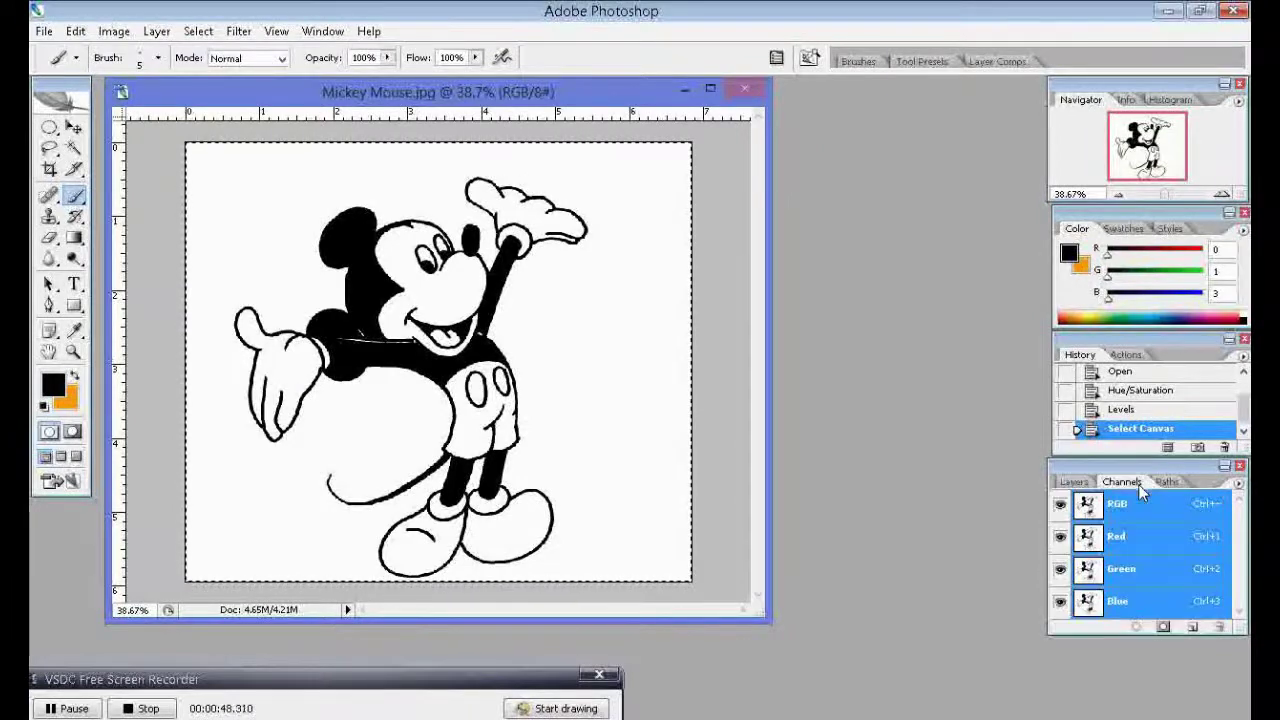
click(1193, 628)
right_click(1193, 628)
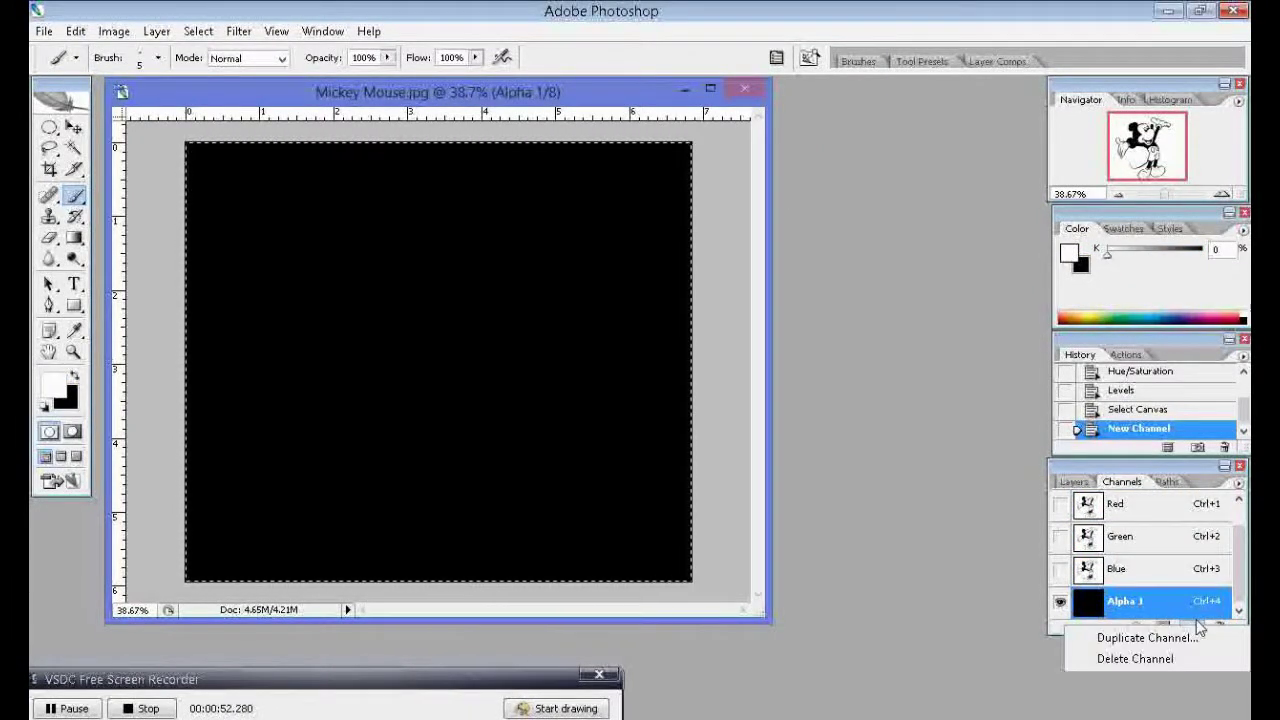
click(75, 31)
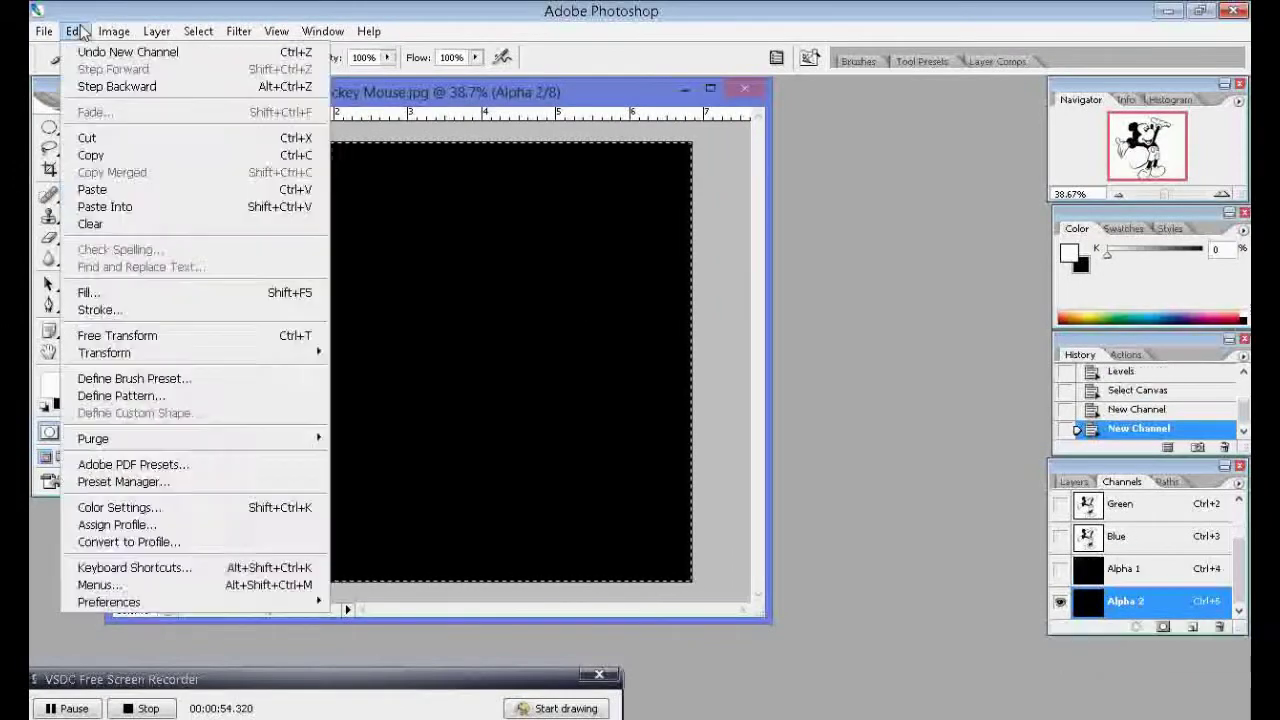
click(93, 191)
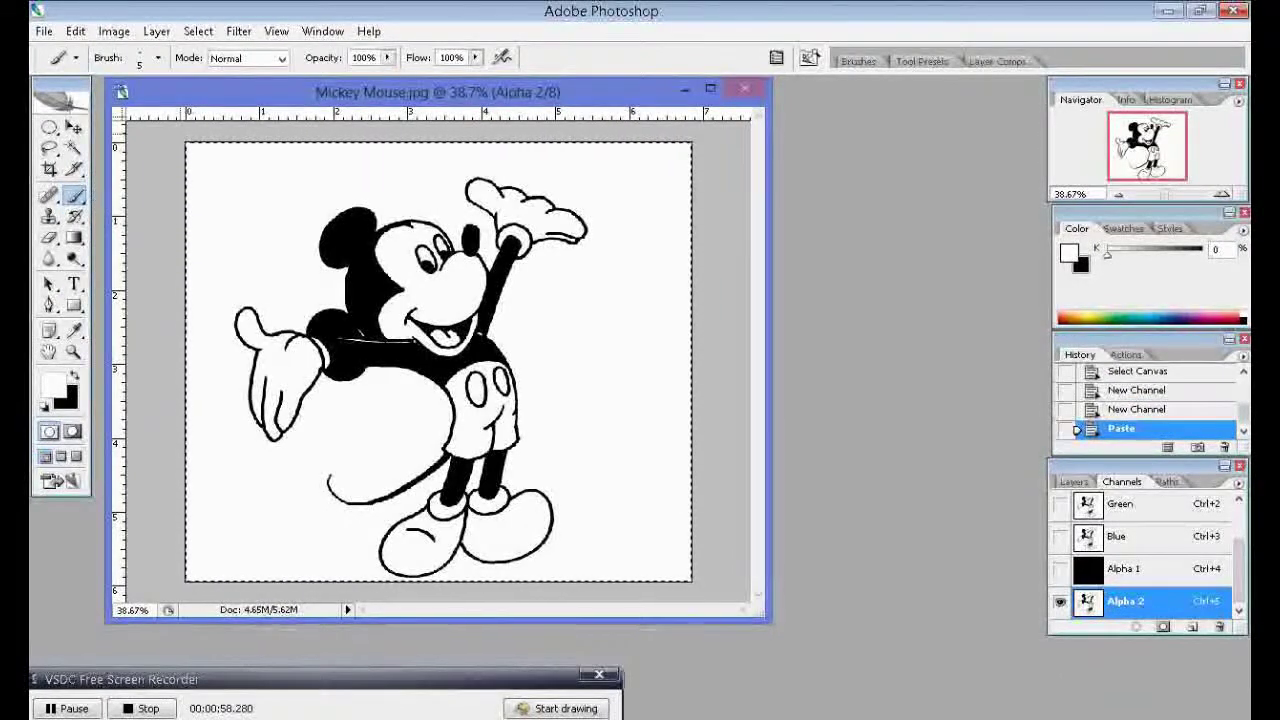
click(205, 34)
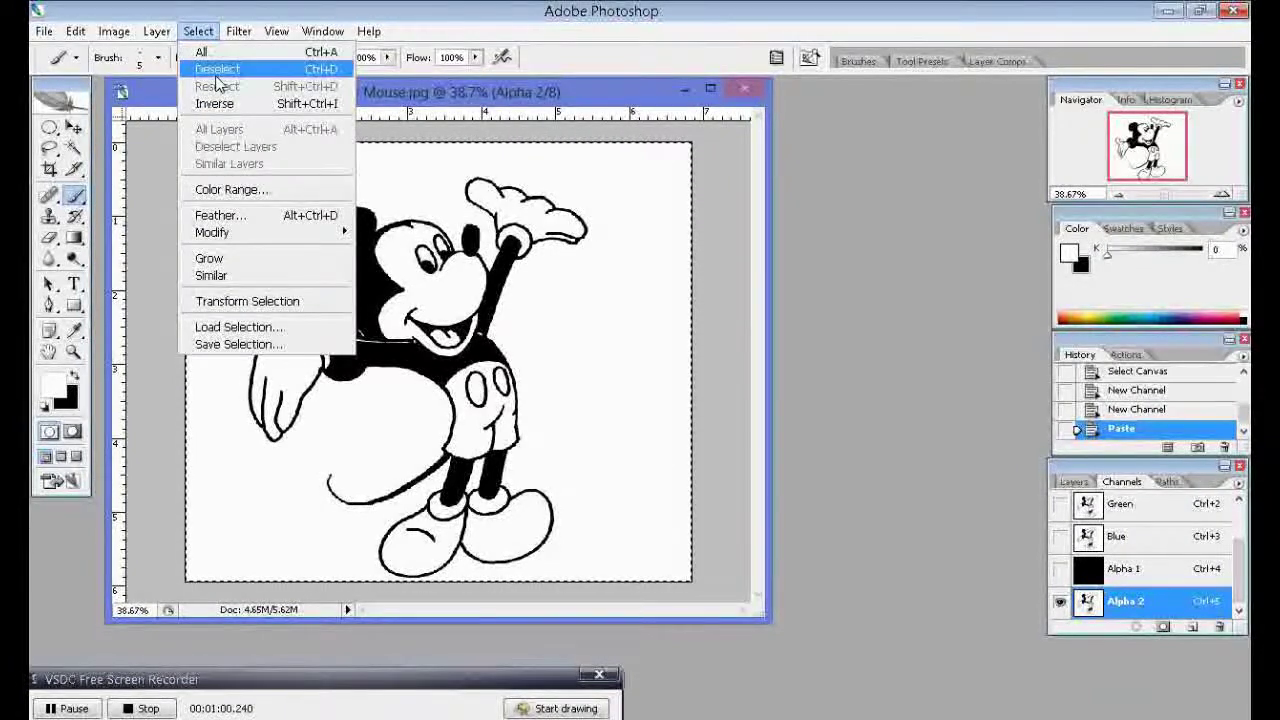
click(215, 69)
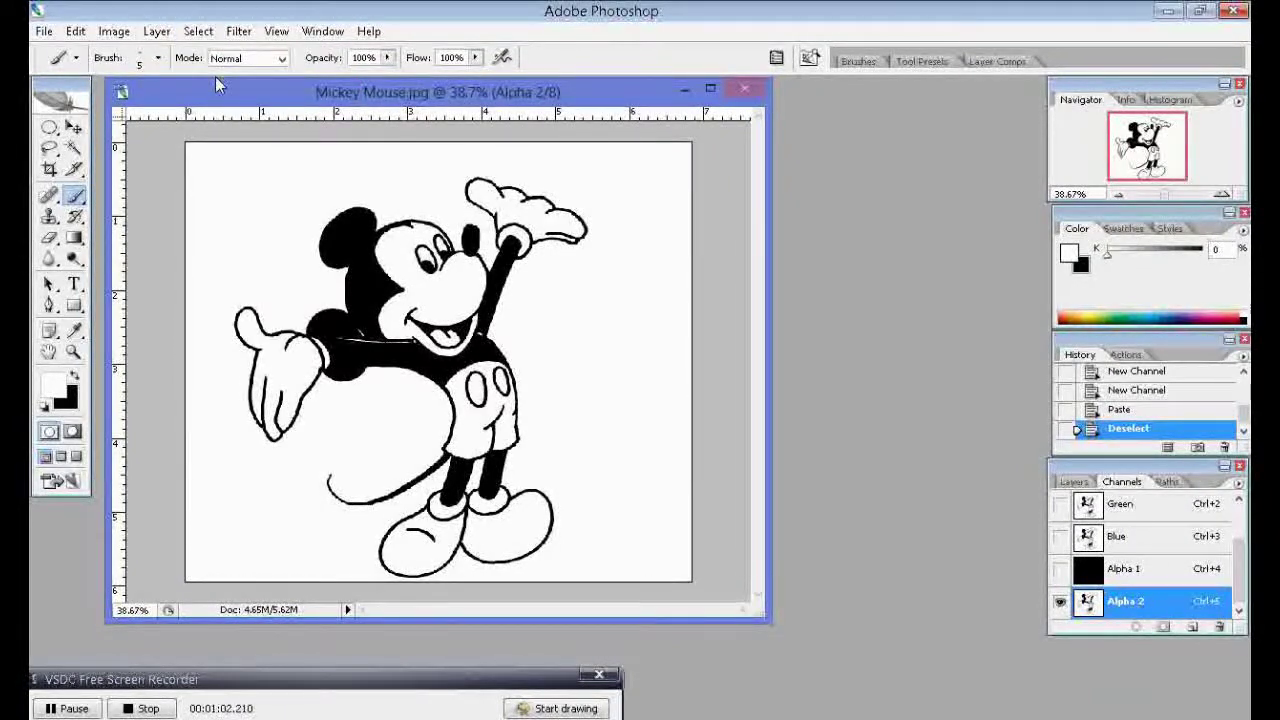
click(120, 33)
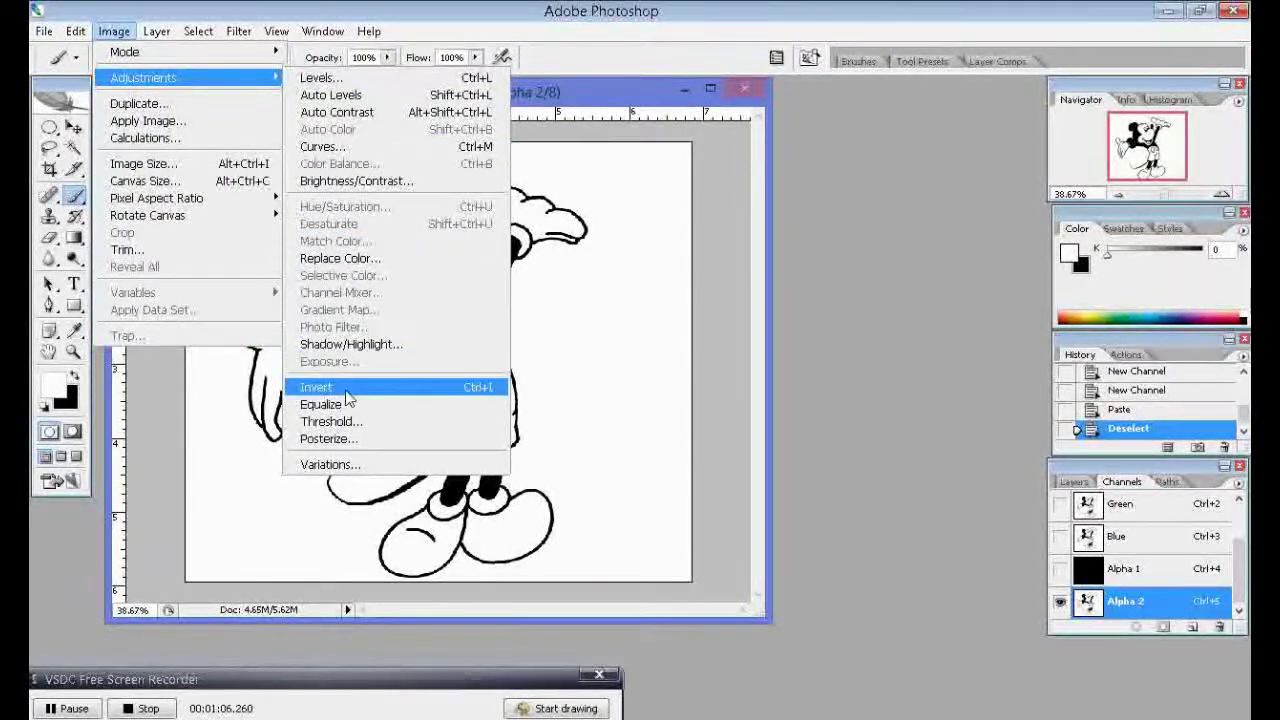
Step: Invert Alpha 2 so the line art becomes white on black
click(346, 390)
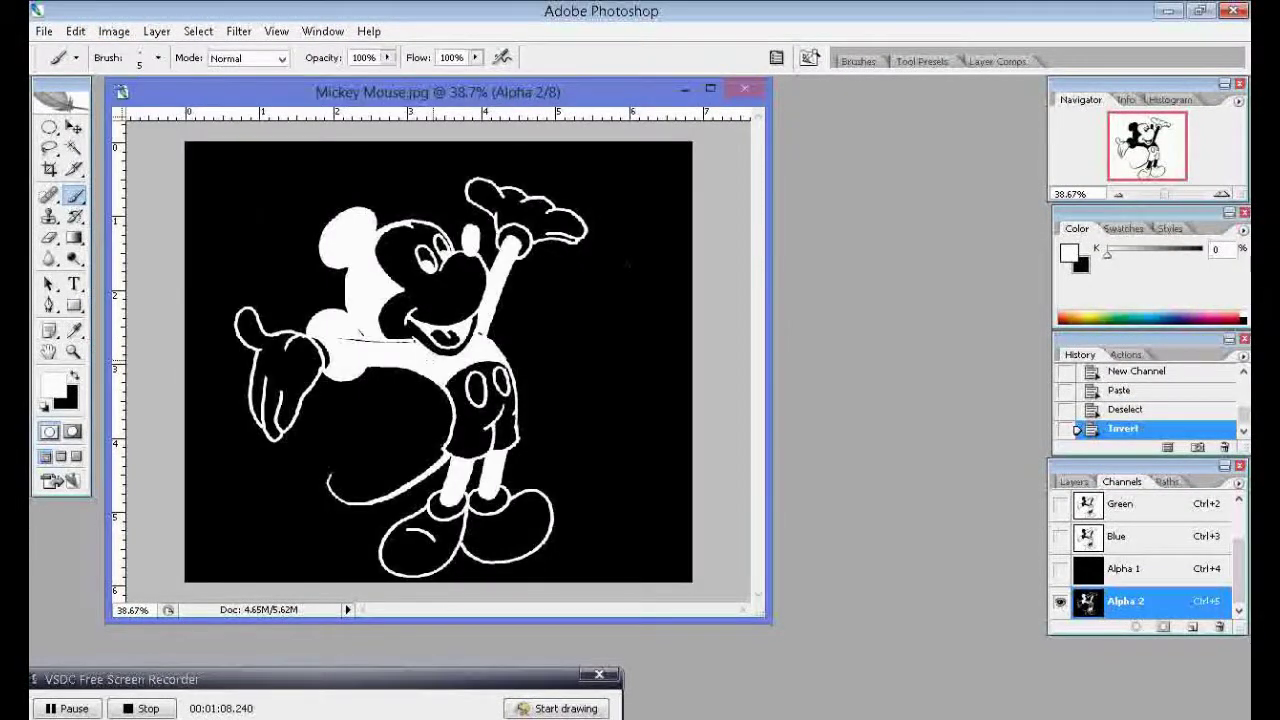
scroll(1172, 563, up, 2)
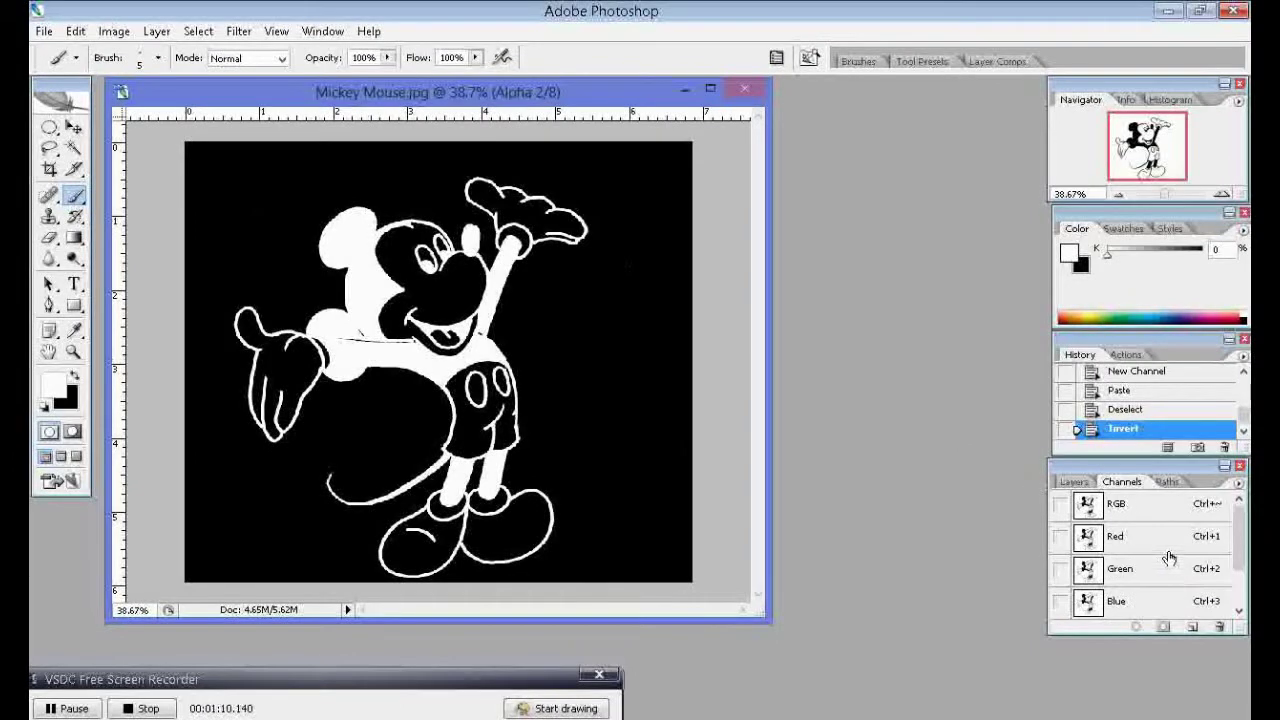
scroll(1169, 557, down, 2)
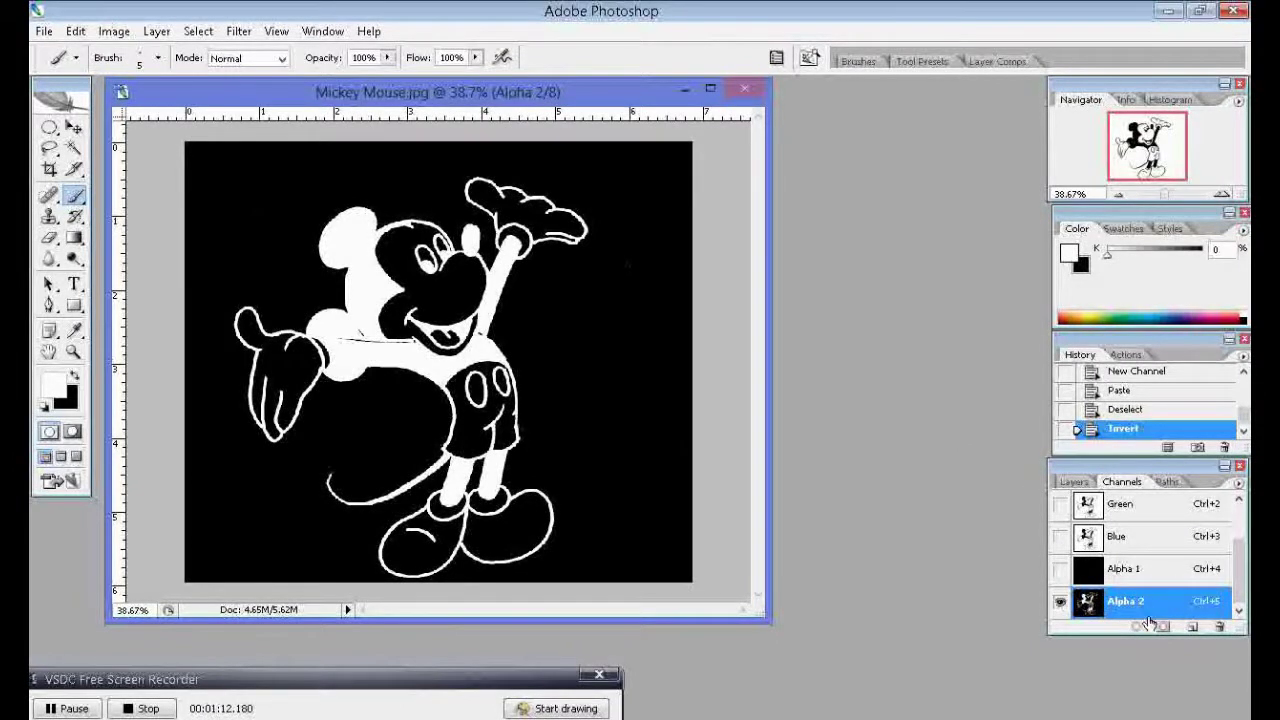
Step: Delete the empty Alpha 1 channel
right_click(1145, 575)
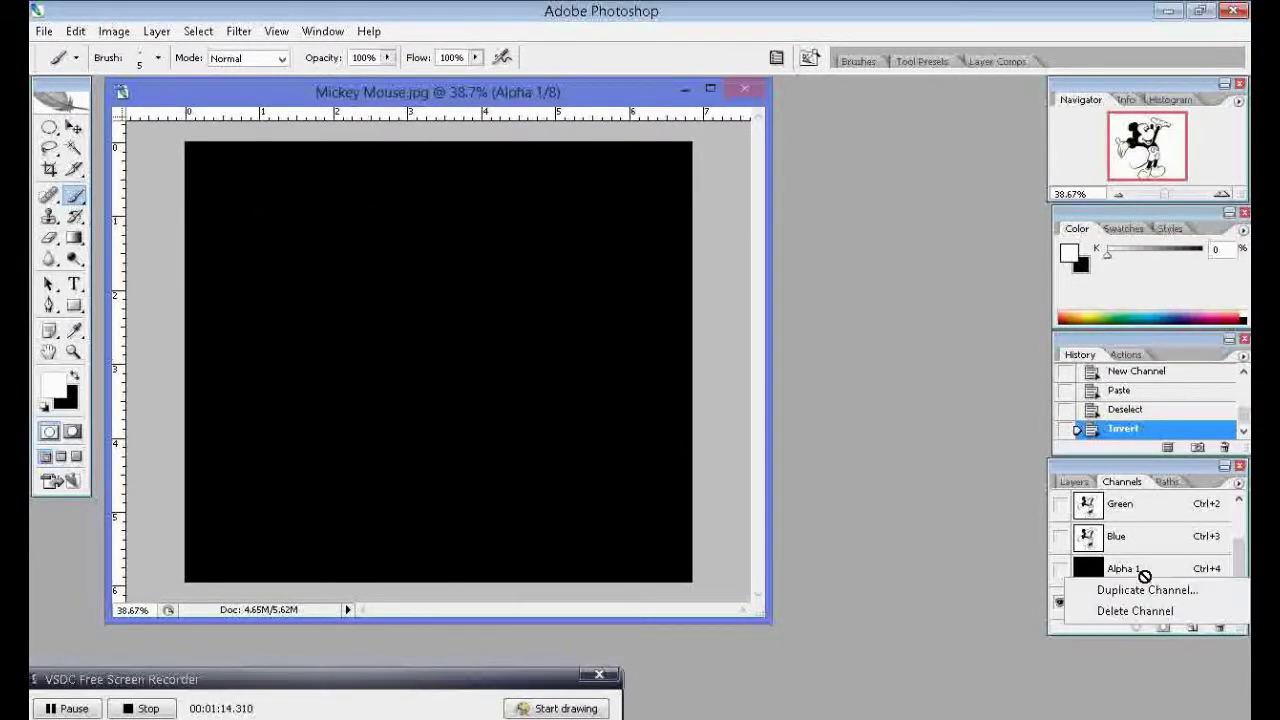
click(1140, 610)
scroll(1142, 598, up, 1)
scroll(1141, 594, down, 1)
scroll(1140, 588, up, 1)
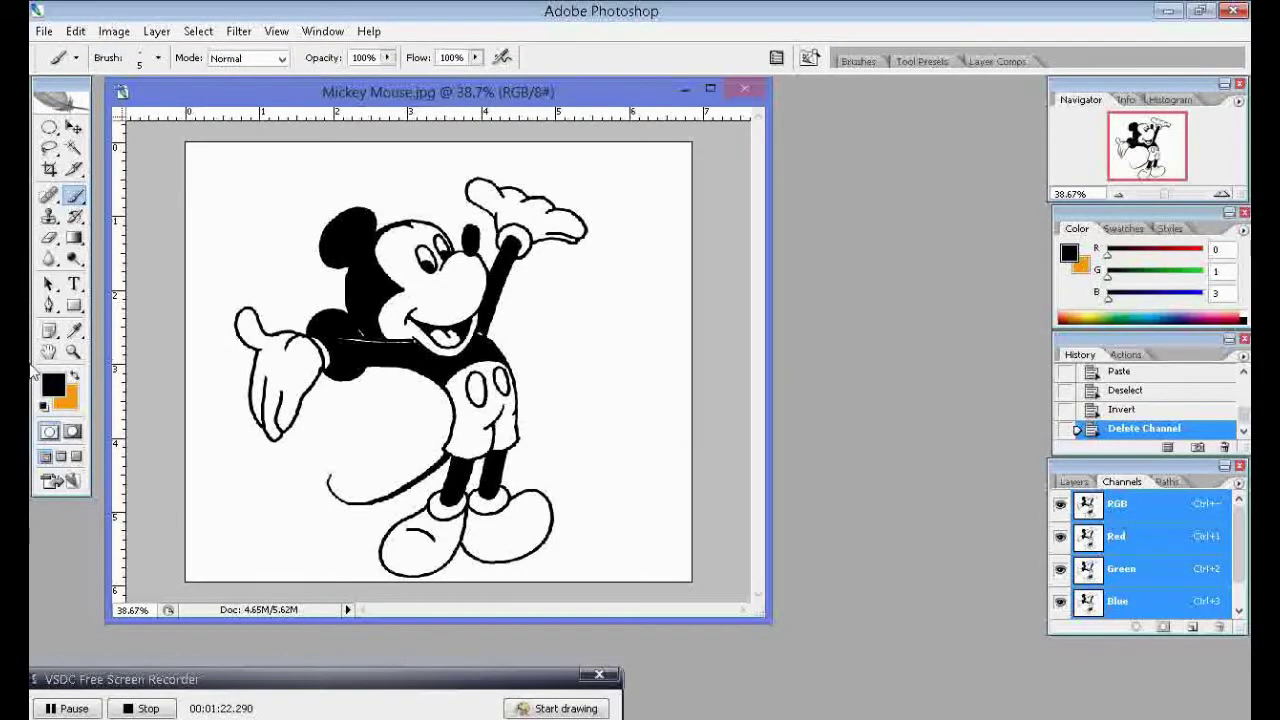
click(68, 403)
Step: Set the background colour to near black and the foreground to near-white fcfdfe
click(441, 439)
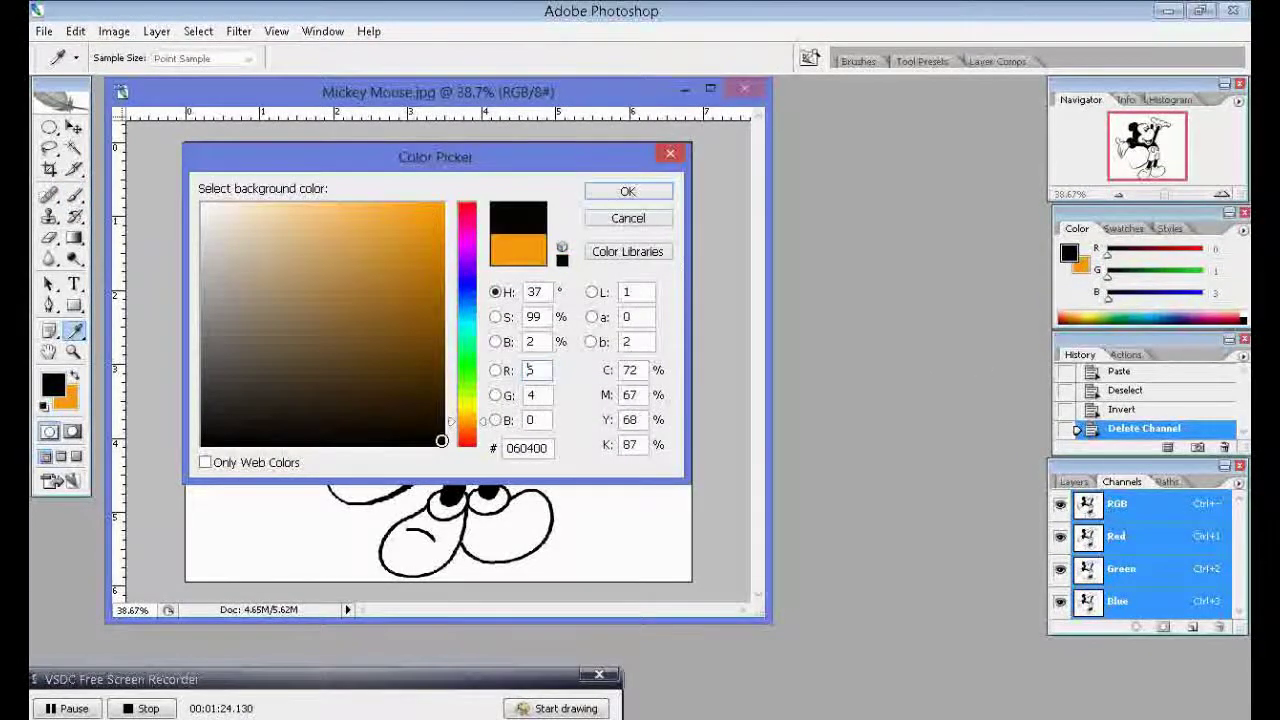
click(627, 191)
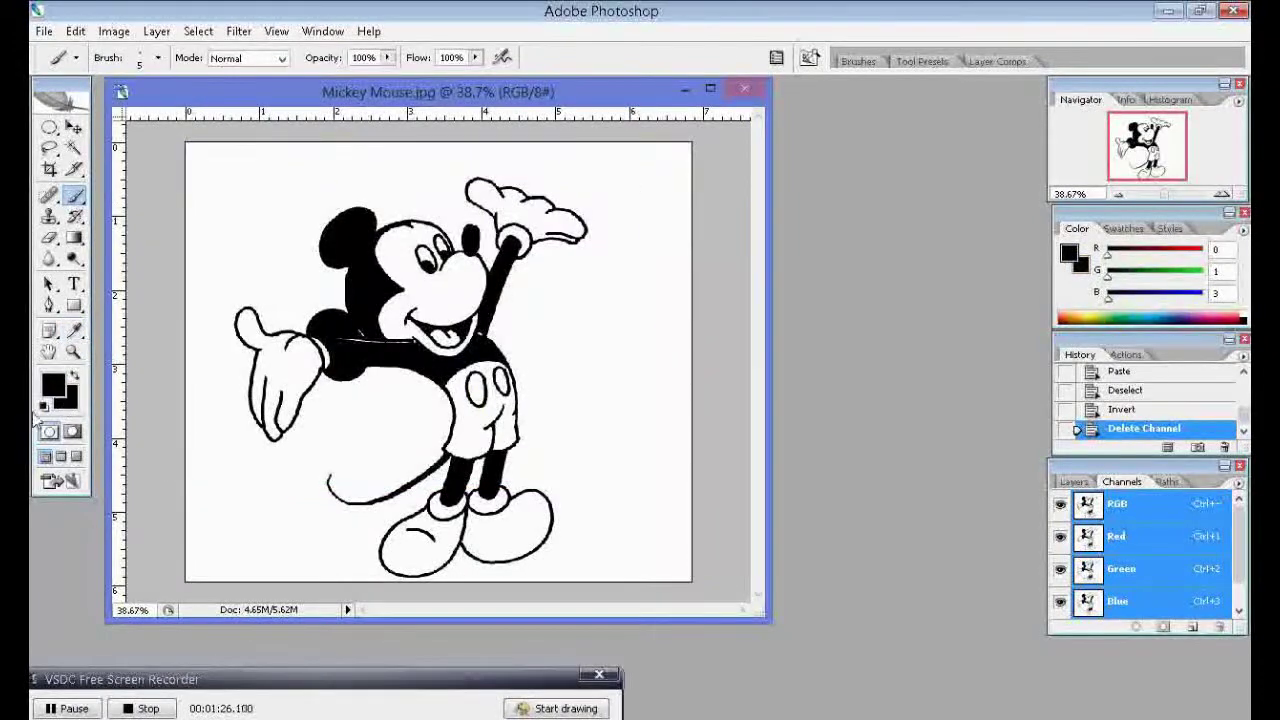
click(64, 379)
click(204, 205)
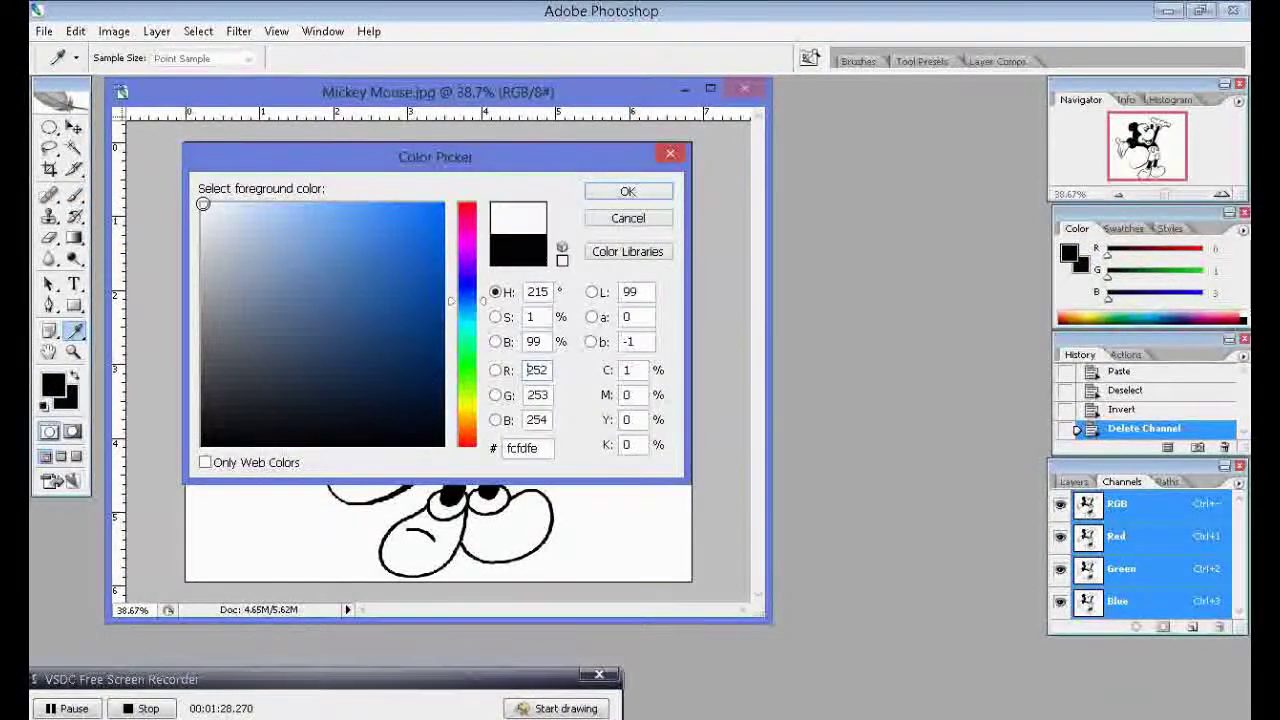
click(627, 191)
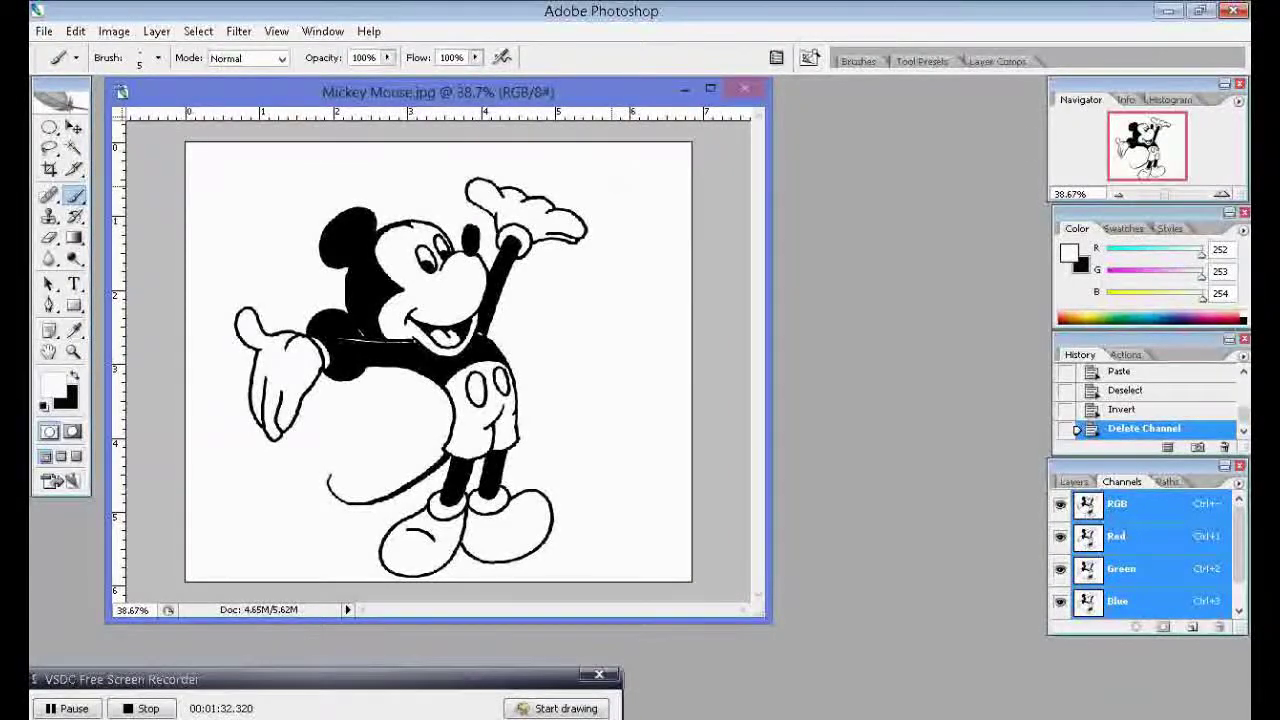
Step: Fill the whole canvas with the near-white foreground colour (252, 253, 254)
click(78, 33)
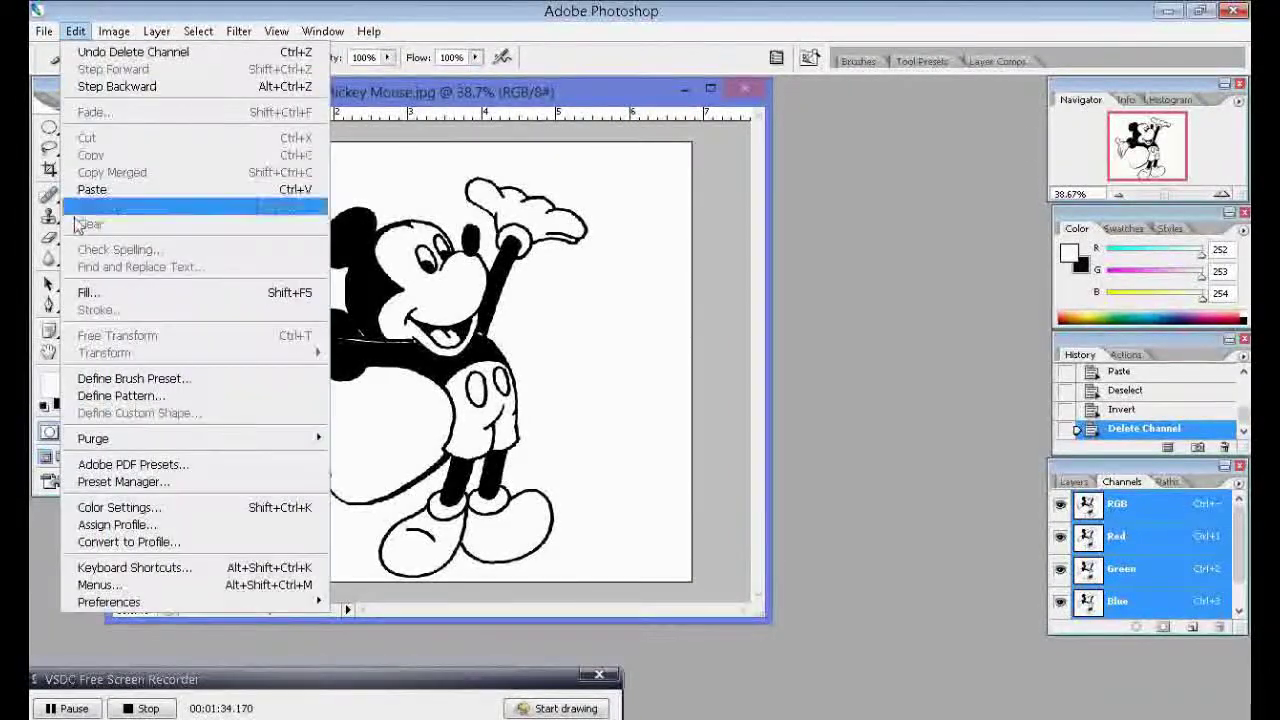
click(86, 292)
click(640, 280)
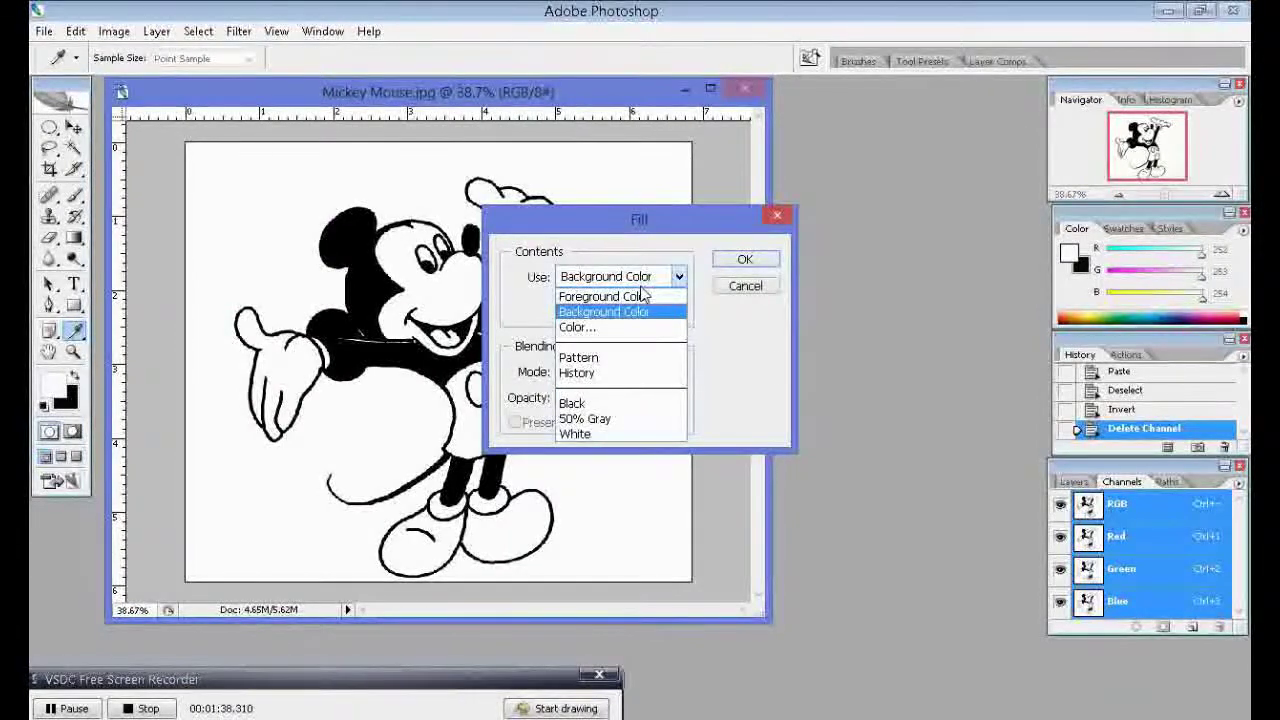
click(640, 296)
click(718, 262)
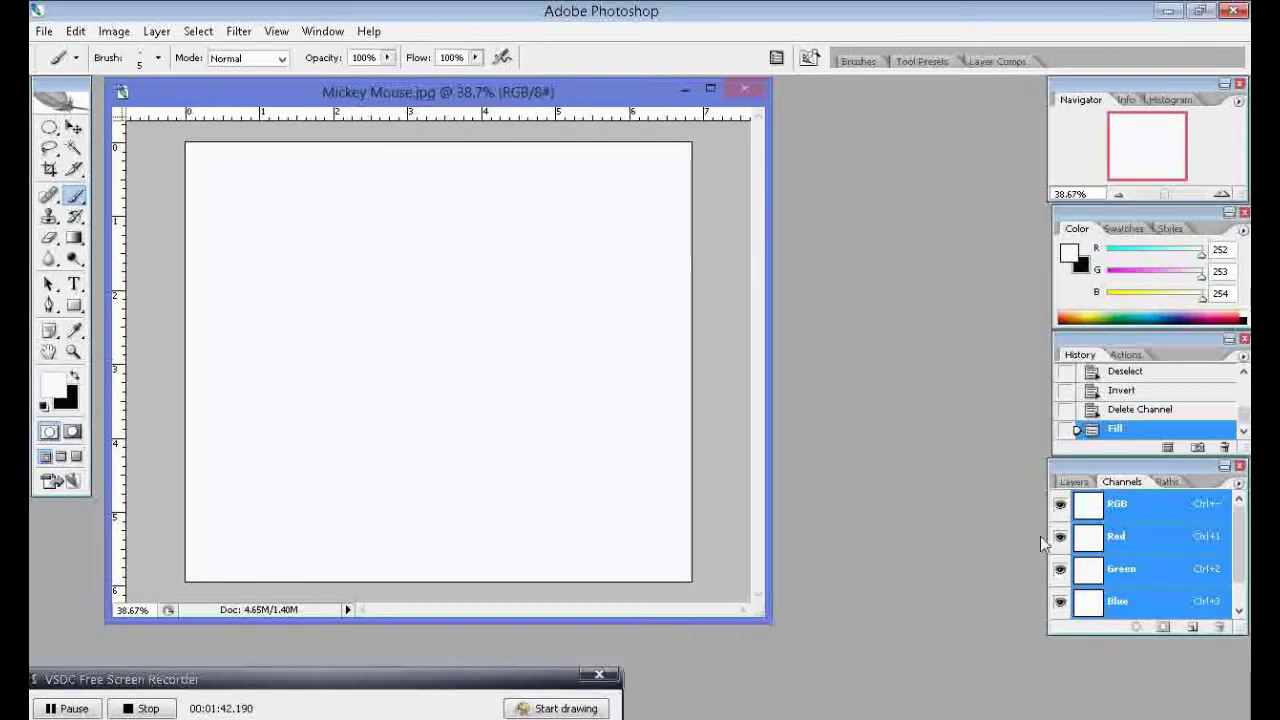
click(1086, 487)
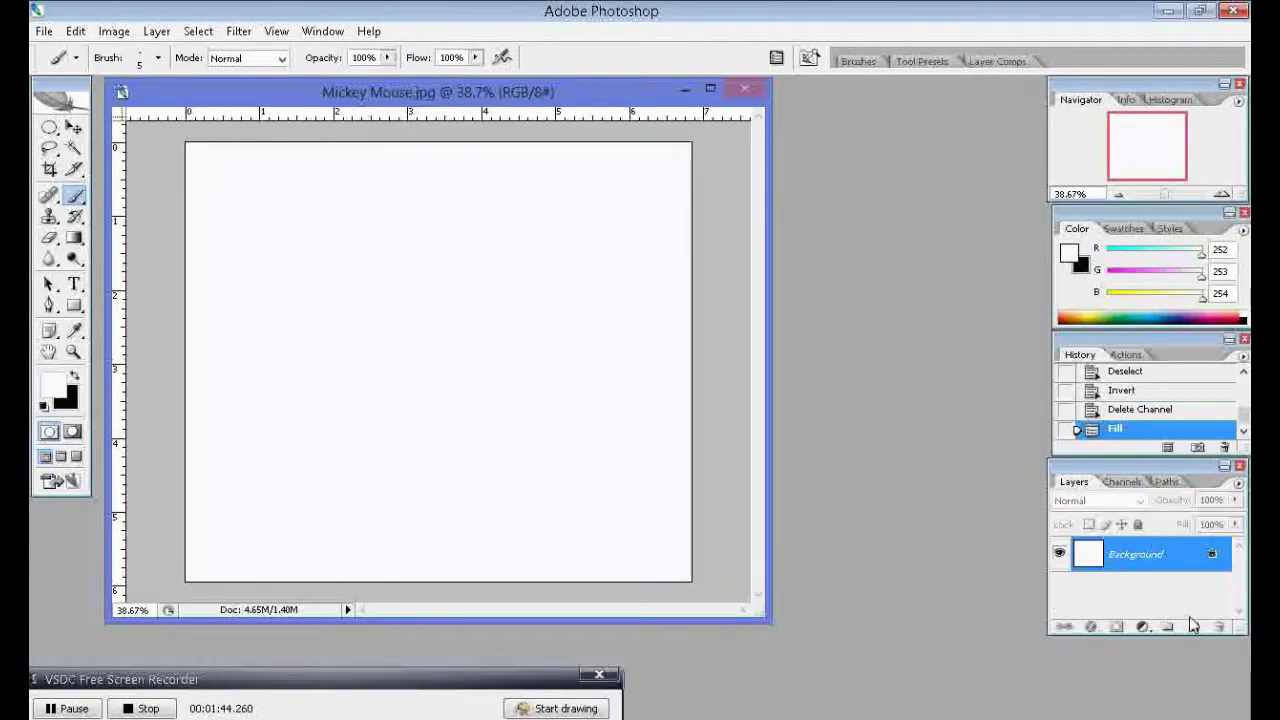
Step: Add a new Layer 1 and load the Alpha 2 channel as a selection
click(1194, 628)
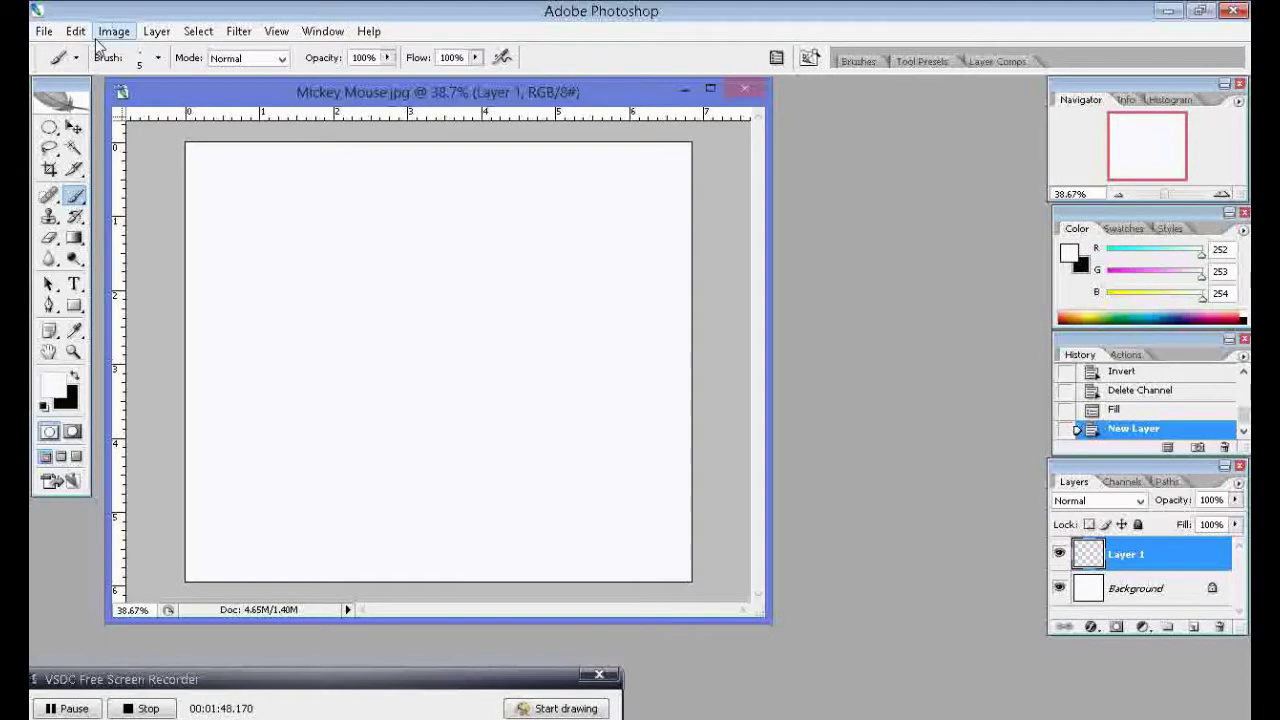
click(198, 31)
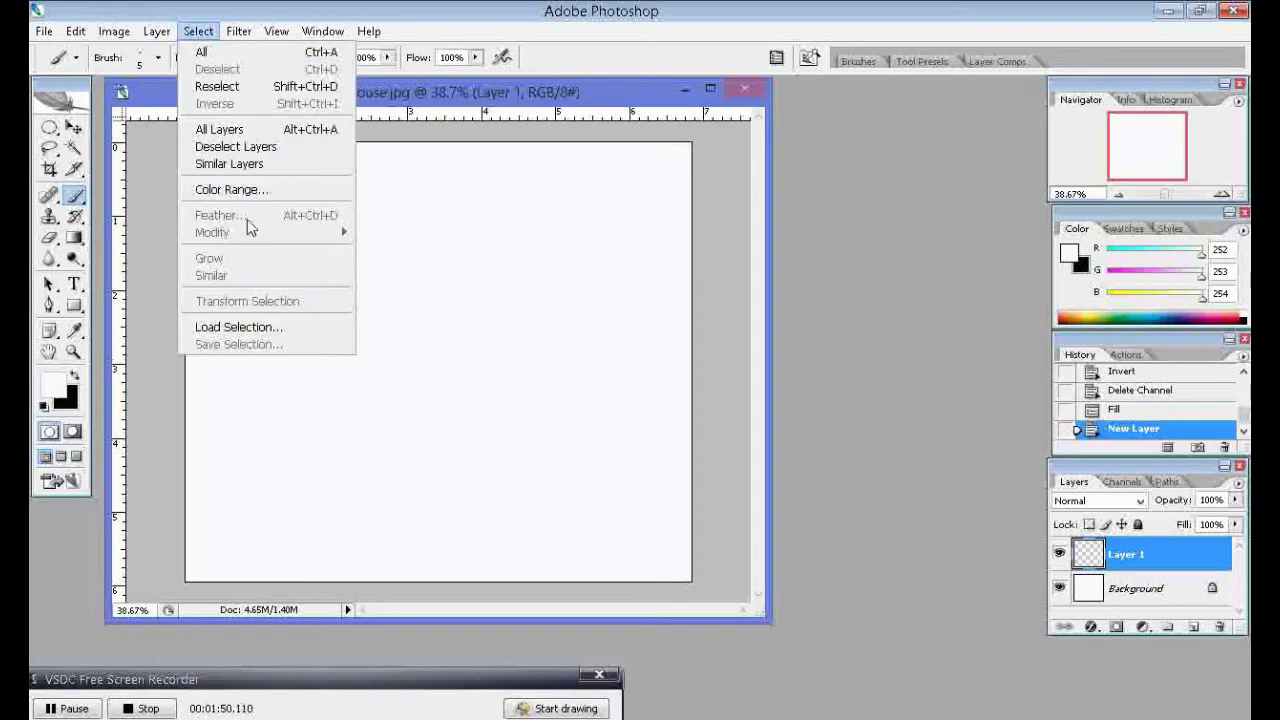
click(262, 326)
click(660, 300)
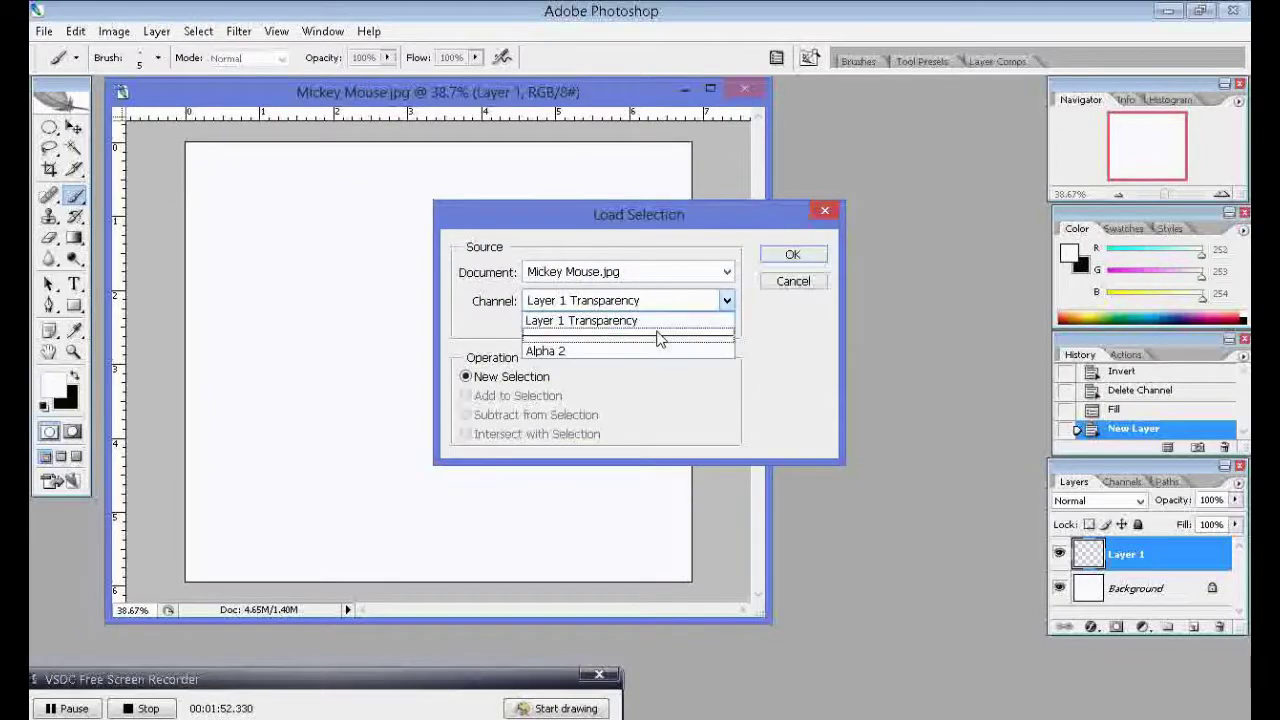
click(666, 350)
click(790, 254)
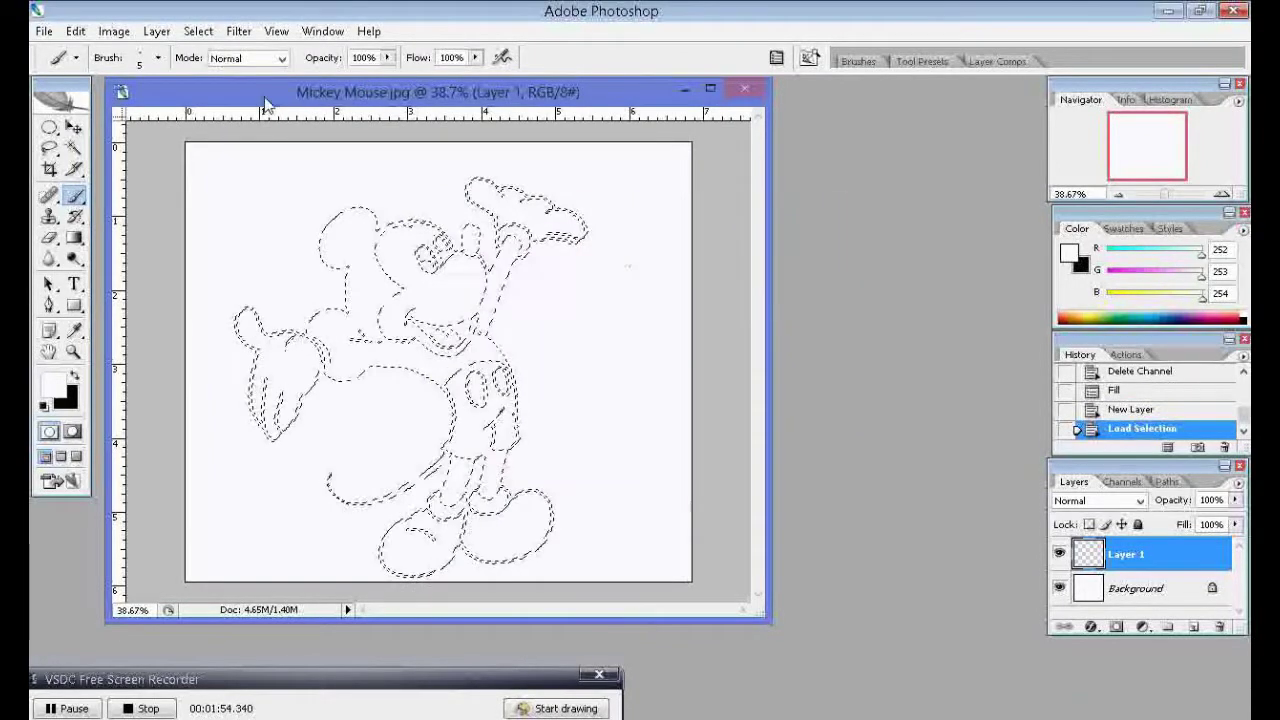
Step: Fill the Mickey selection with black, then deselect
click(75, 31)
click(120, 293)
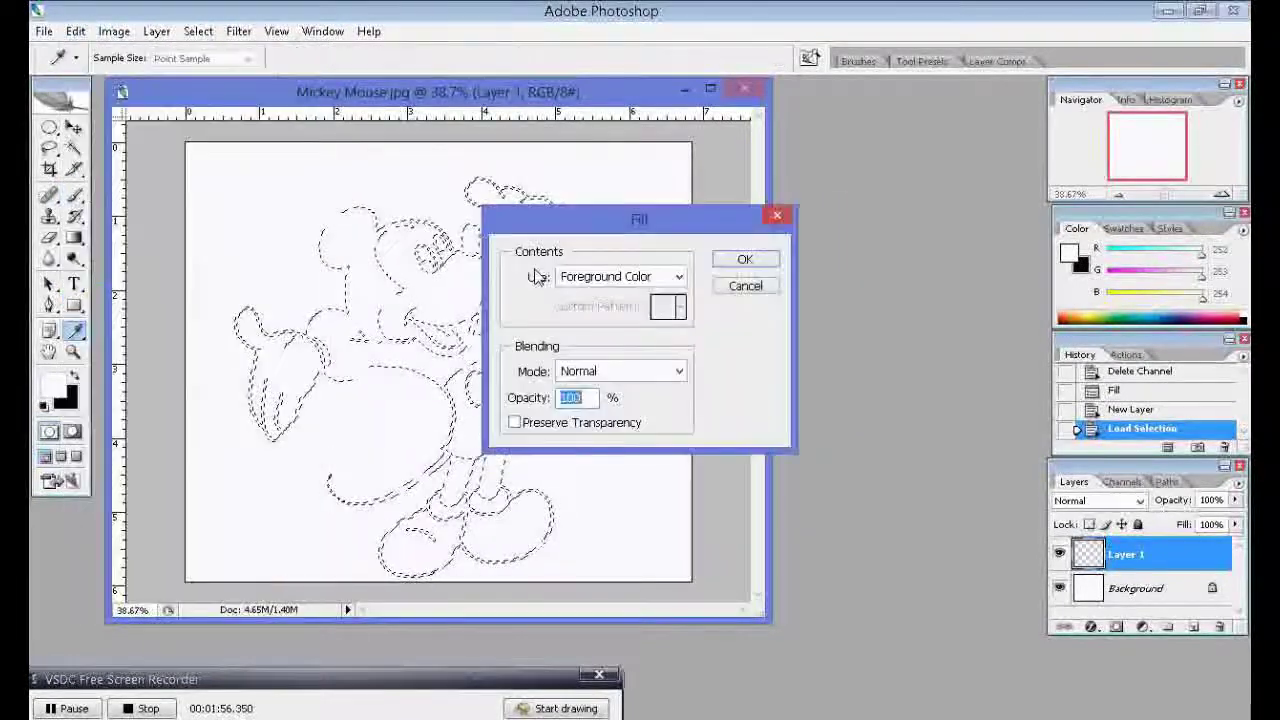
click(620, 276)
click(614, 309)
click(744, 262)
key(b)
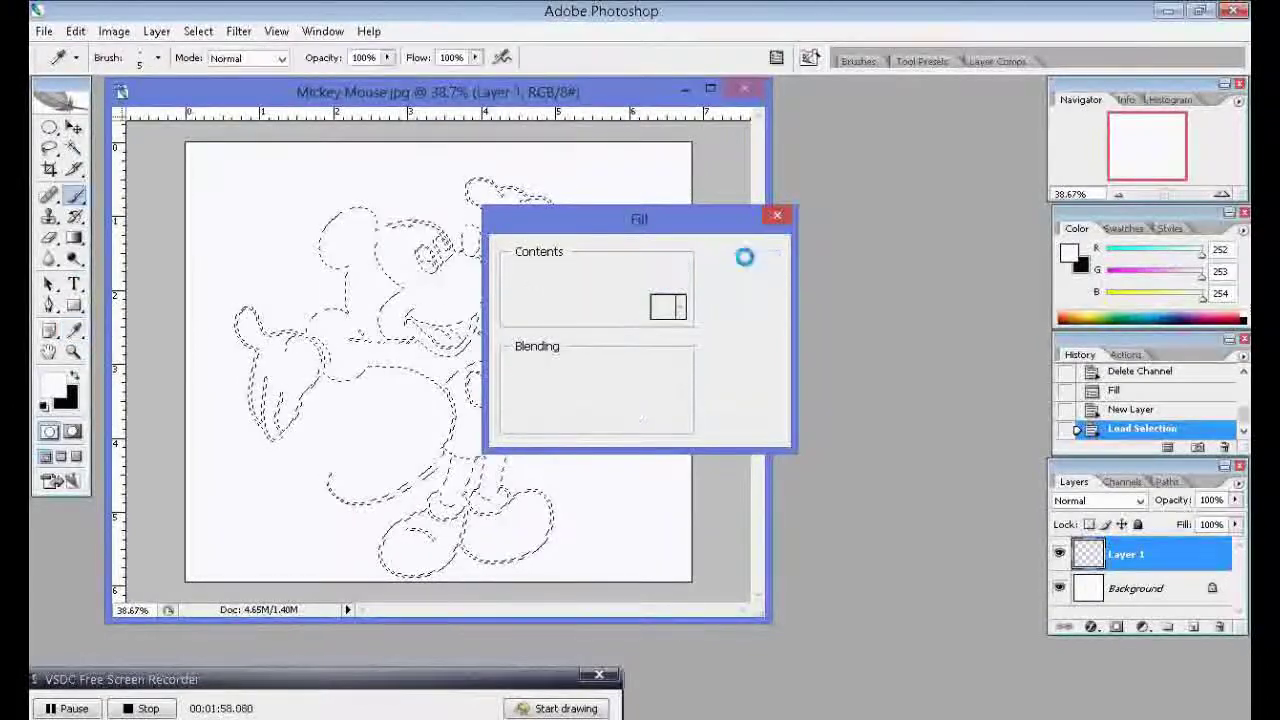
click(198, 31)
click(216, 63)
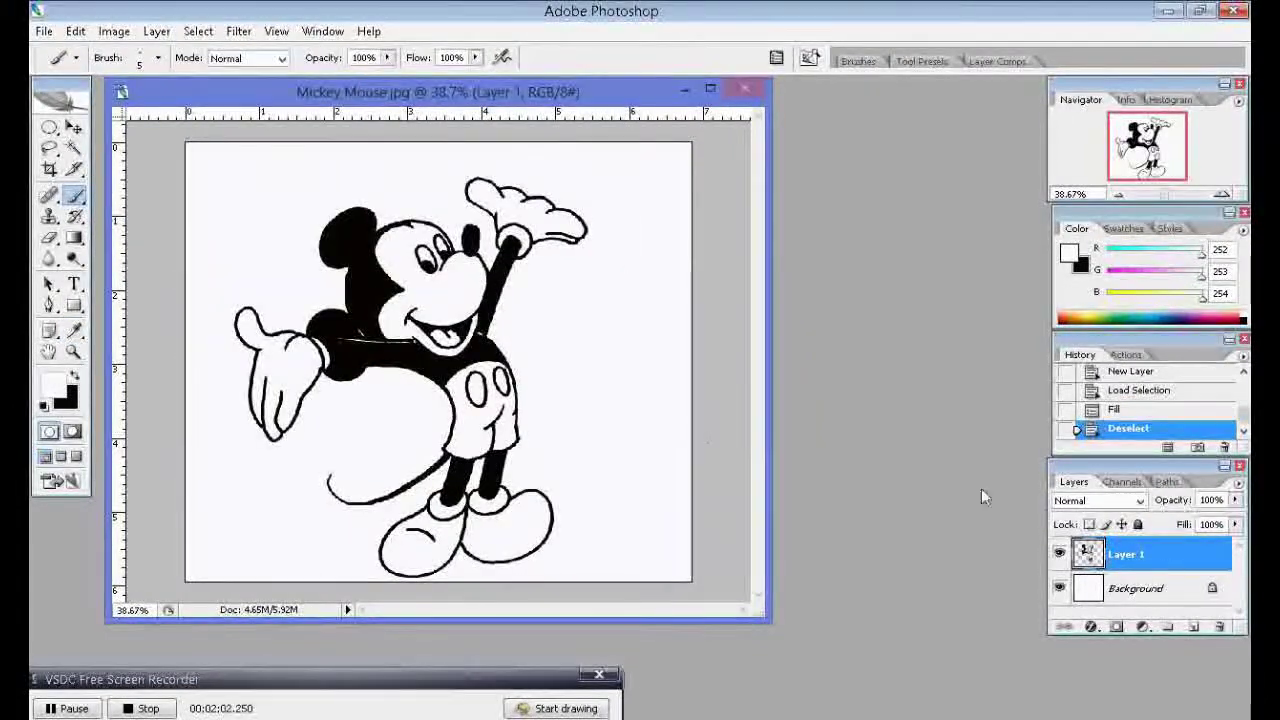
Step: Add Layer 2 beneath Layer 1 and zoom the view to 100%
click(1191, 627)
drag(1155, 561, 1160, 598)
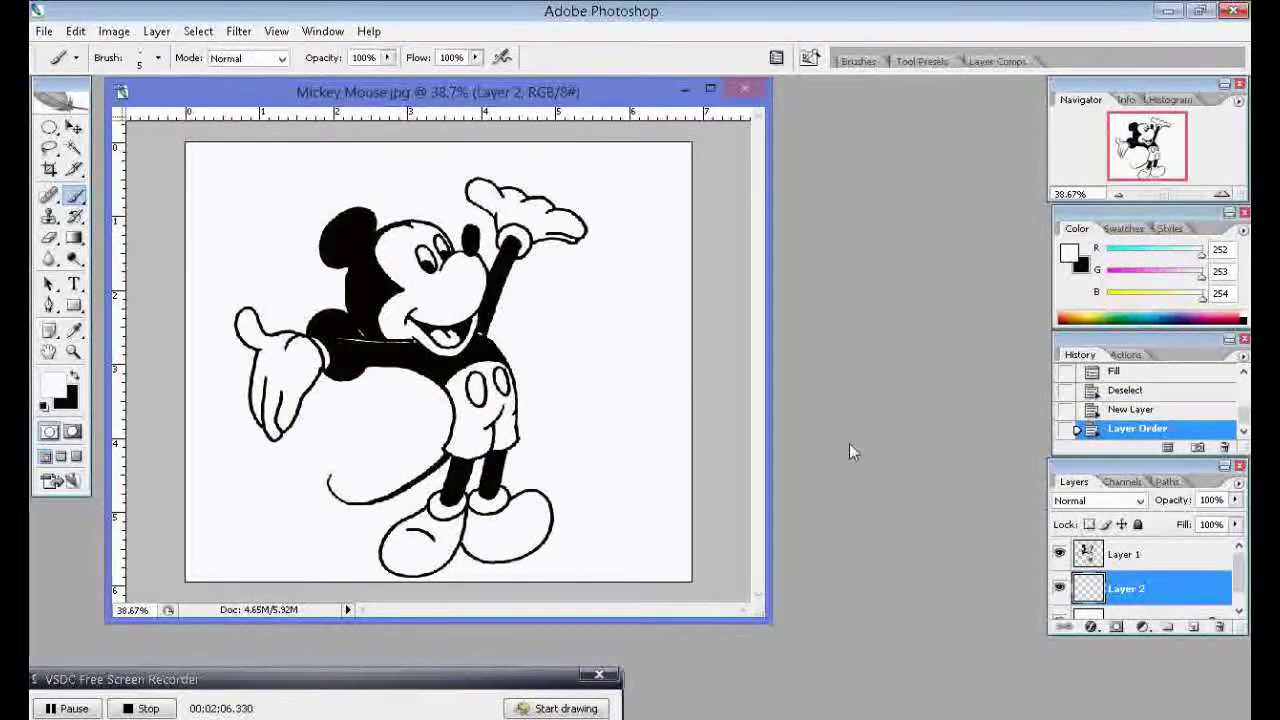
click(73, 351)
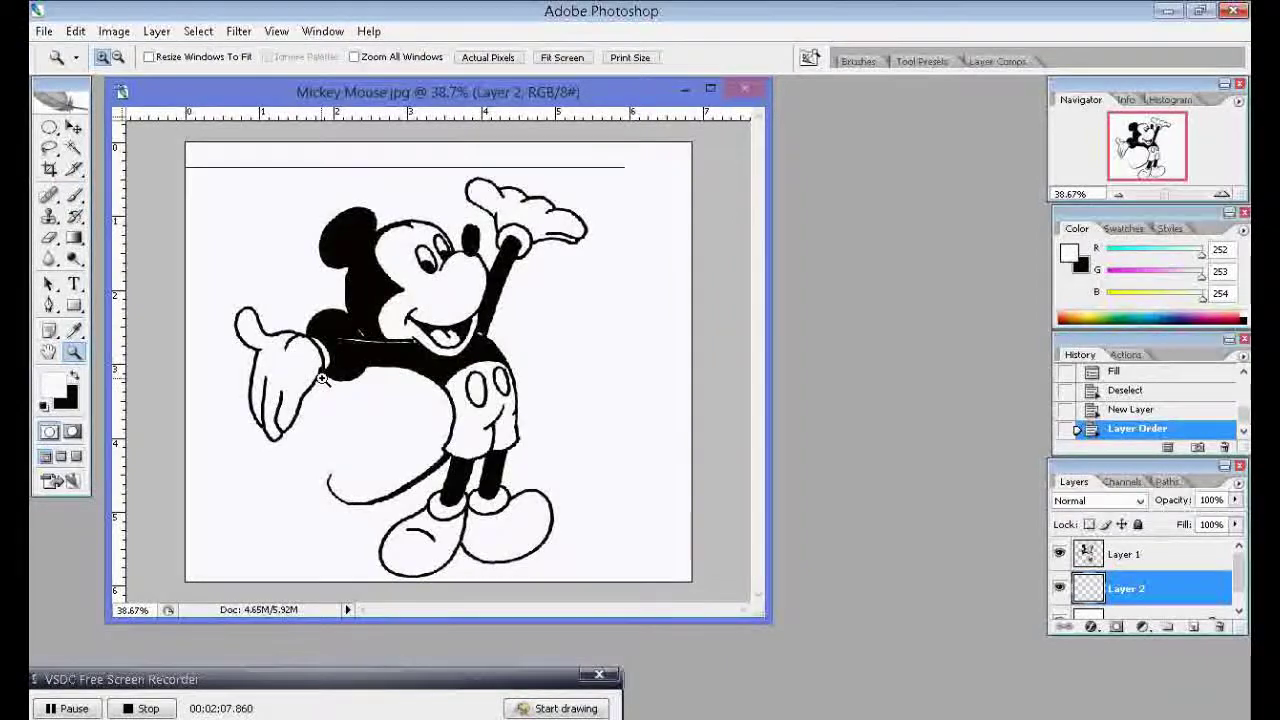
click(322, 378)
click(322, 378)
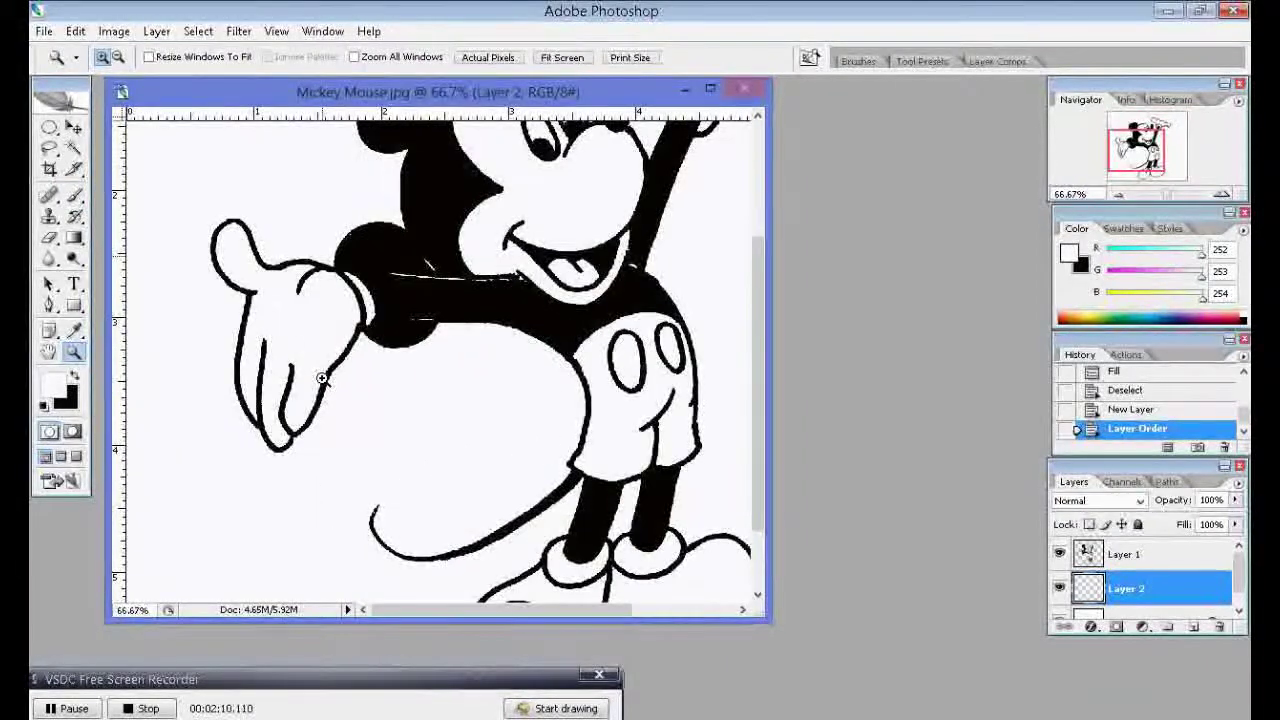
click(322, 378)
Step: Make Layer 1 active and Magic Wand-select the white inside Mickey's shorts
click(1125, 553)
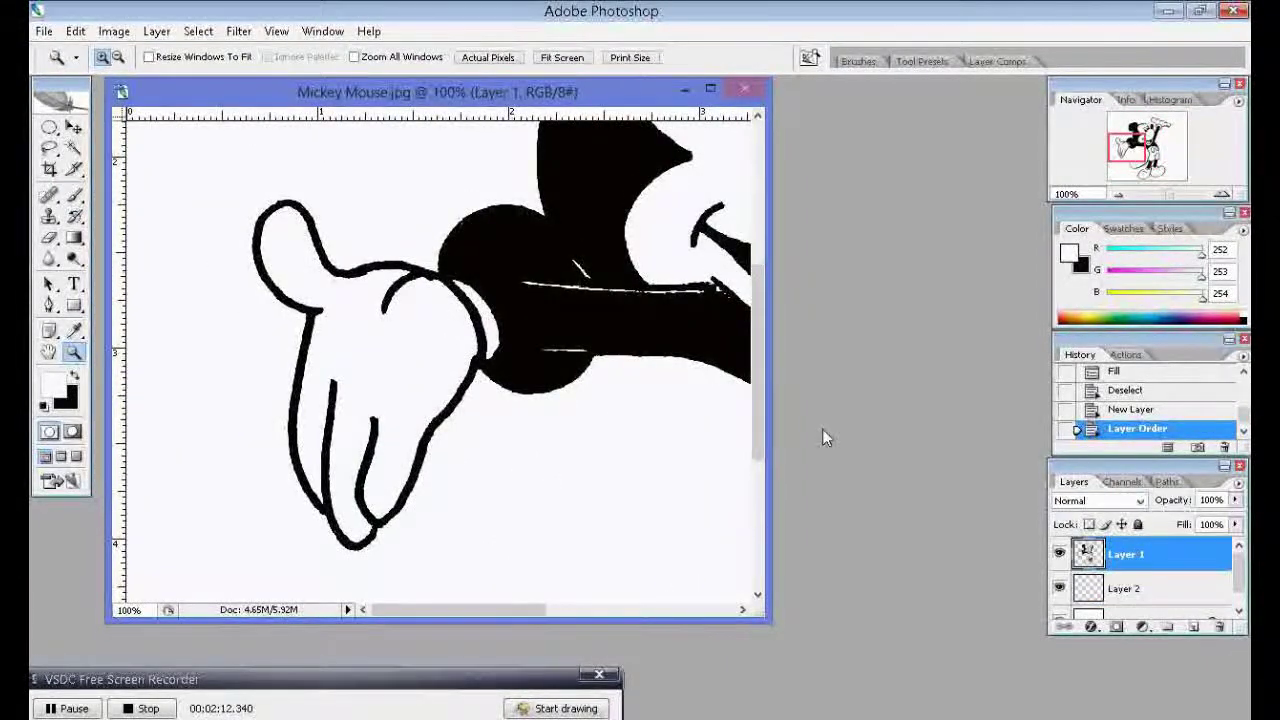
scroll(648, 375, up, 1)
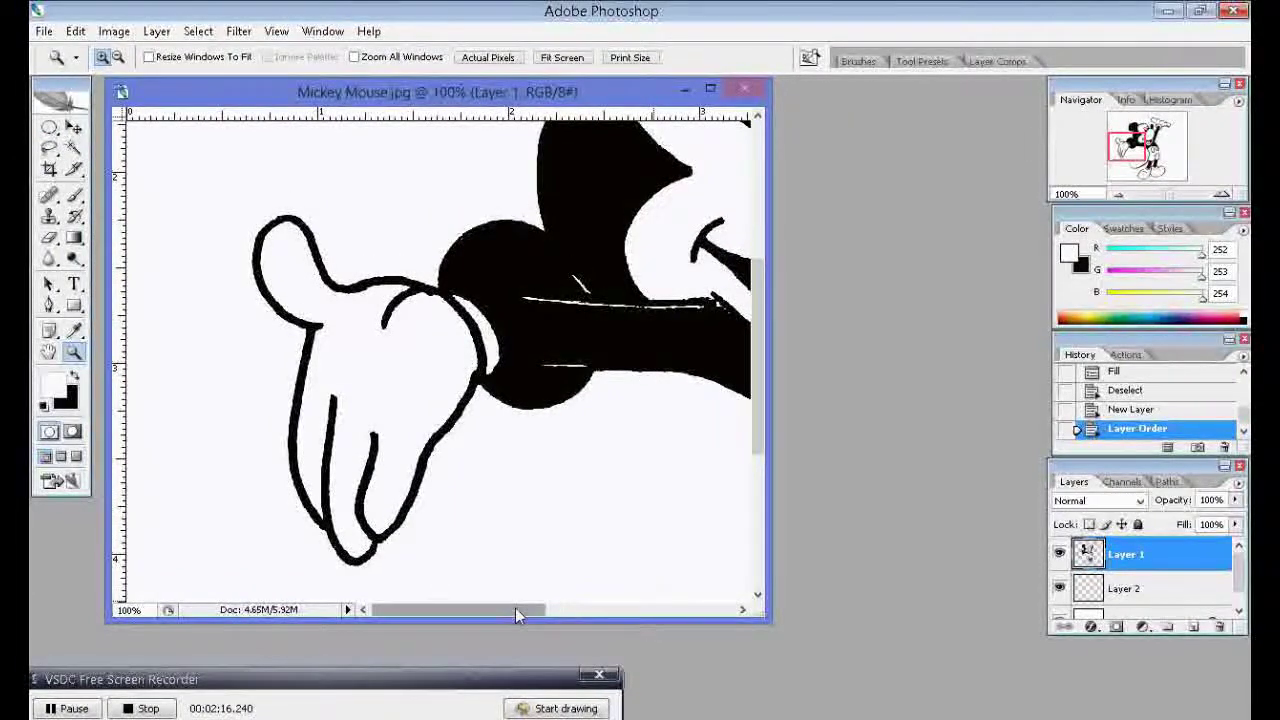
drag(517, 608, 640, 608)
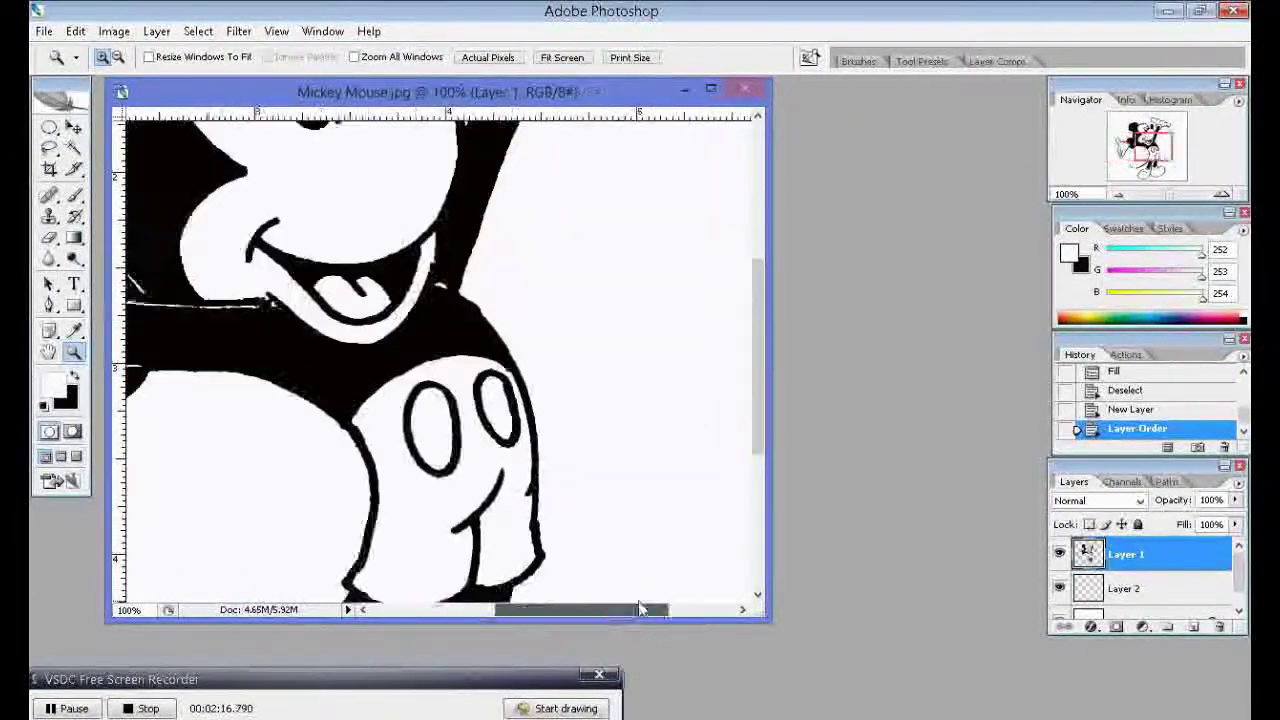
click(73, 148)
click(418, 525)
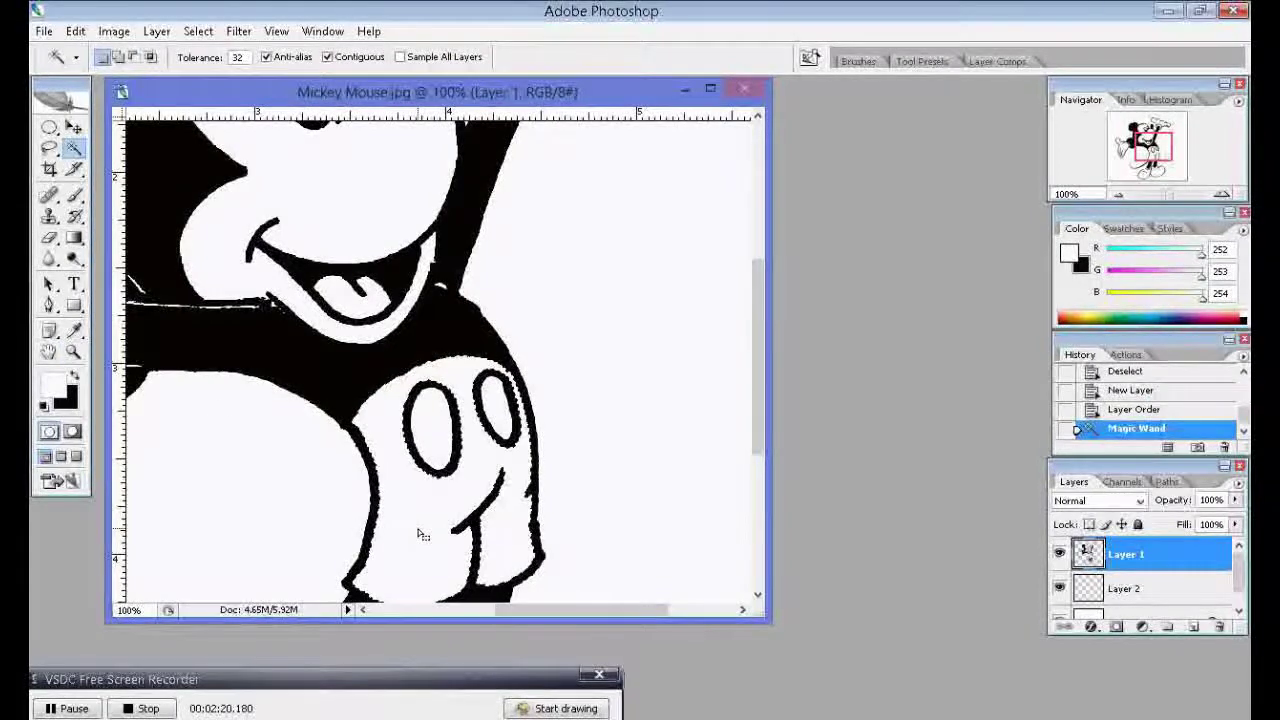
Step: Pick a new foreground colour and set the brush Master Diameter to 55
click(54, 388)
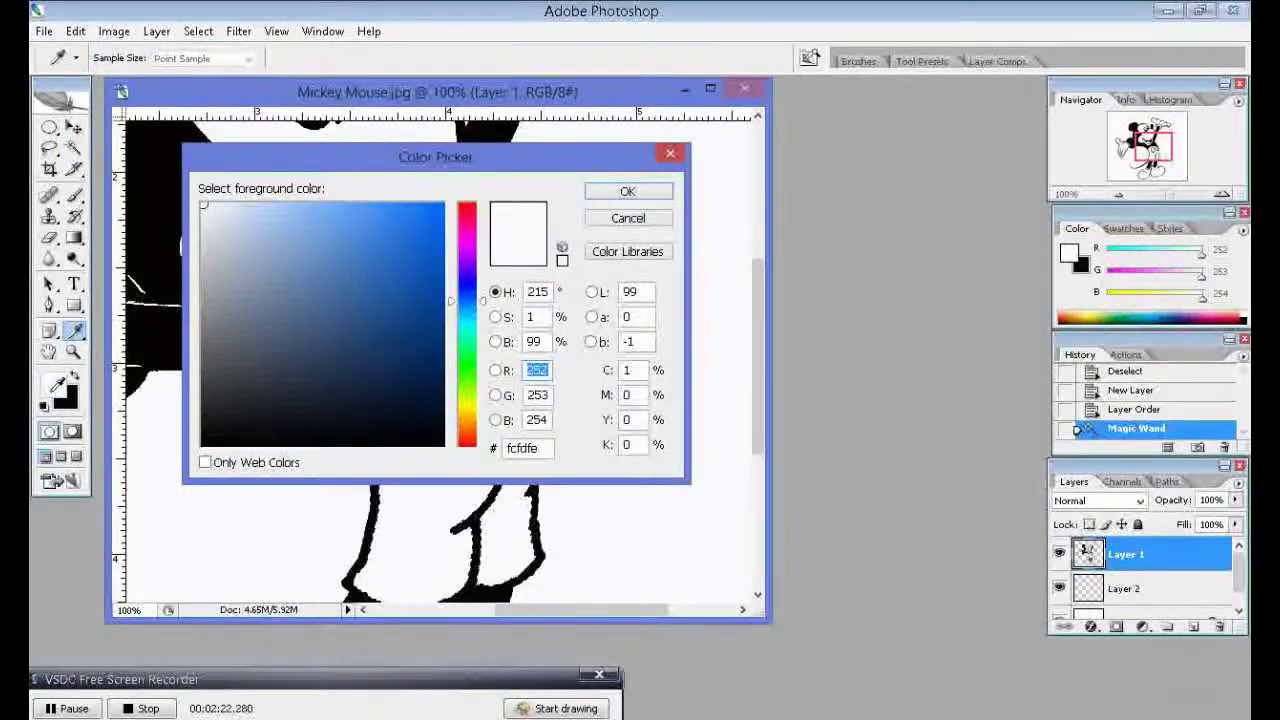
click(470, 213)
click(627, 191)
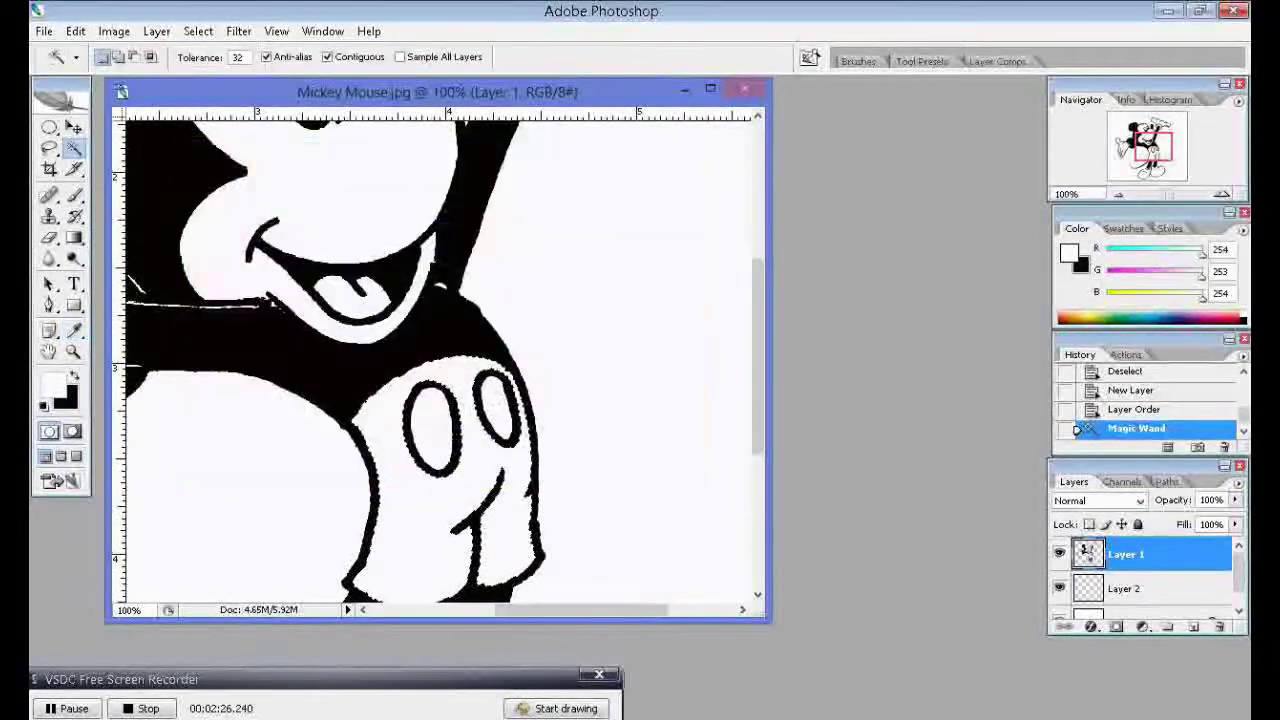
key(b)
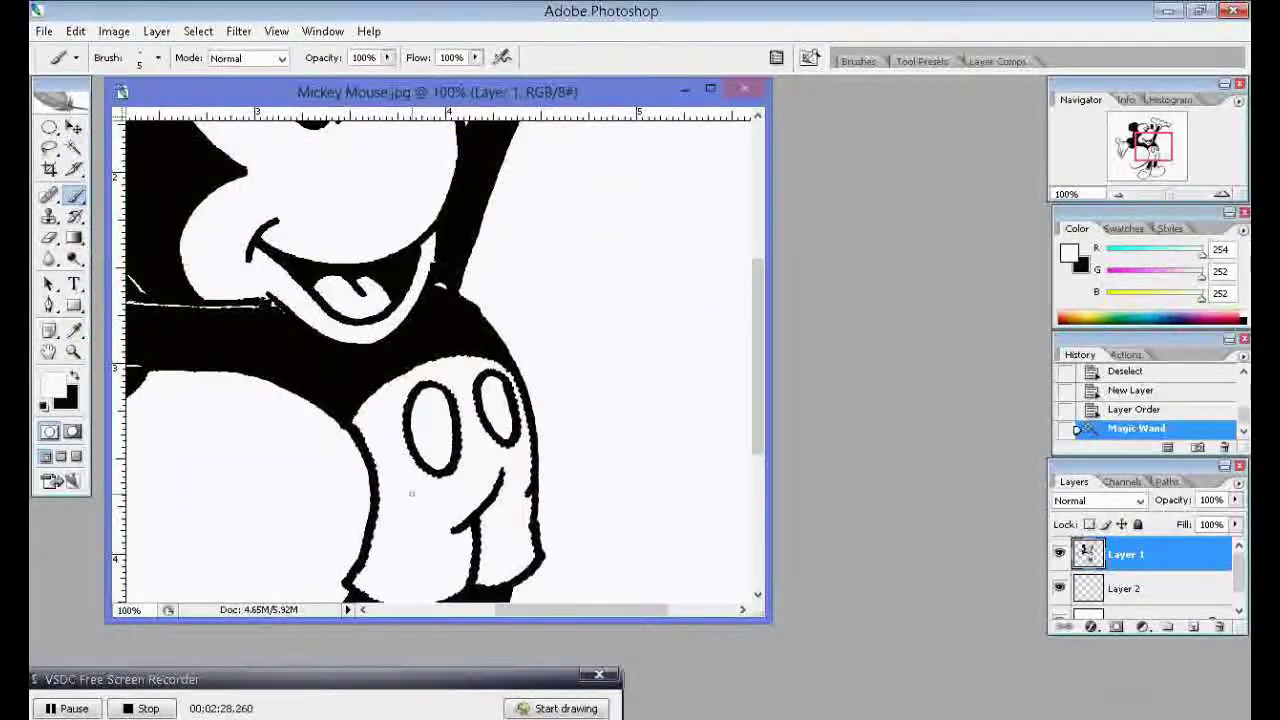
scroll(411, 493, down, 1)
right_click(423, 465)
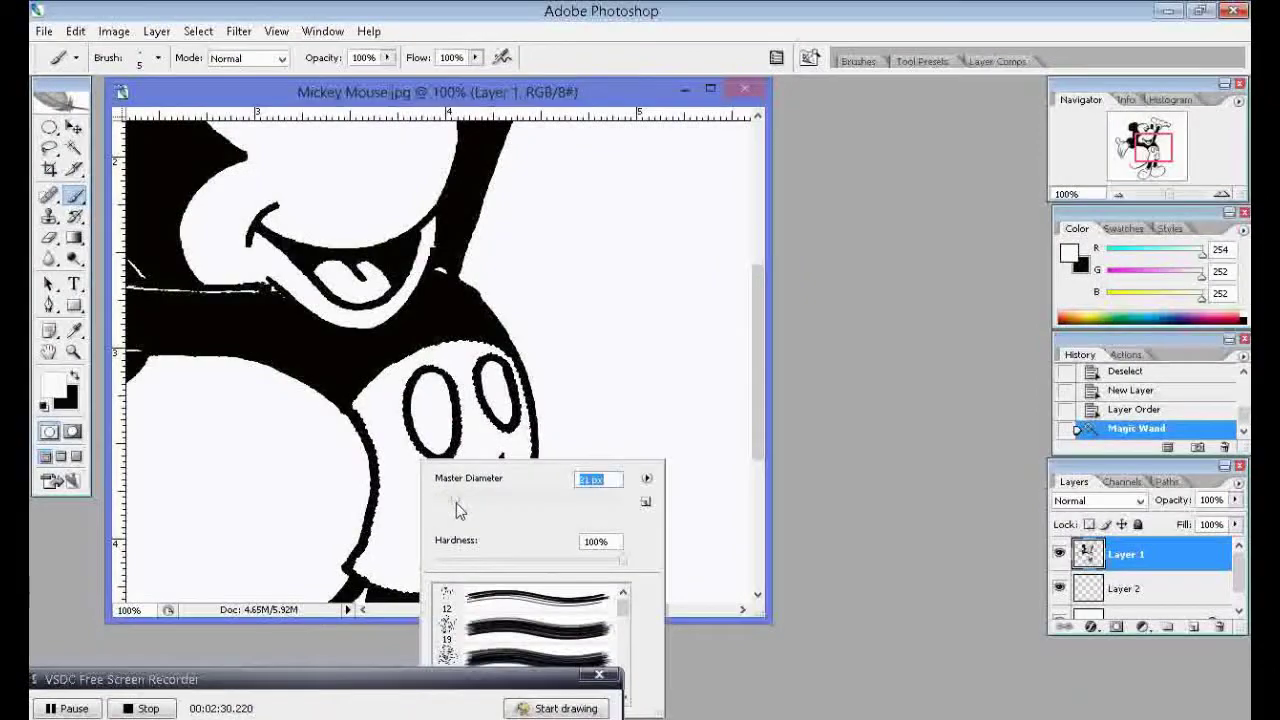
click(410, 350)
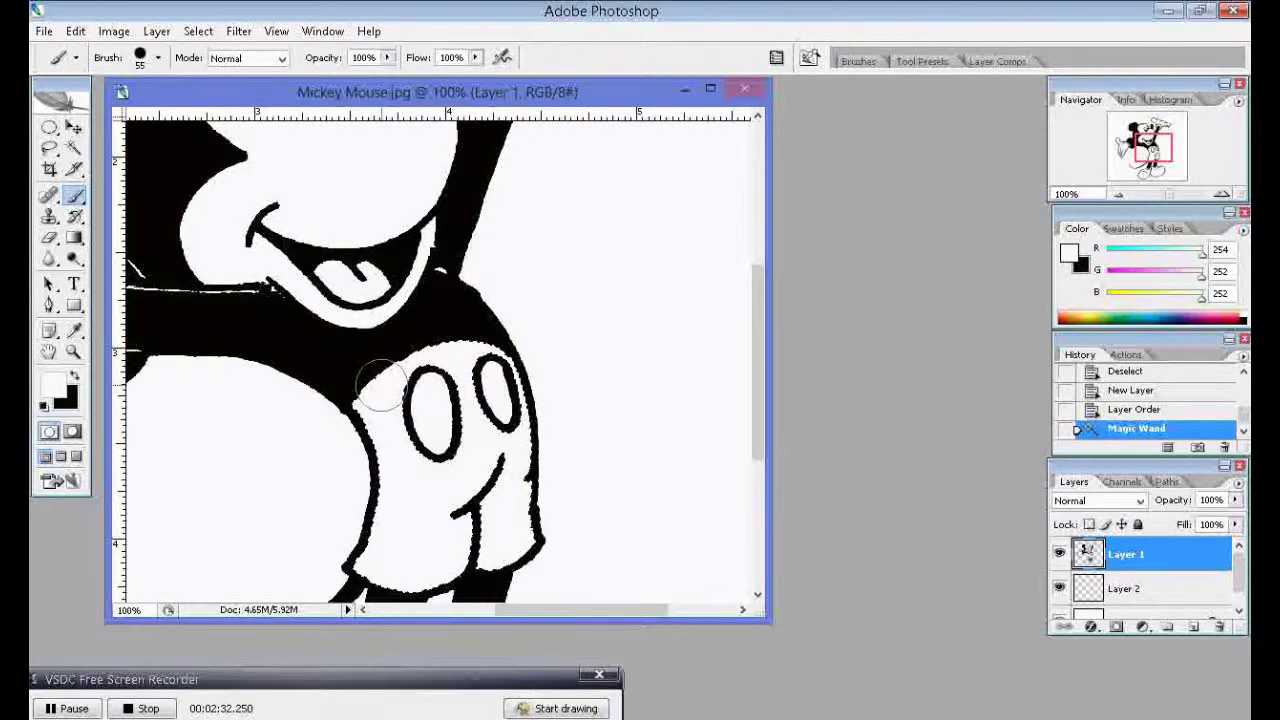
Step: Paint inside the shorts selection on Layer 2, then clear the selection
click(1148, 592)
drag(385, 383, 364, 432)
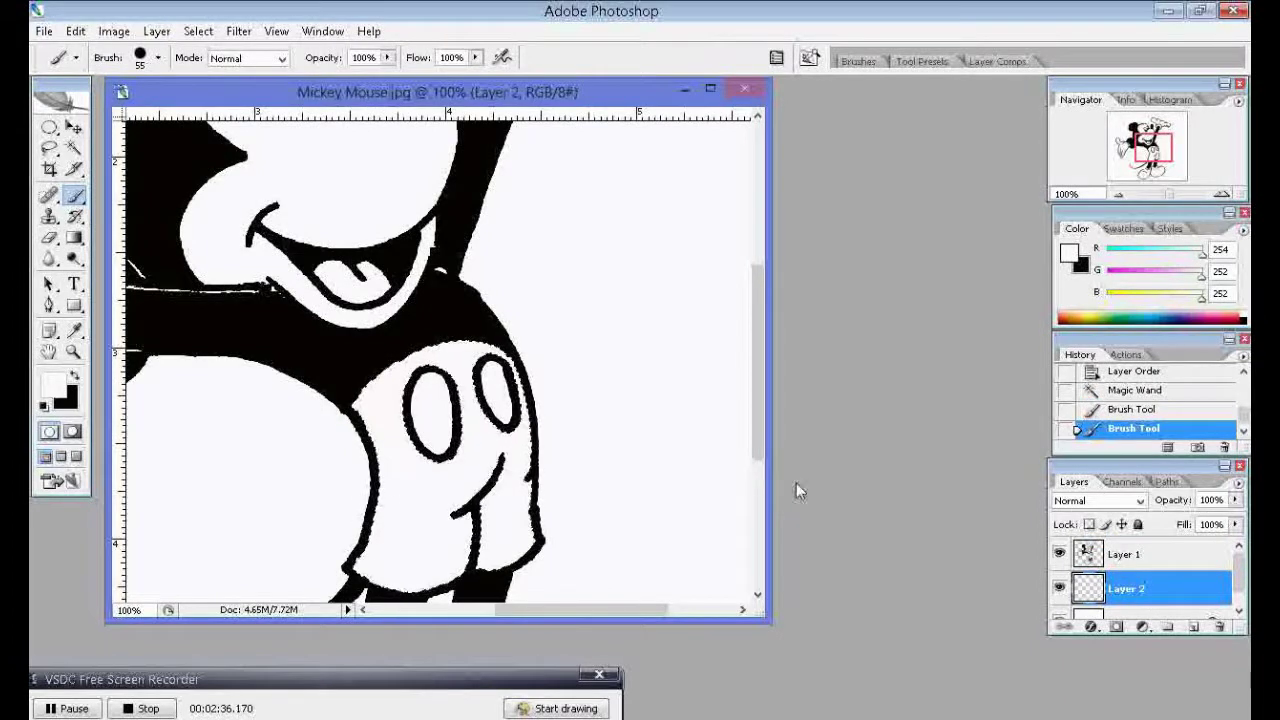
scroll(390, 445, down, 2)
mouse_move(426, 447)
mouse_down()
mouse_move(451, 500)
mouse_move(470, 470)
mouse_move(434, 451)
mouse_up()
click(75, 148)
click(437, 450)
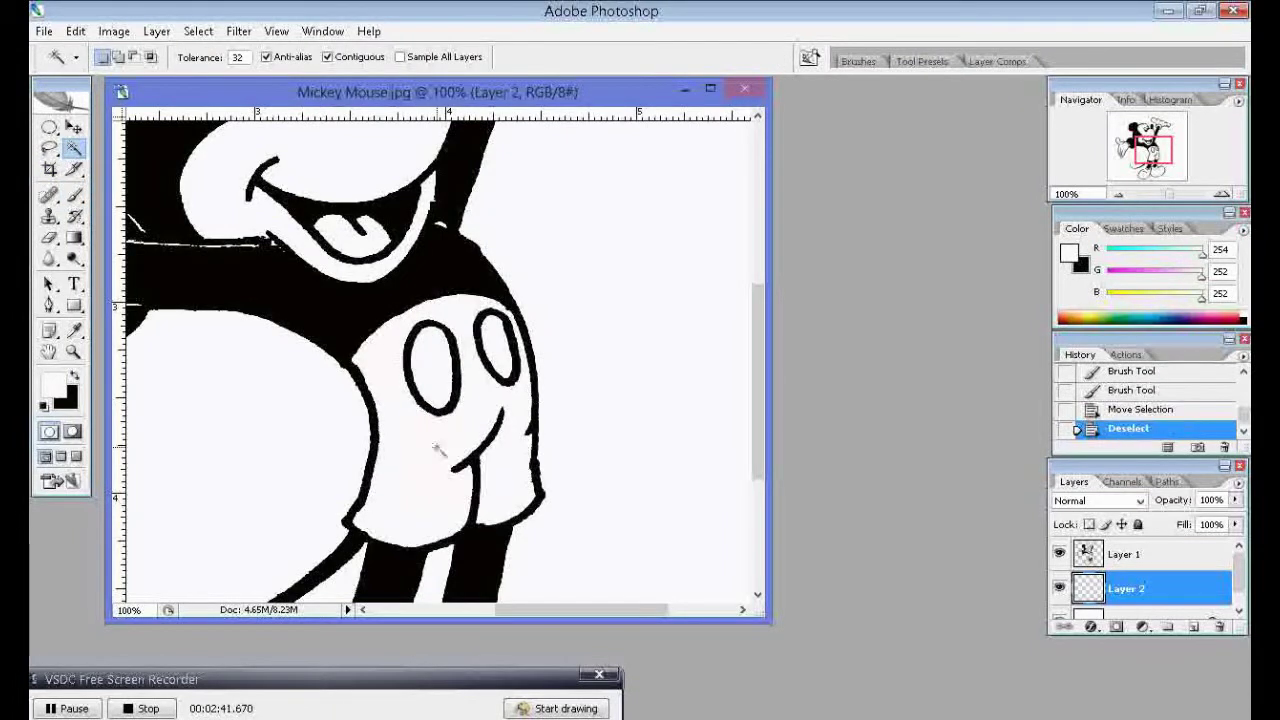
click(75, 196)
Step: Undo the stray white stroke near the shorts via the History panel
click(371, 366)
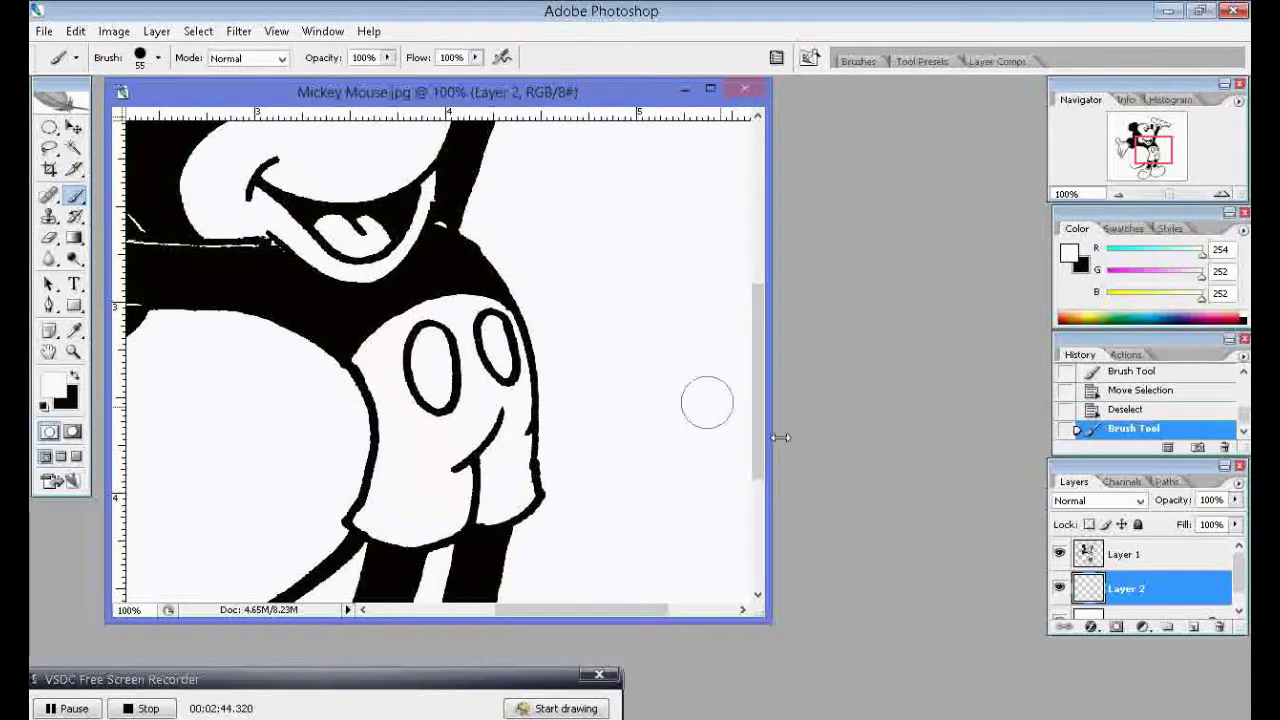
scroll(1150, 585, down, 1)
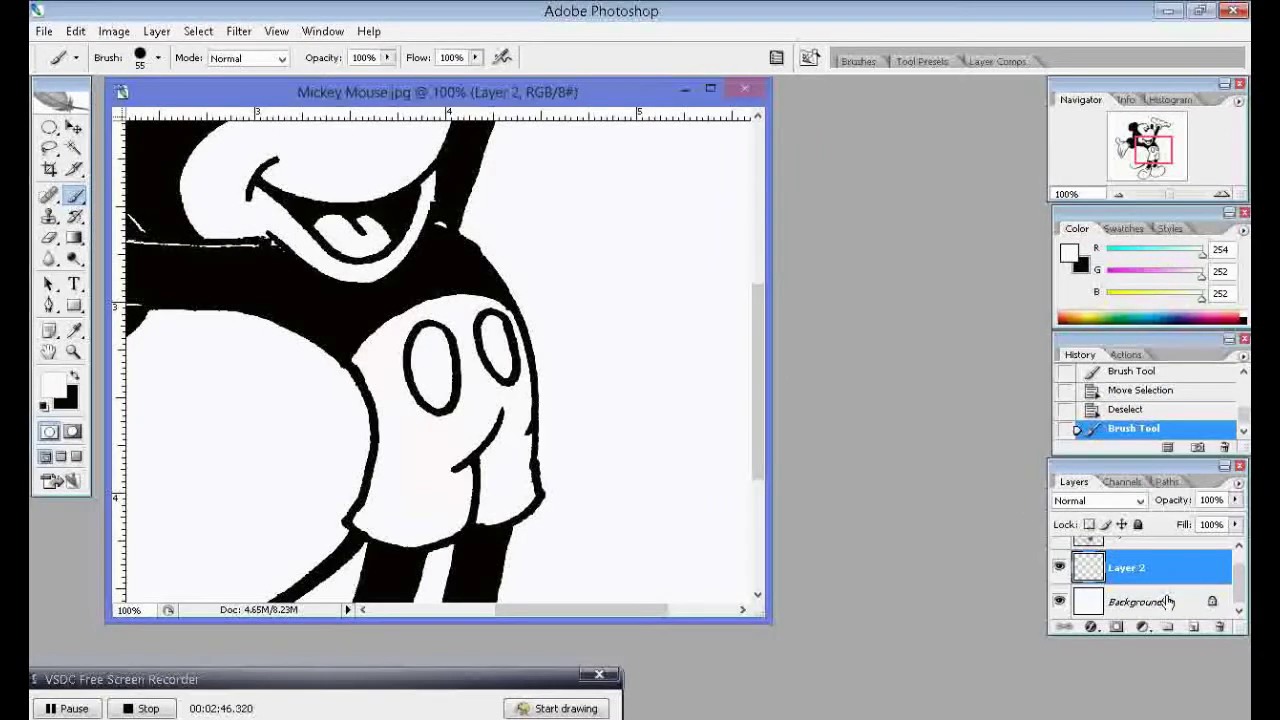
scroll(1167, 600, up, 1)
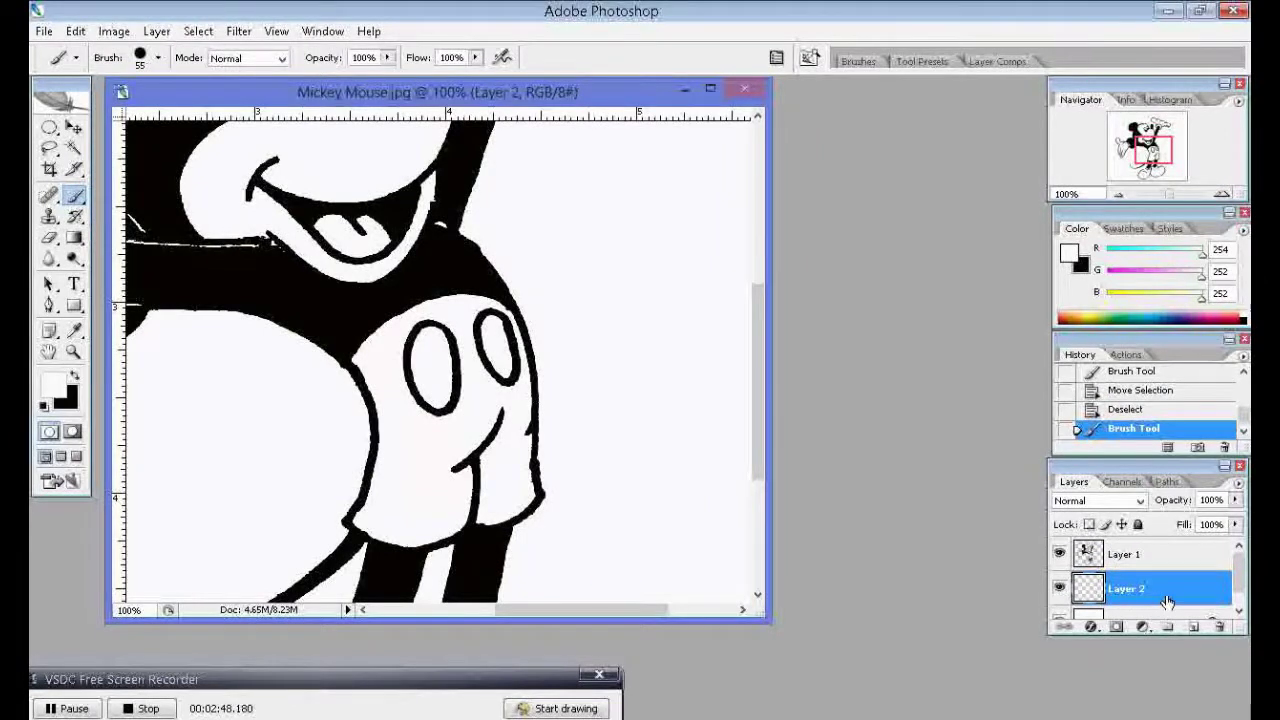
click(1172, 566)
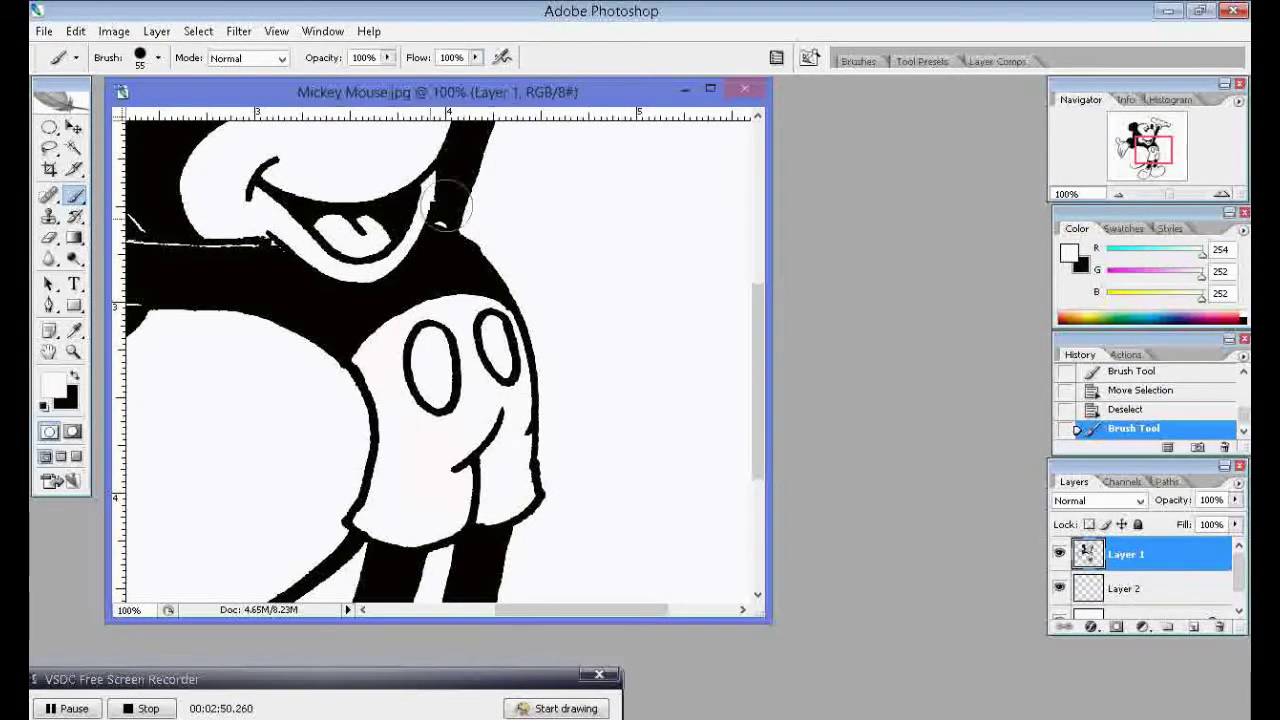
drag(357, 372, 380, 352)
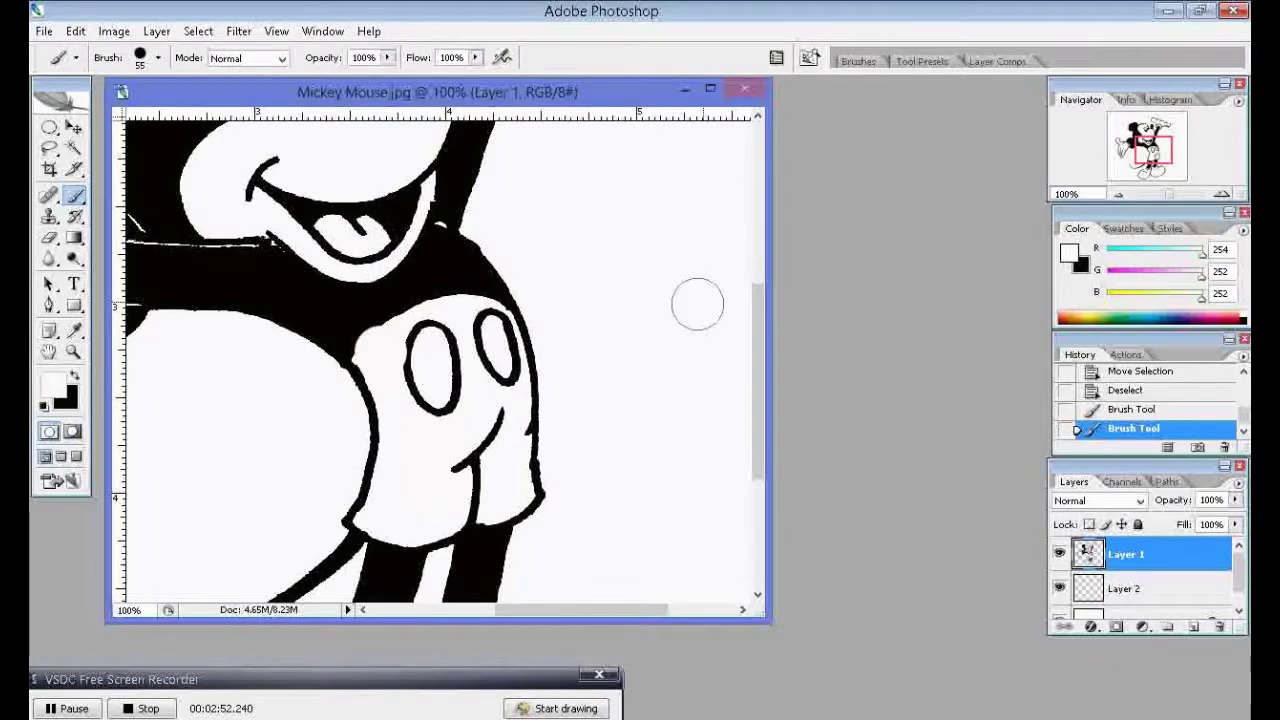
click(1120, 416)
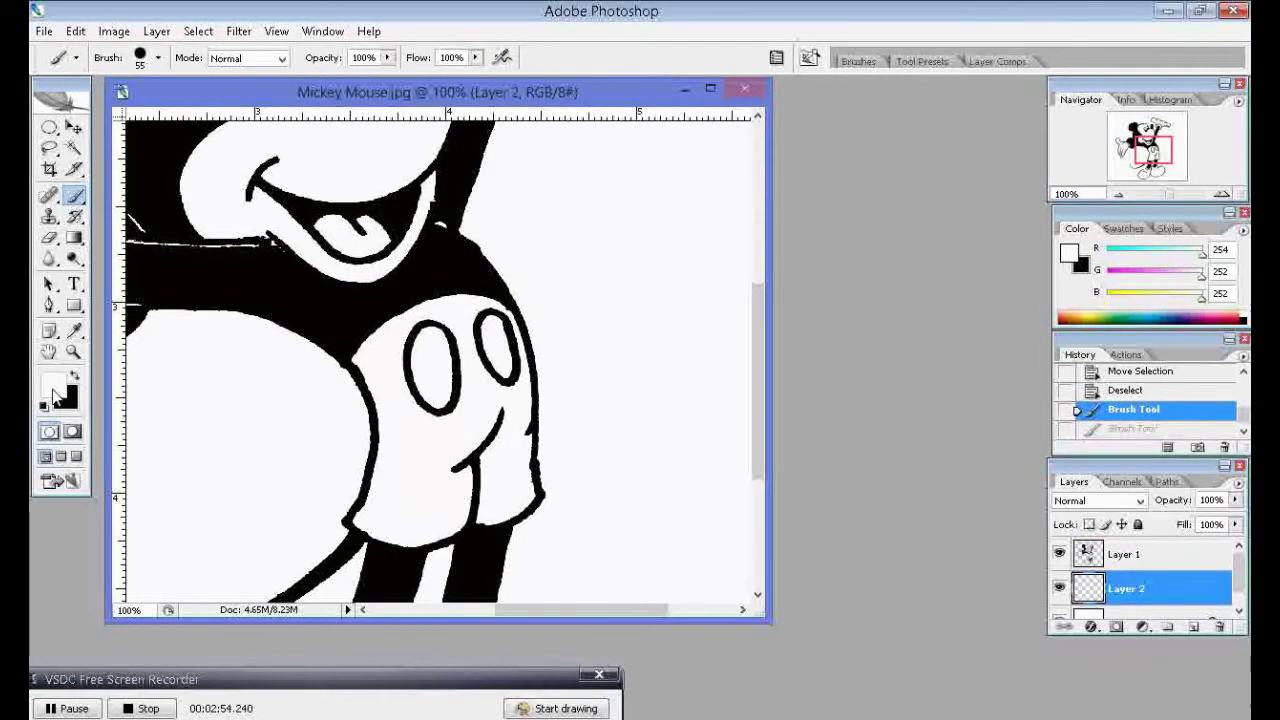
Step: Set the foreground colour to bright red #fb051c (251, 5, 28)
click(53, 392)
click(437, 206)
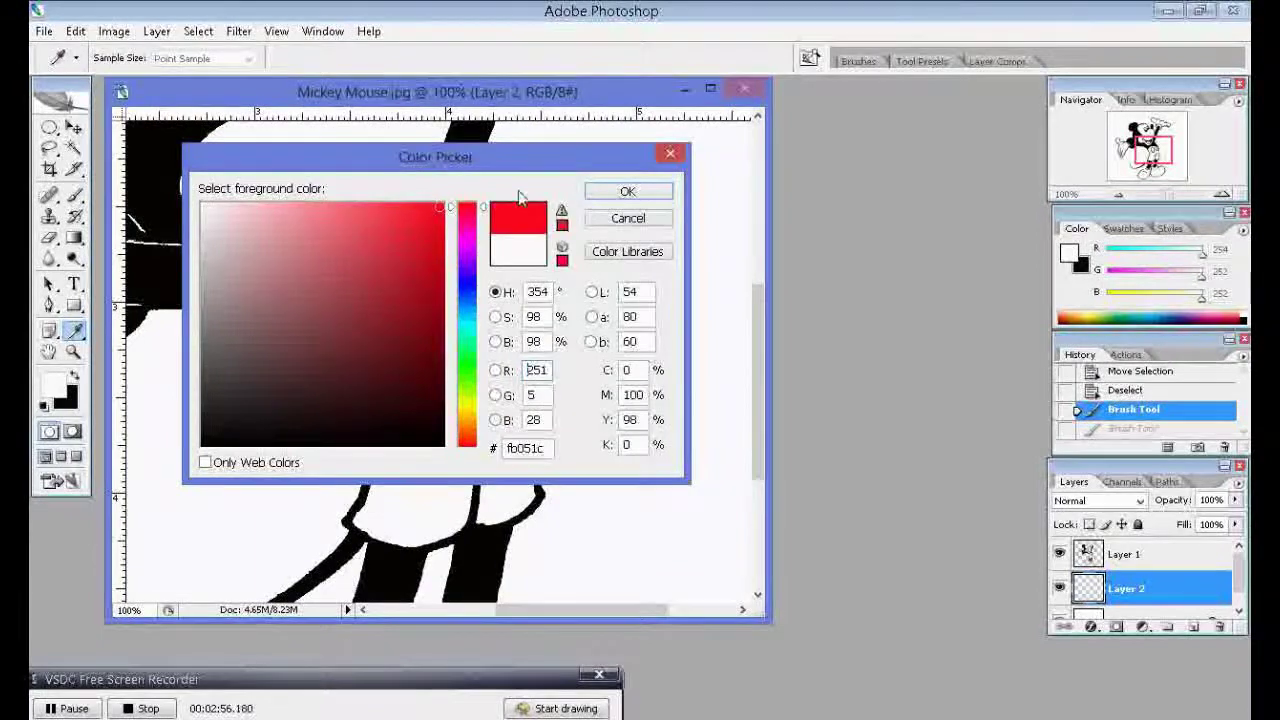
click(627, 191)
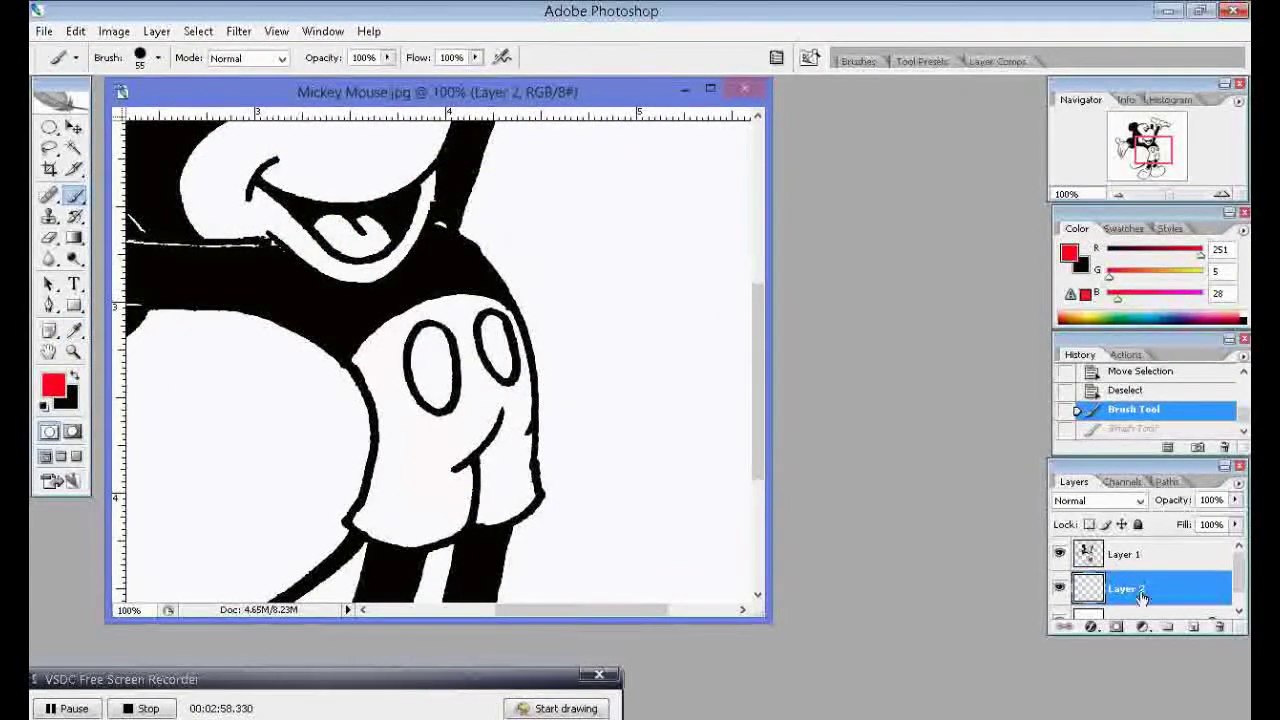
key(z)
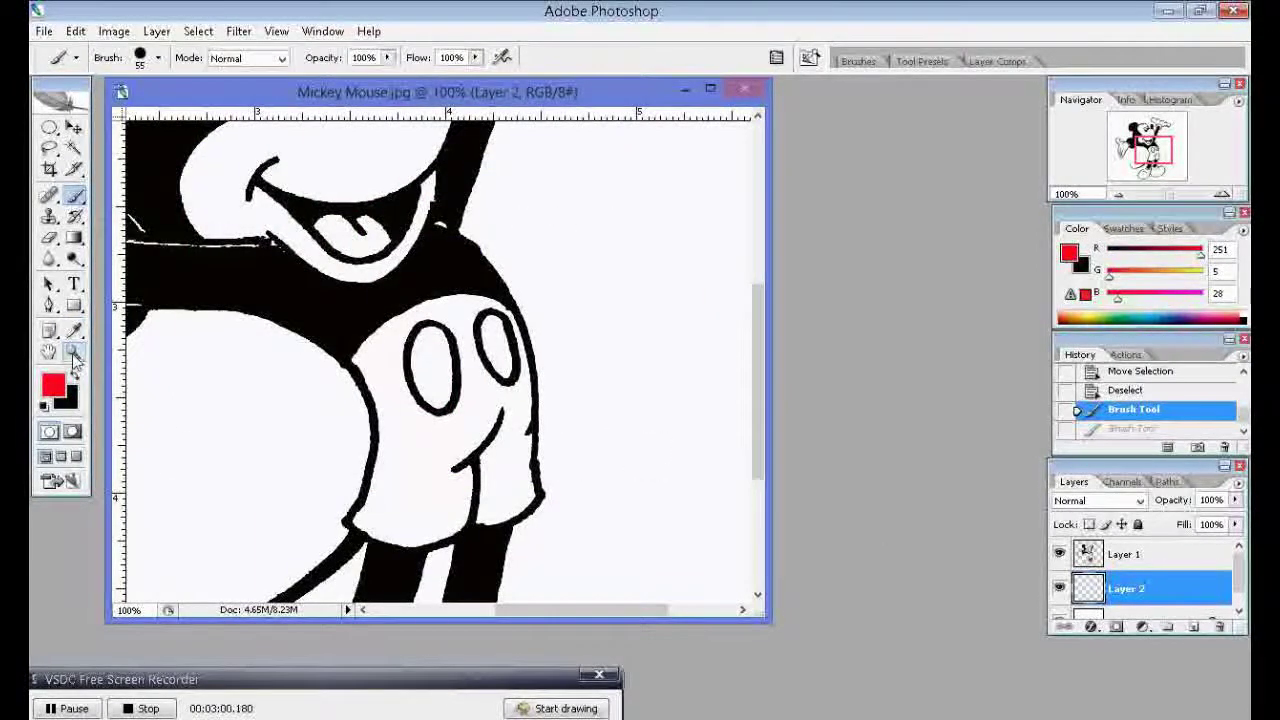
click(369, 393)
Step: Zoom in on the left button and paint red patches beside it on the shorts
click(560, 374)
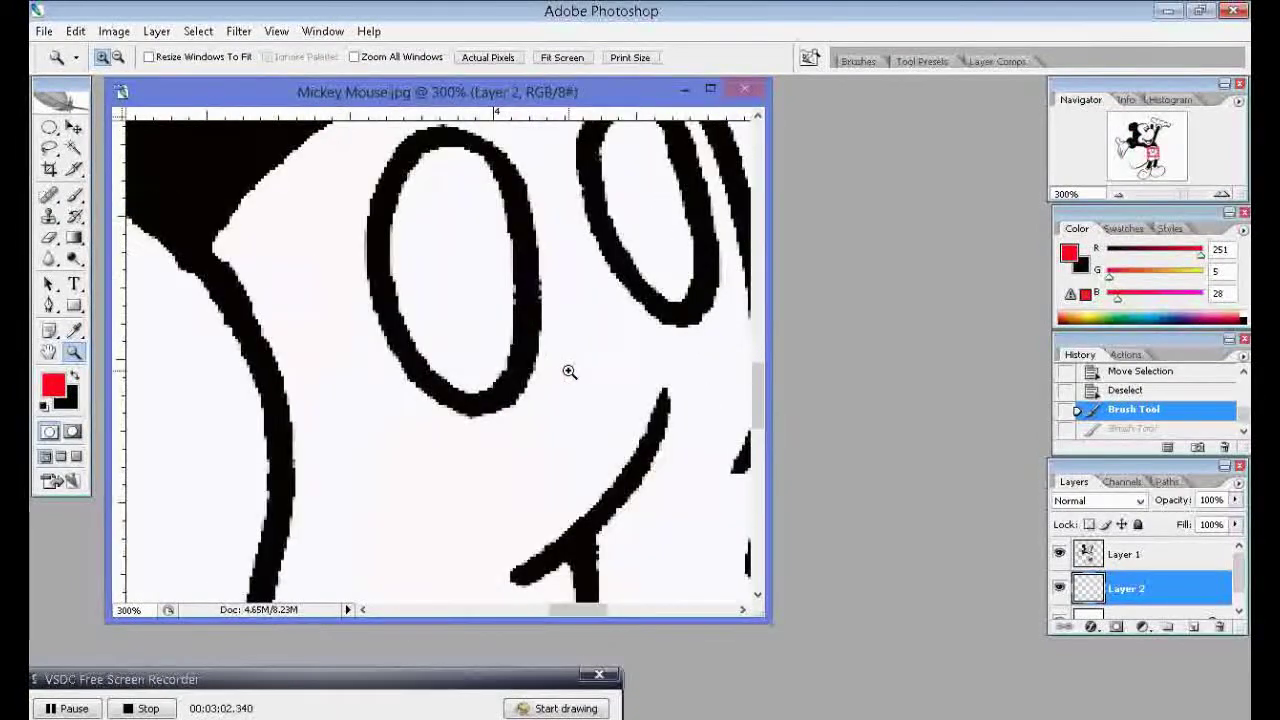
click(74, 195)
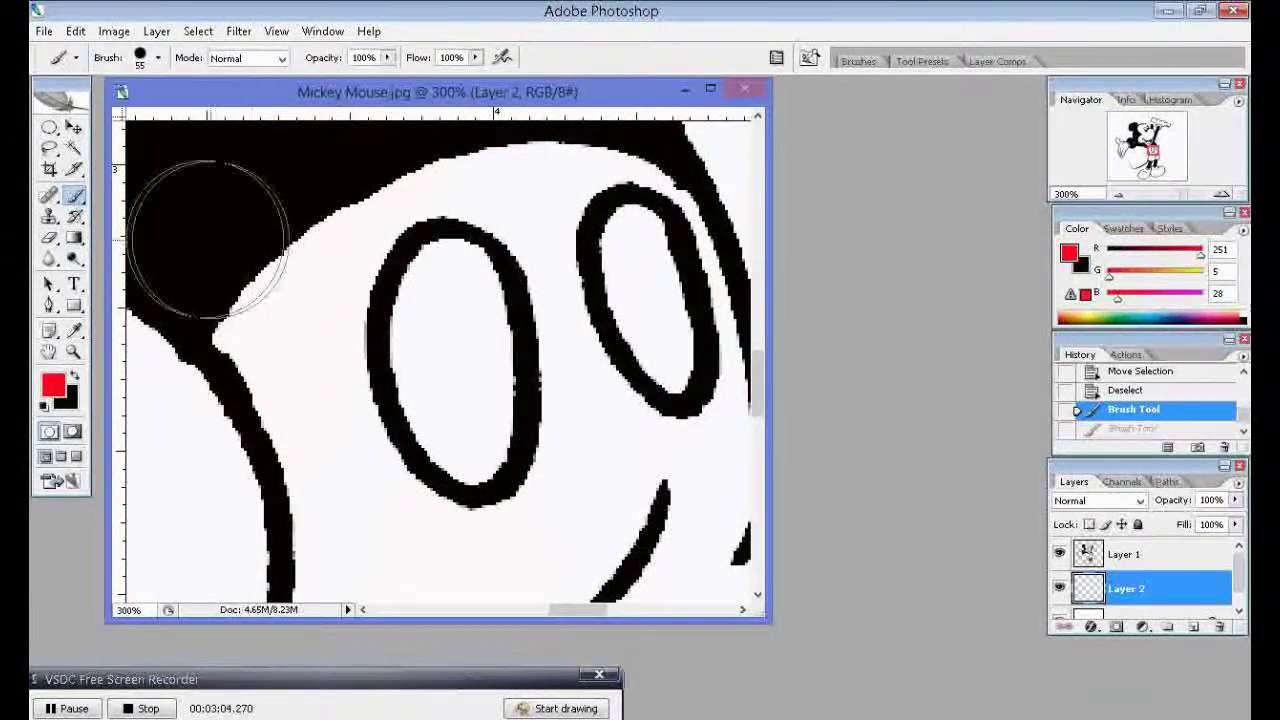
click(269, 280)
click(300, 252)
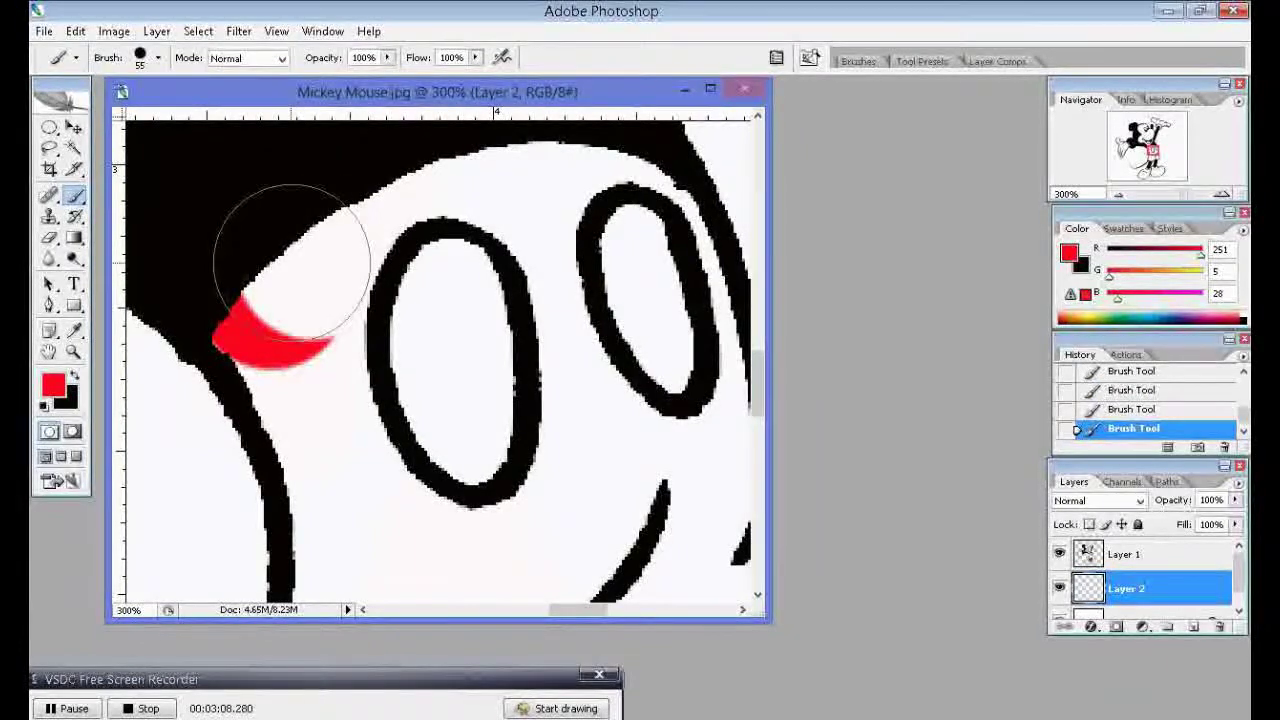
click(280, 348)
drag(281, 348, 329, 455)
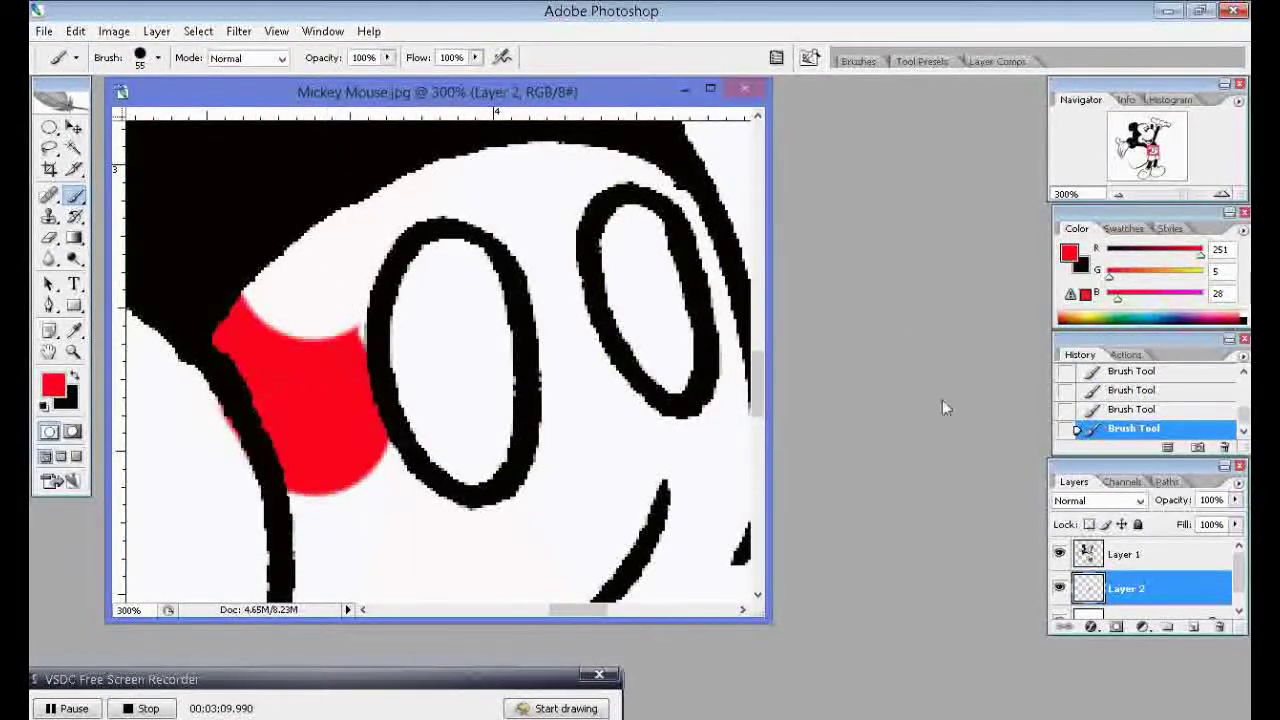
Step: Undo the oversized stroke, shrink the brush to 32 px and dab red on Layer 1
click(1133, 411)
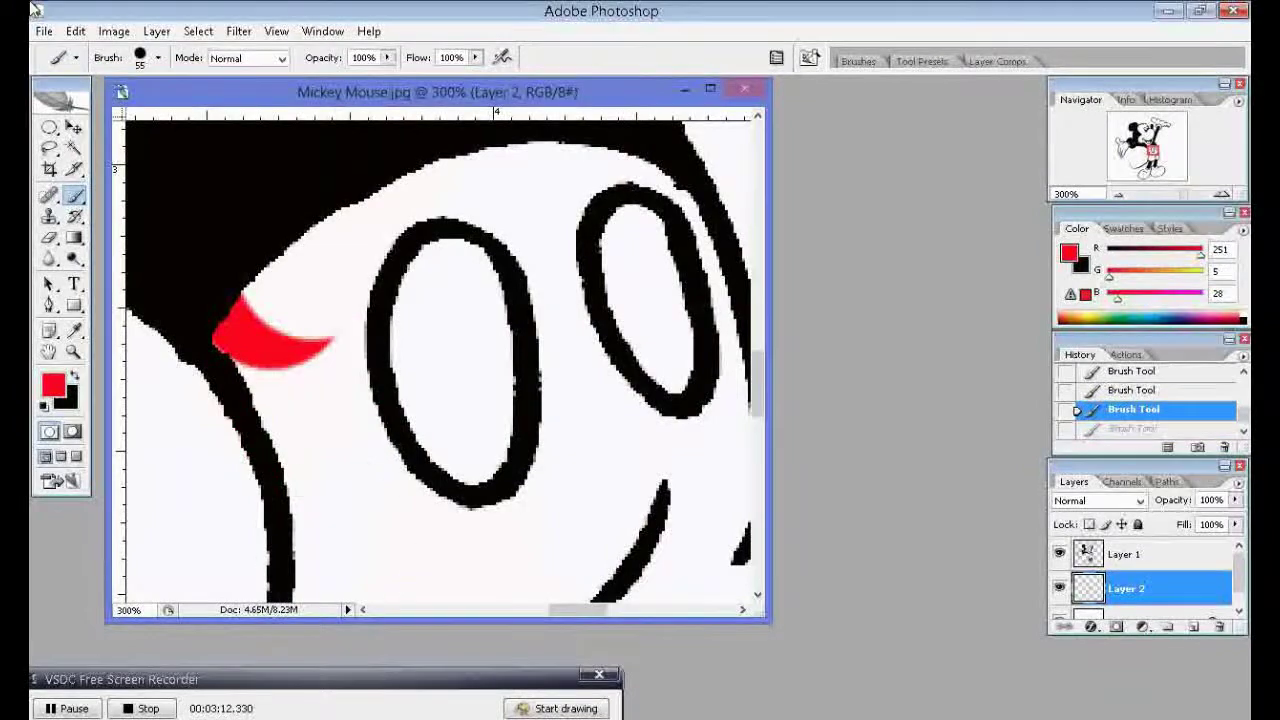
right_click(265, 250)
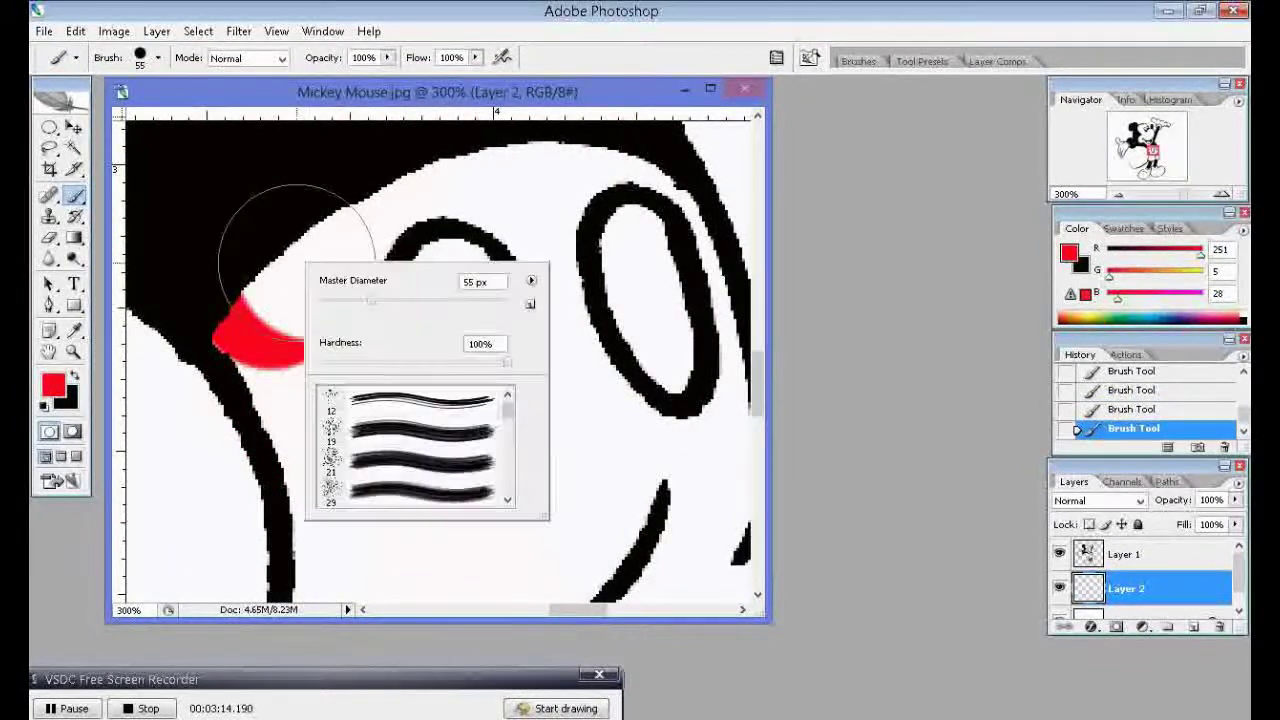
key(Return)
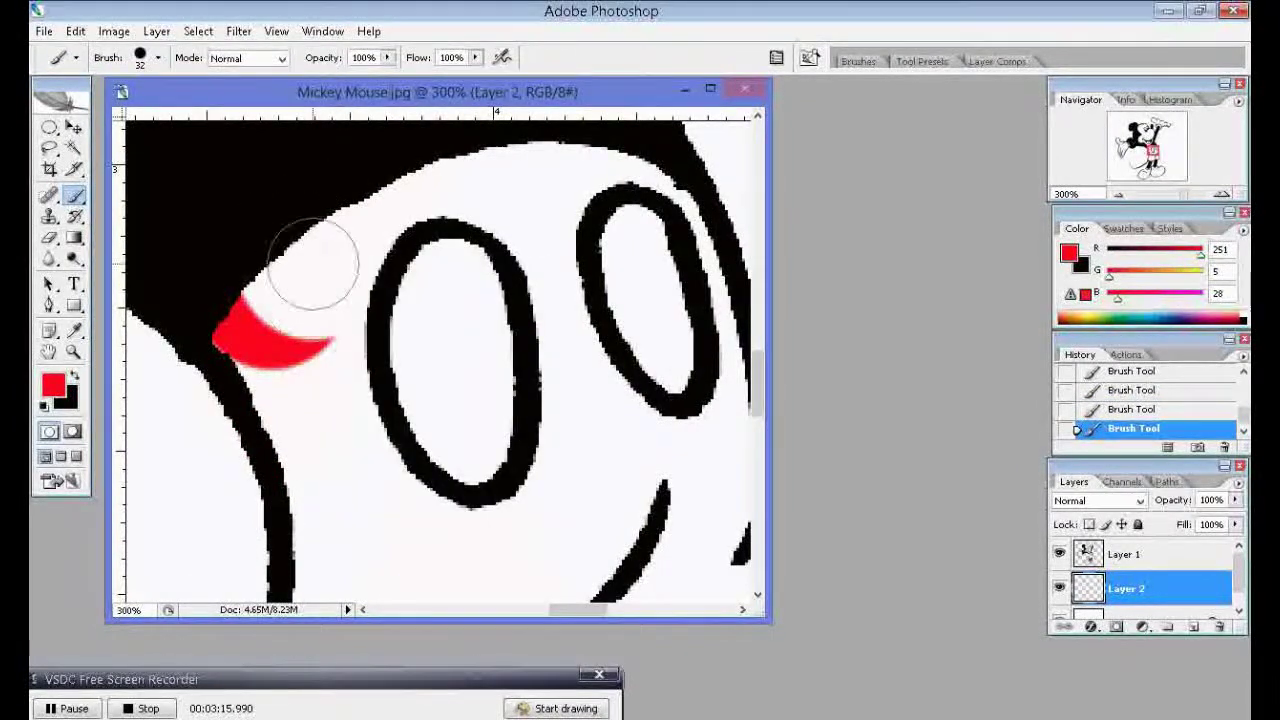
click(1158, 555)
click(305, 310)
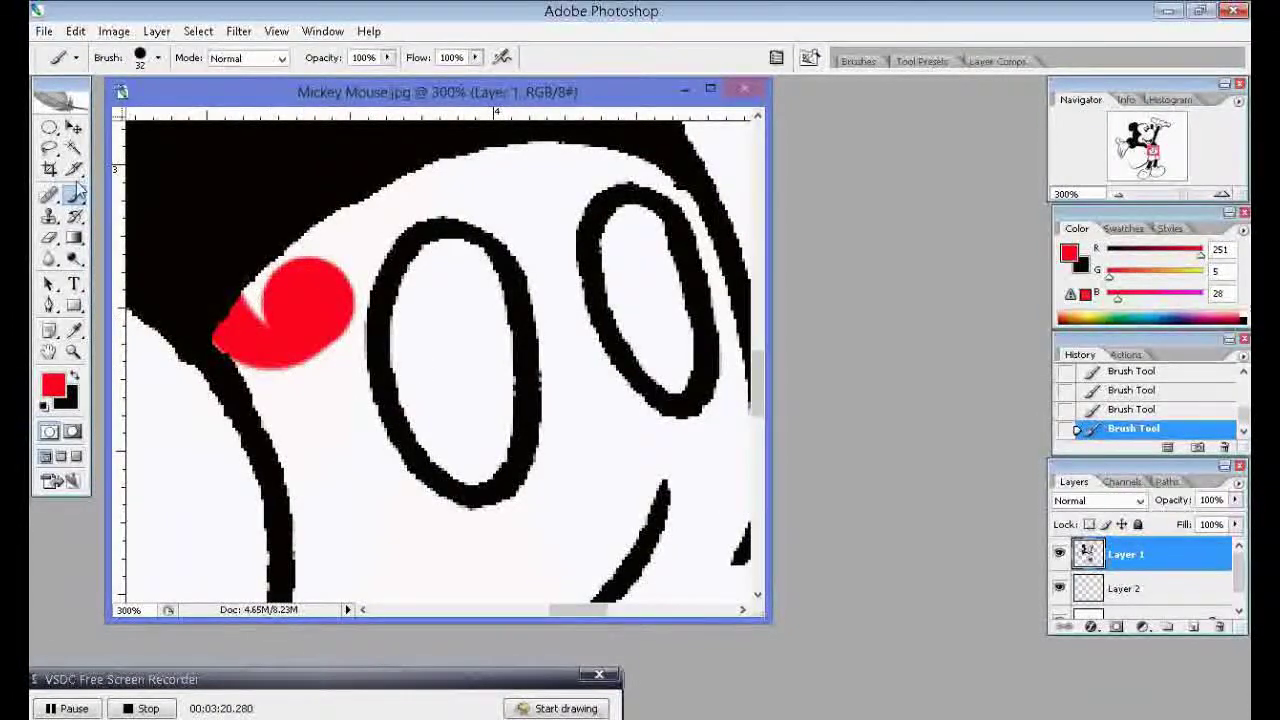
Step: Trim the red patch into shape with the Eraser, undoing the last erase
click(74, 147)
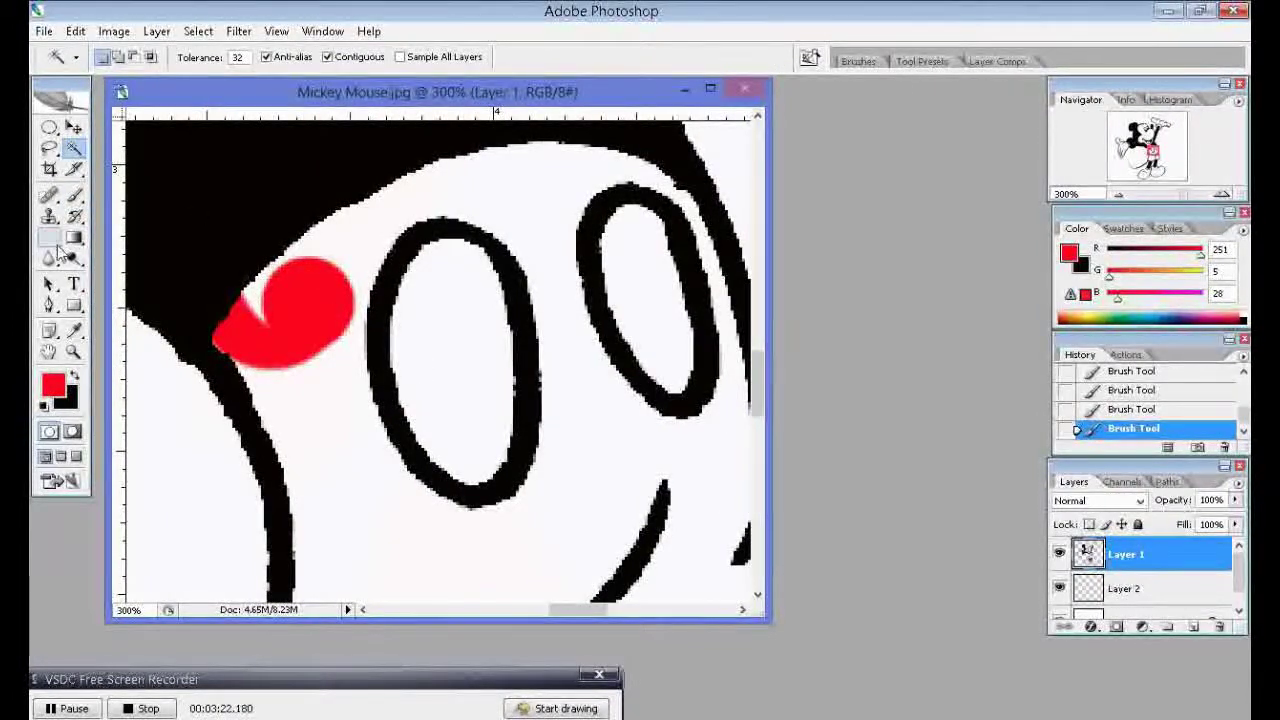
click(55, 243)
drag(322, 338, 310, 265)
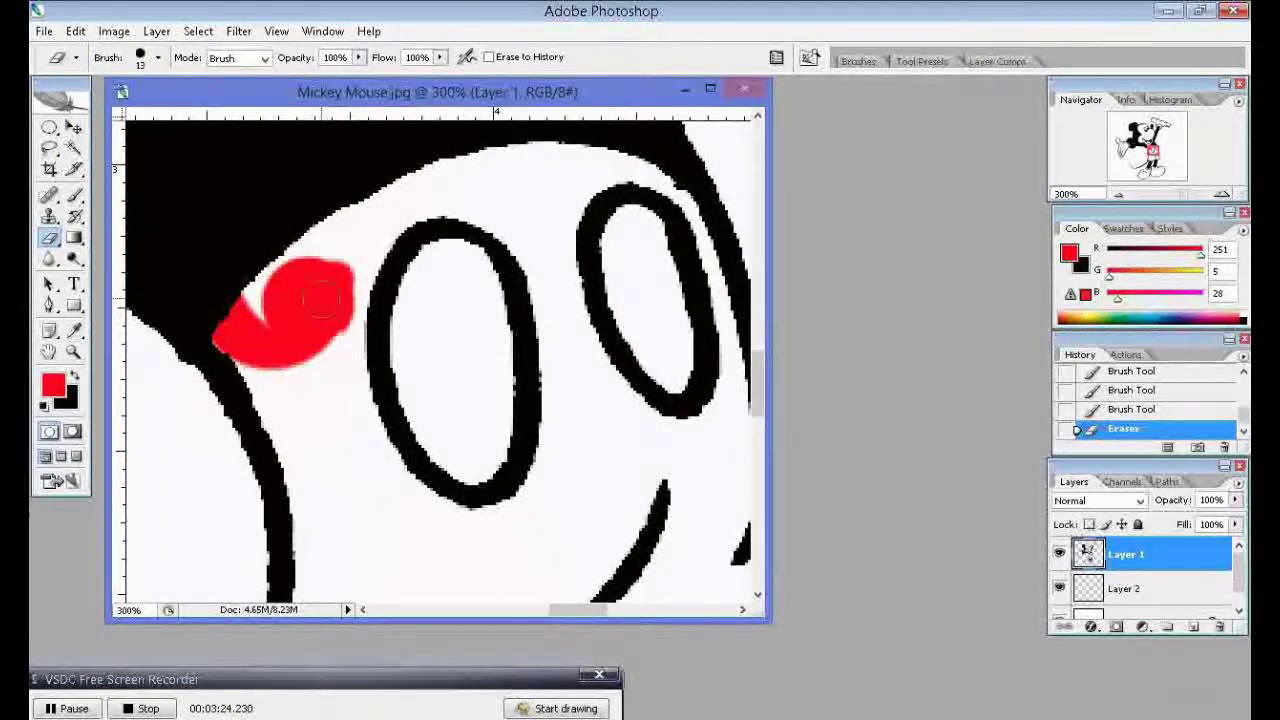
click(250, 300)
key(b)
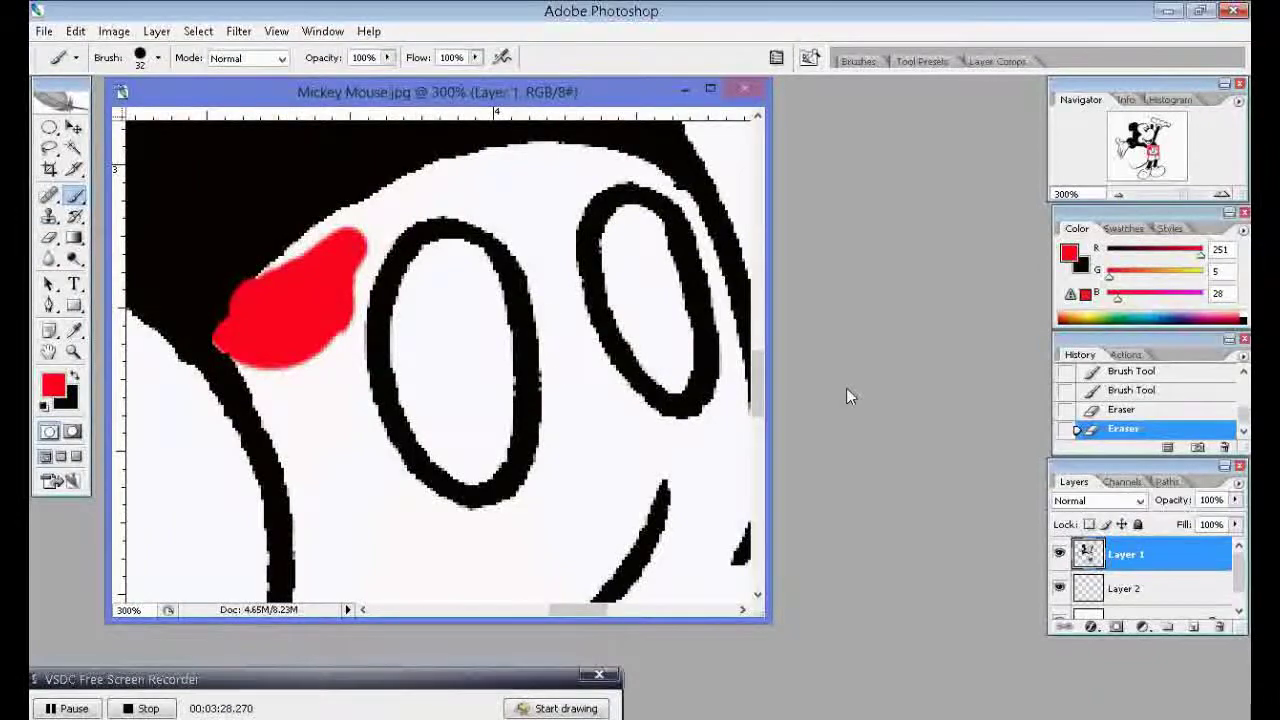
key(ctrl+z)
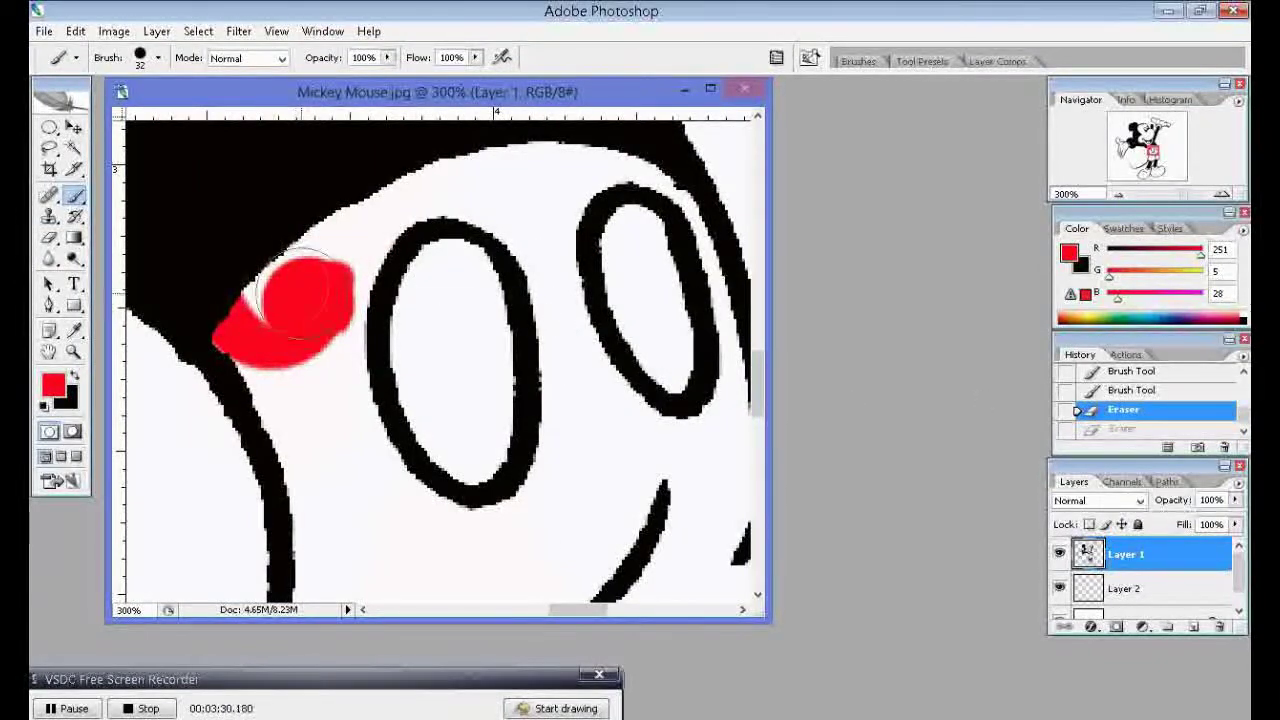
Step: Set the brush to 15 px and paint red along the shorts' top edge
right_click(308, 294)
key(Return)
mouse_move(252, 315)
mouse_down()
mouse_move(305, 262)
mouse_move(255, 290)
mouse_up()
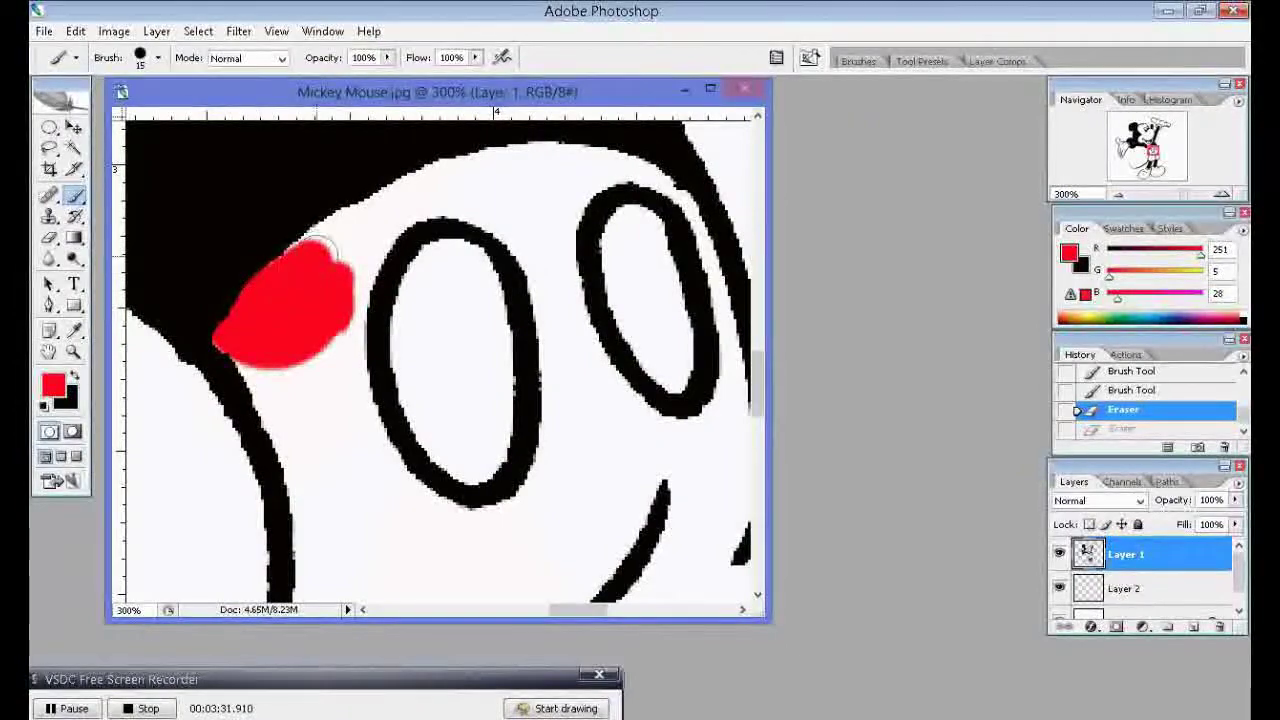
drag(318, 248, 352, 236)
mouse_move(283, 293)
mouse_down()
mouse_move(330, 228)
mouse_move(425, 195)
mouse_up()
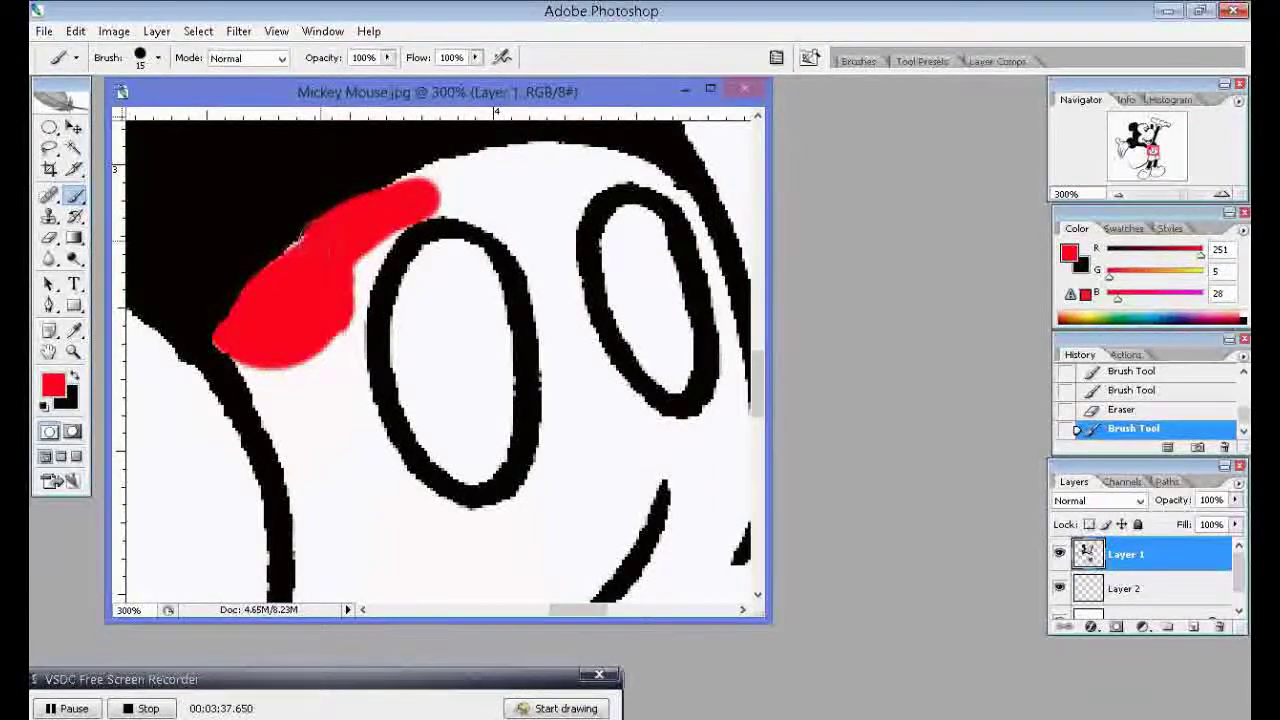
drag(430, 195, 497, 178)
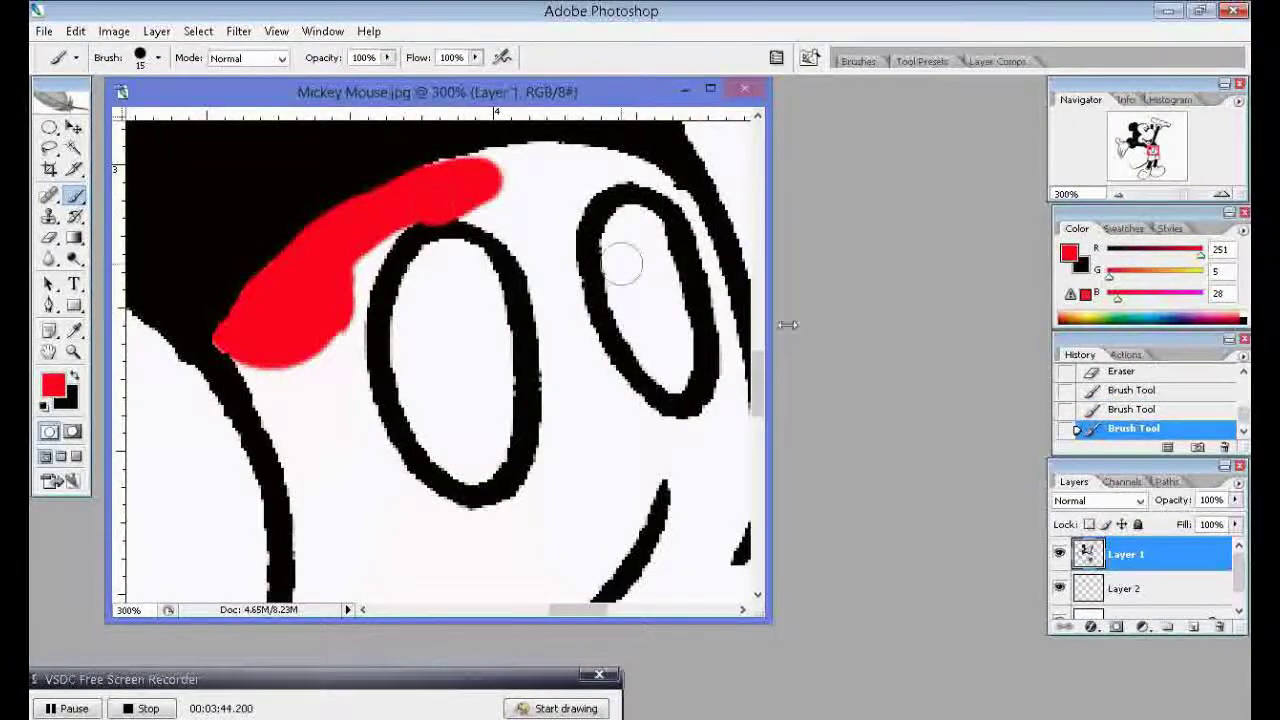
Step: Undo the overshooting red tip and redraw the stroke along the top edge
click(1126, 410)
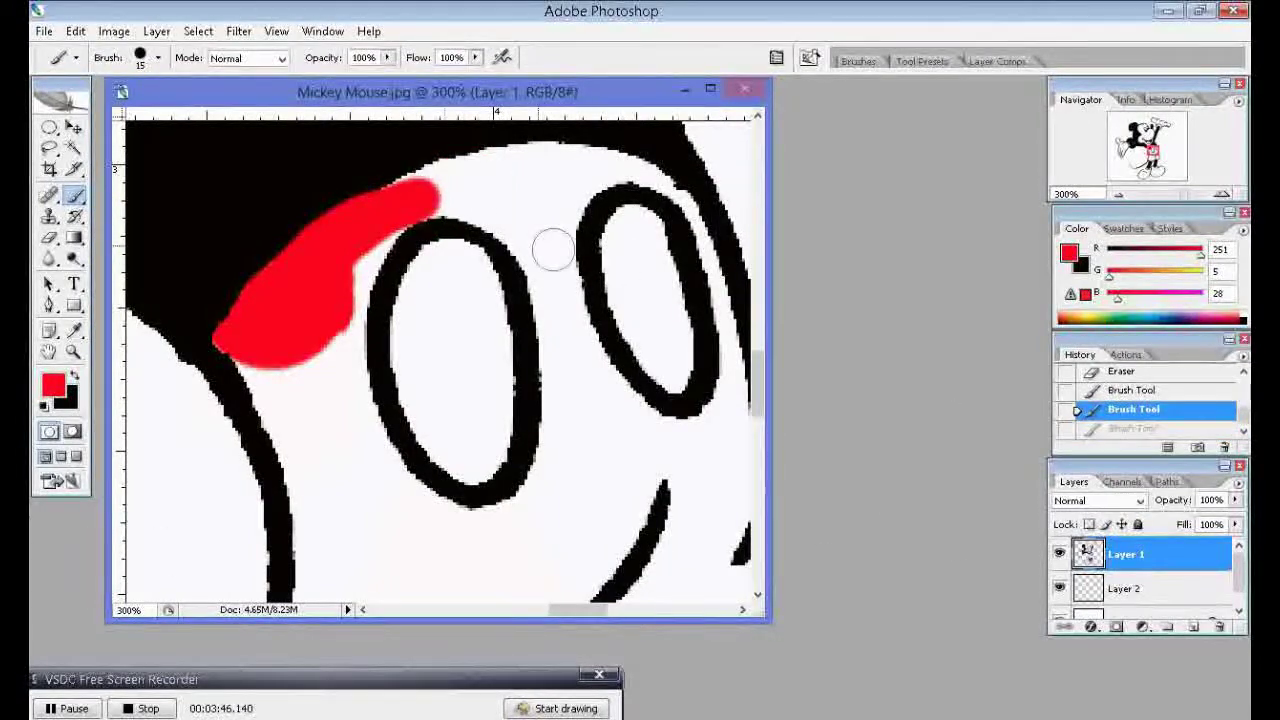
drag(368, 210, 502, 168)
click(1142, 590)
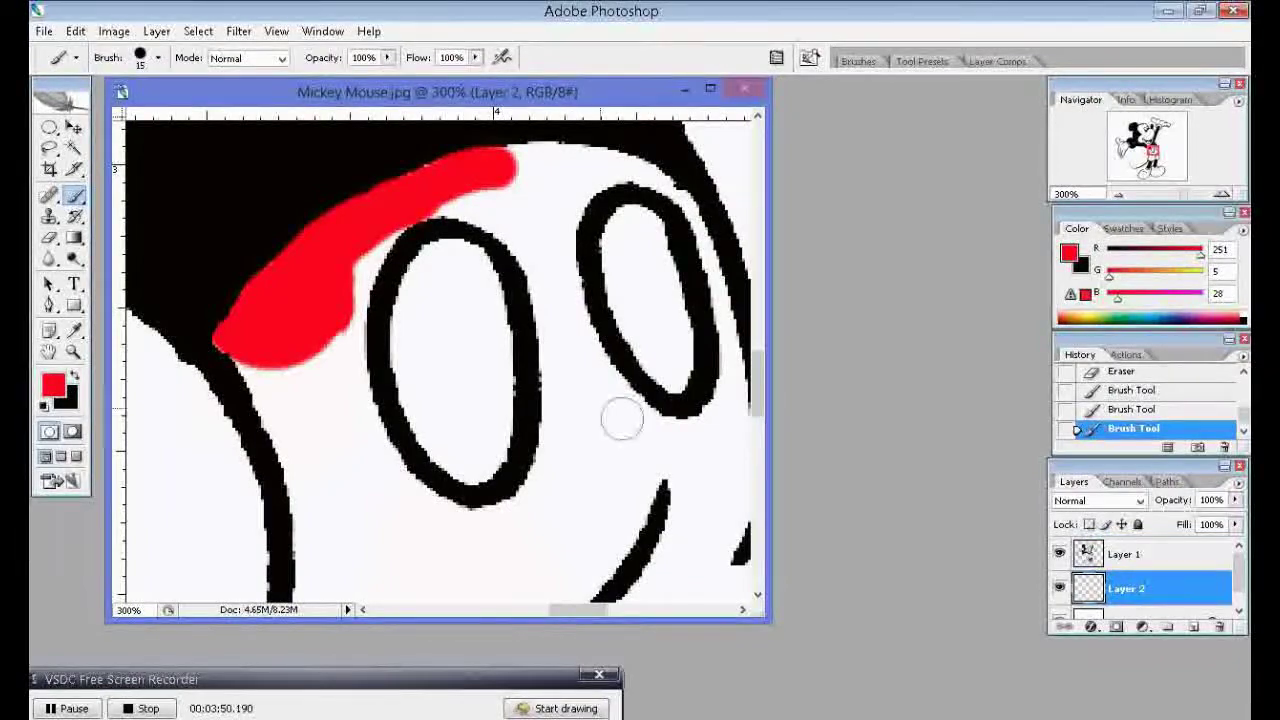
Step: On Layer 1, fill red up to the left button outline and down past it
click(355, 300)
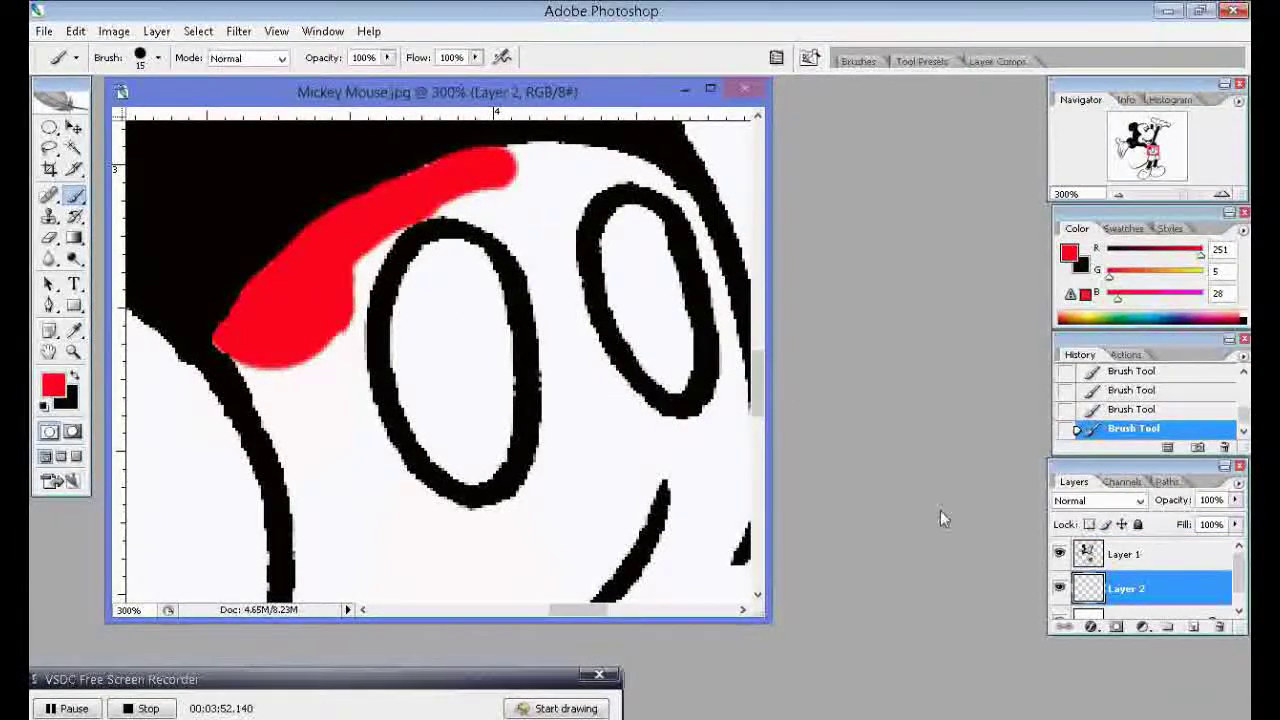
click(1085, 553)
mouse_move(400, 283)
mouse_down()
mouse_move(372, 248)
mouse_move(337, 288)
mouse_up()
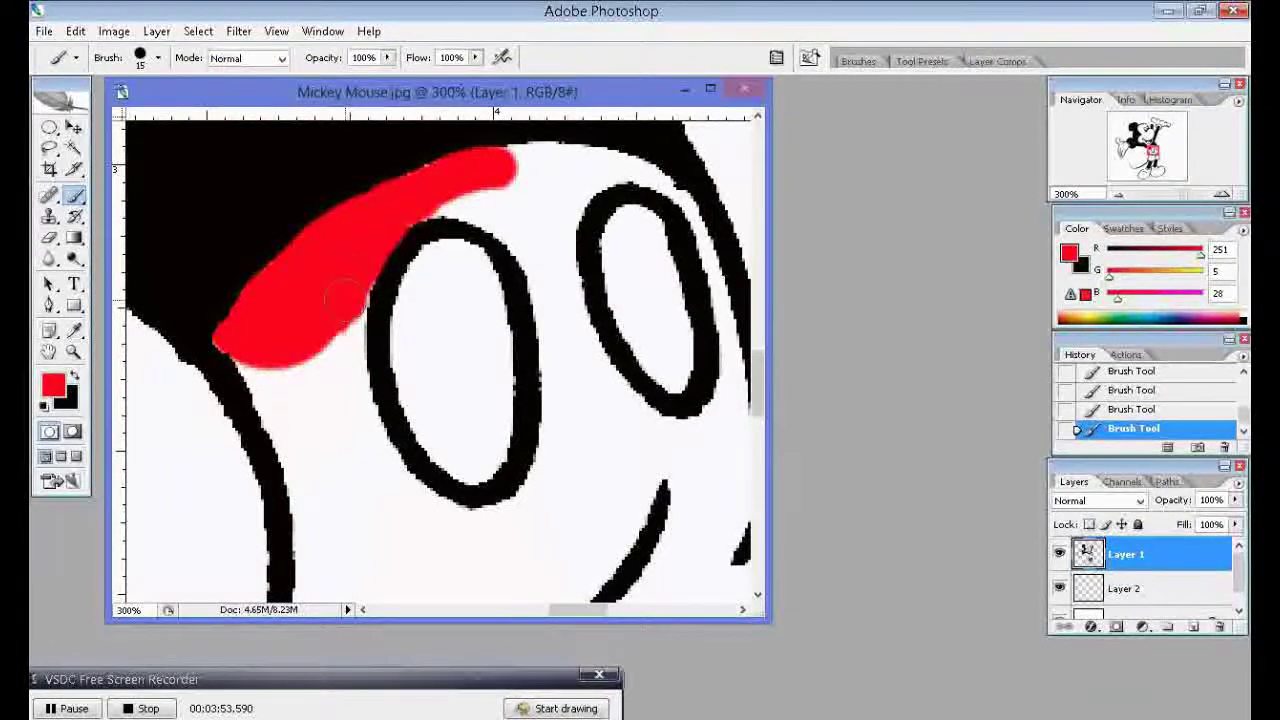
drag(358, 290, 338, 364)
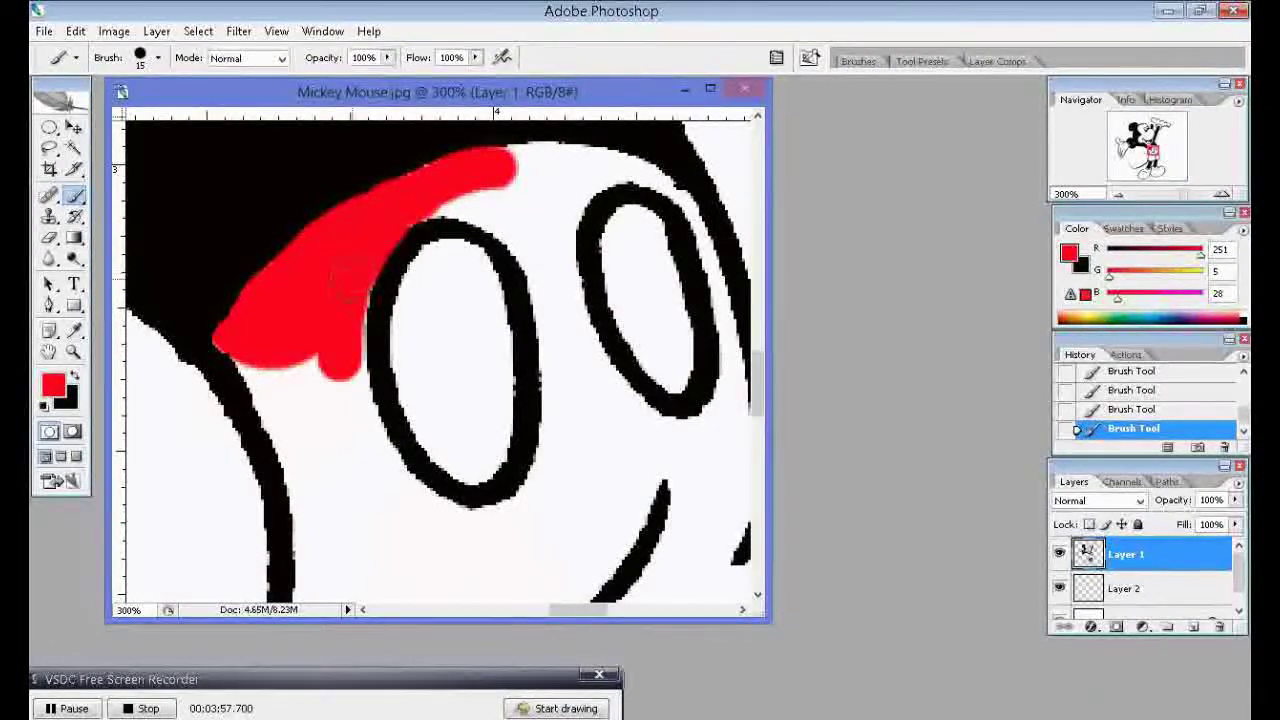
drag(343, 330, 356, 396)
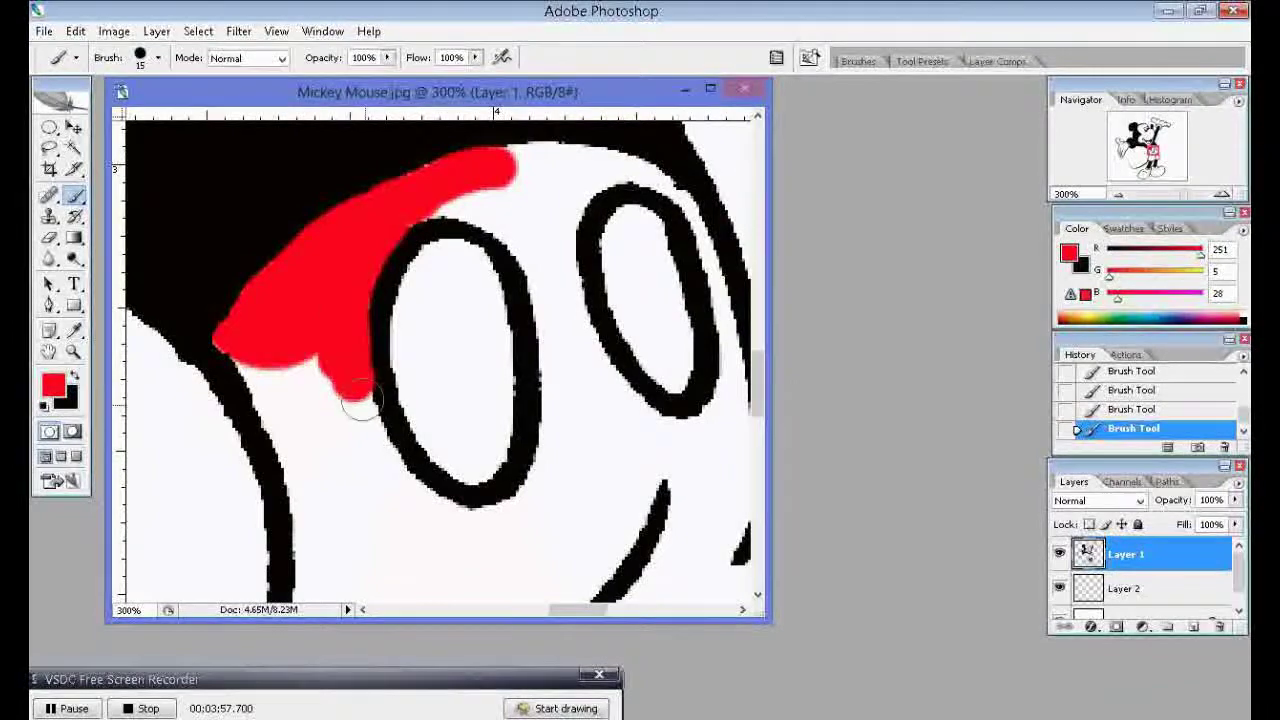
Step: On Layer 2, paint red left of and below the button and widen it near the top
click(1095, 588)
mouse_move(309, 366)
mouse_down()
mouse_move(300, 400)
mouse_move(262, 420)
mouse_move(246, 357)
mouse_up()
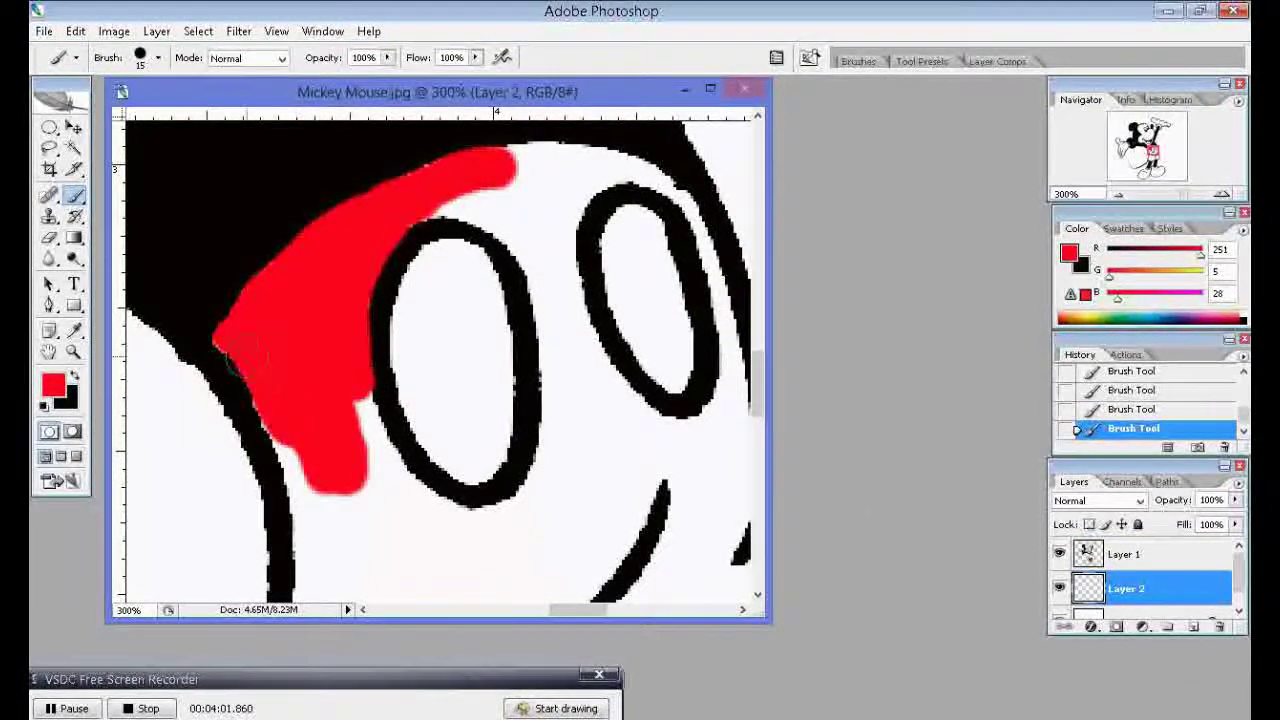
drag(280, 425, 315, 508)
mouse_move(422, 555)
mouse_down()
mouse_move(358, 472)
mouse_move(490, 575)
mouse_move(363, 360)
mouse_up()
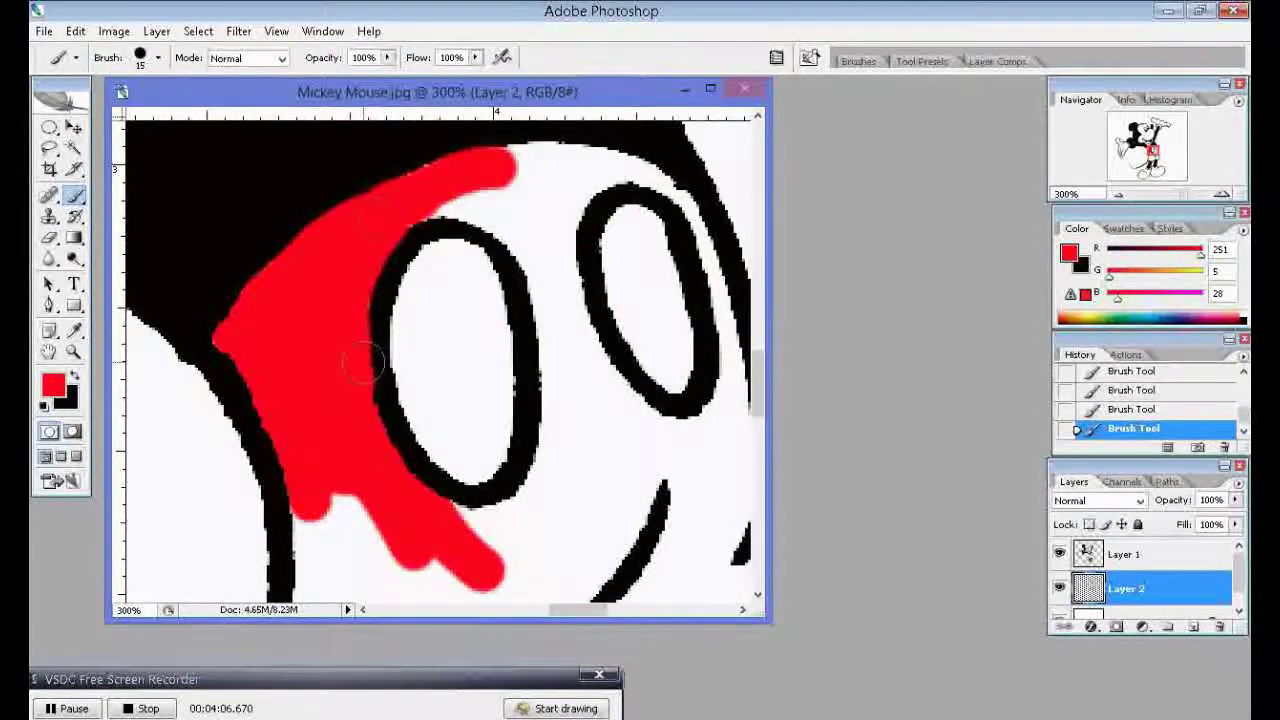
drag(440, 205, 522, 178)
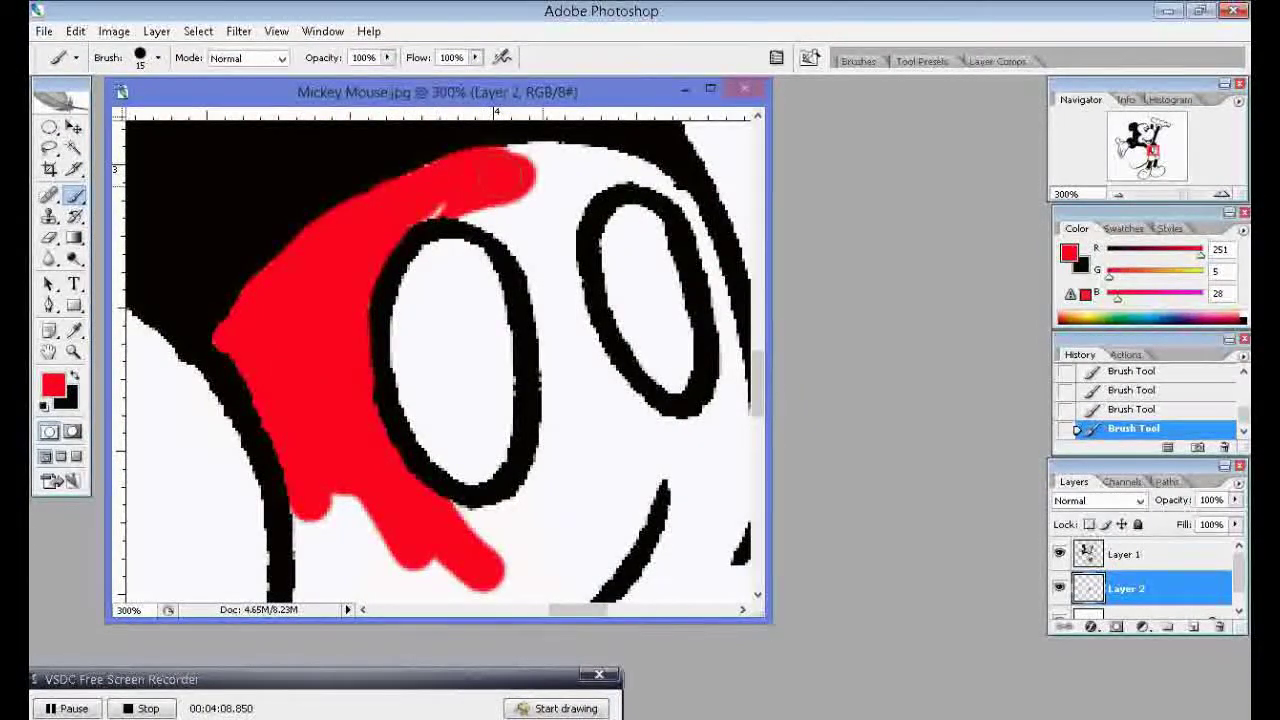
Step: Undo the last stroke and repaint red along the top edge across the shorts
click(1090, 553)
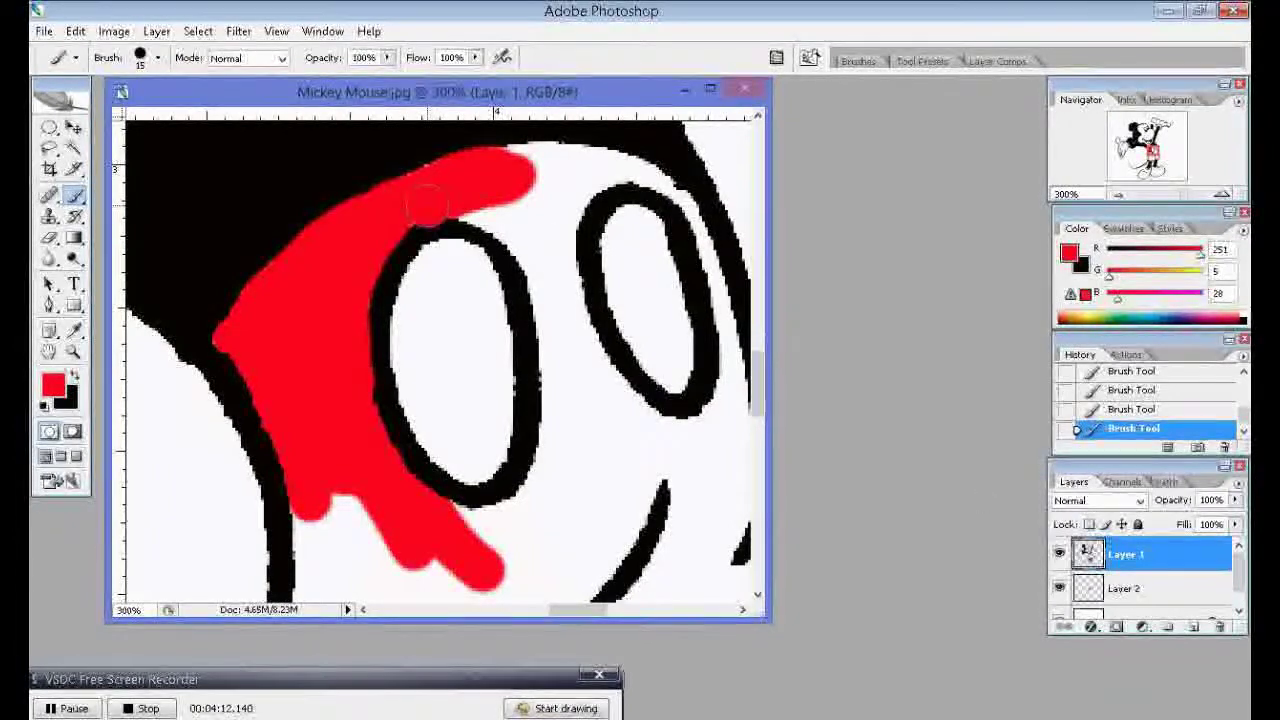
key(ctrl+z)
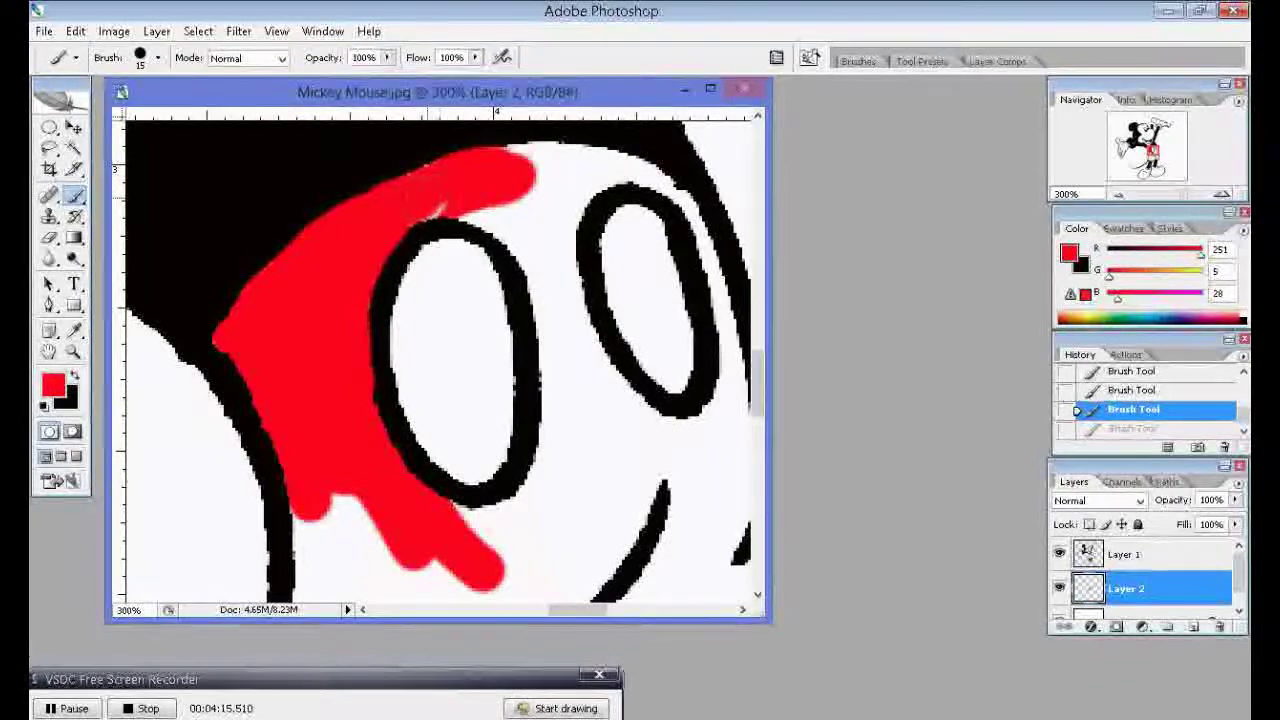
drag(418, 213, 449, 191)
click(1090, 553)
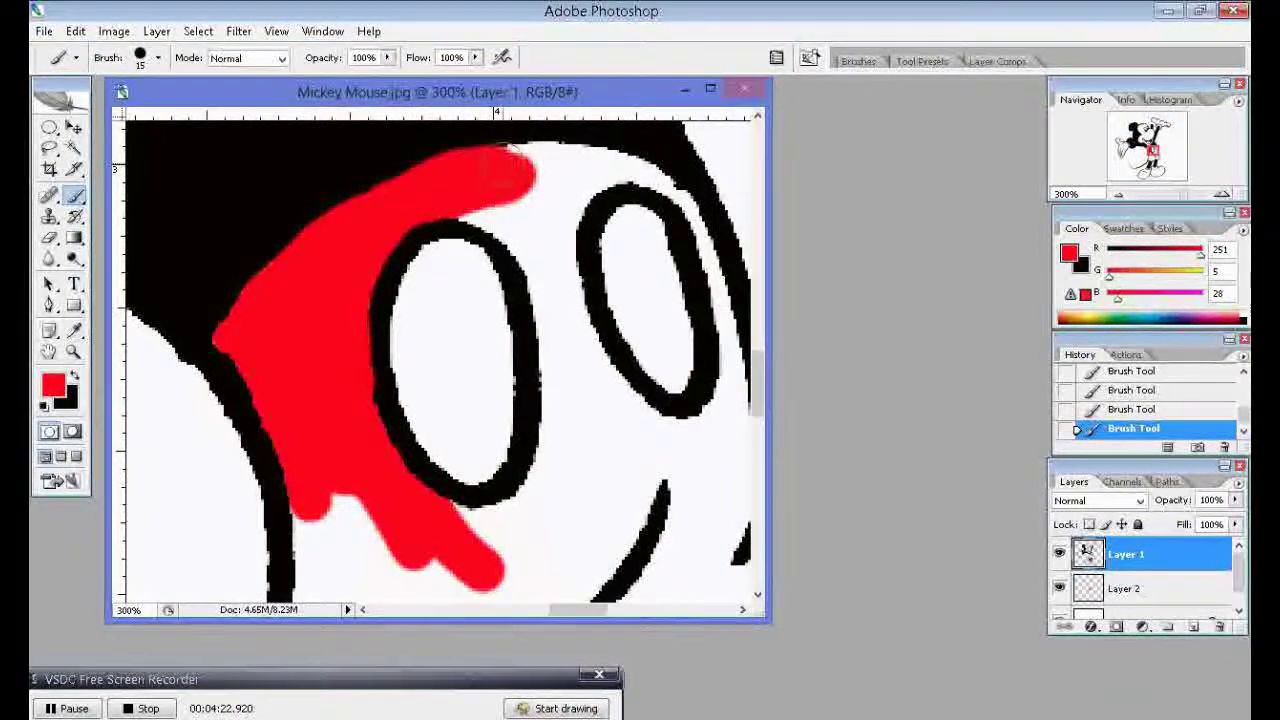
drag(505, 158, 550, 160)
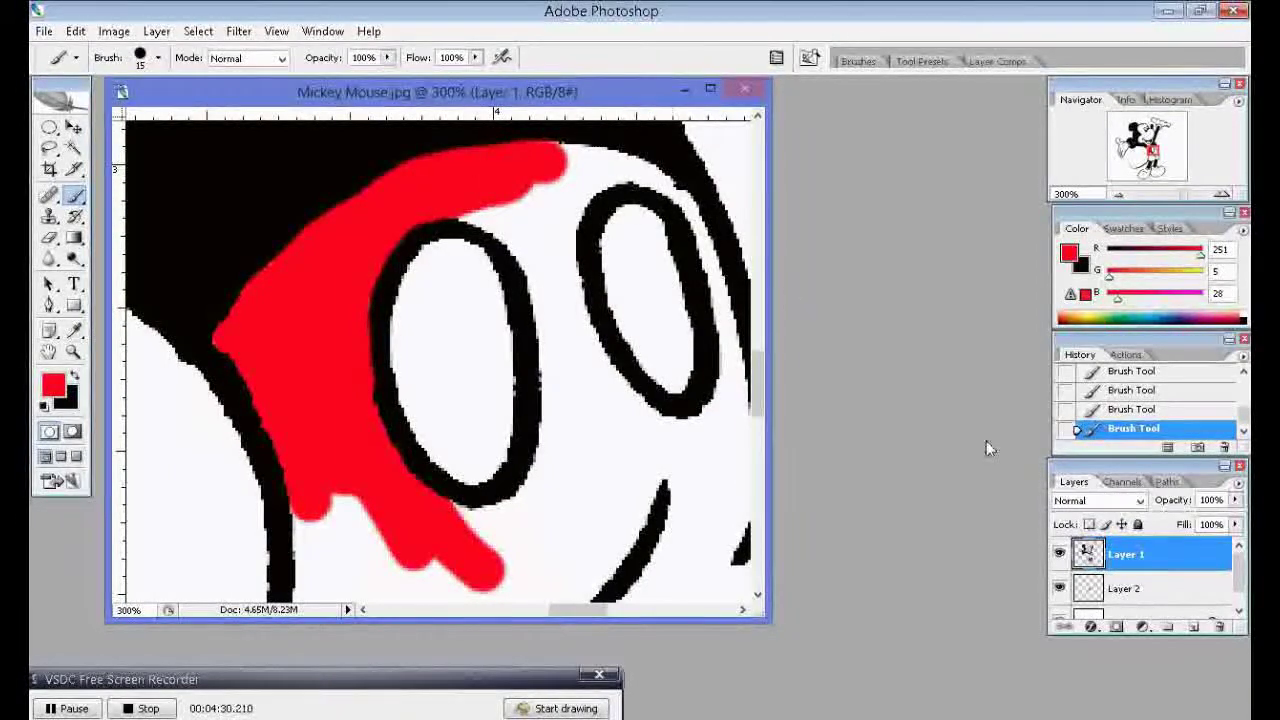
Step: On Layer 2, paint red down beside the left button and bring up brush size options
click(1150, 590)
mouse_move(545, 210)
mouse_down()
mouse_move(555, 240)
mouse_move(530, 195)
mouse_up()
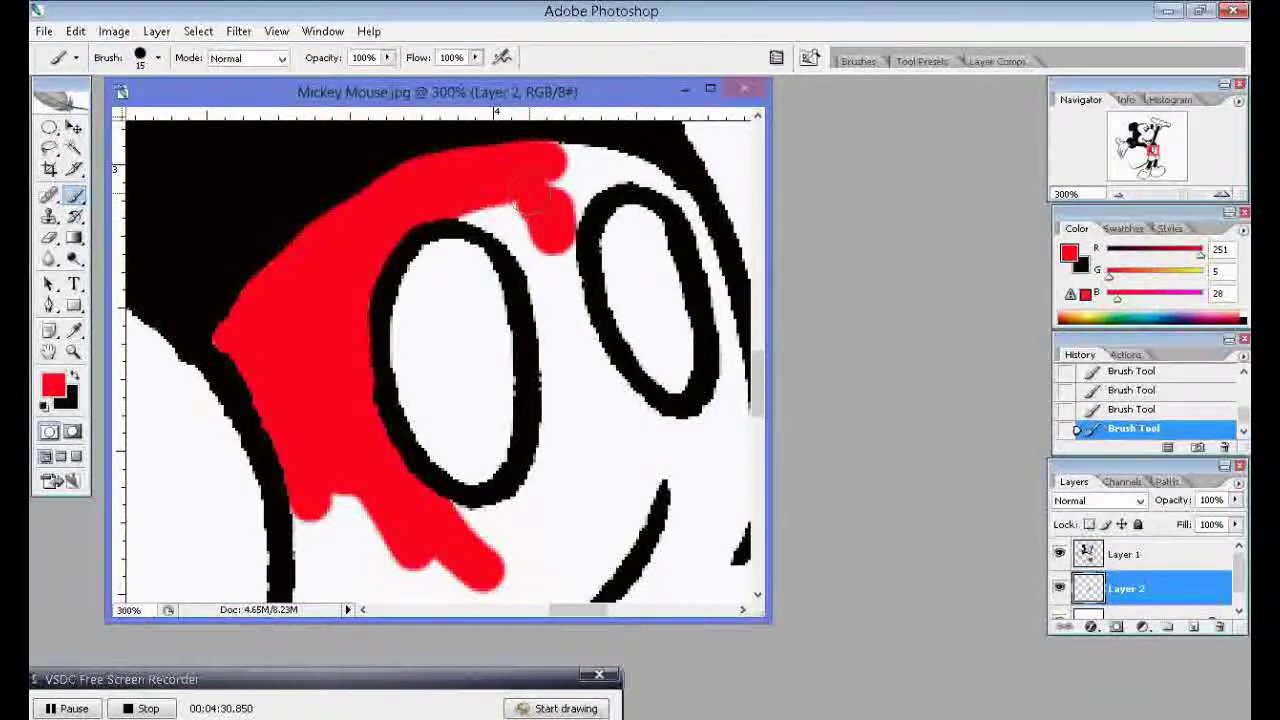
drag(522, 248, 548, 333)
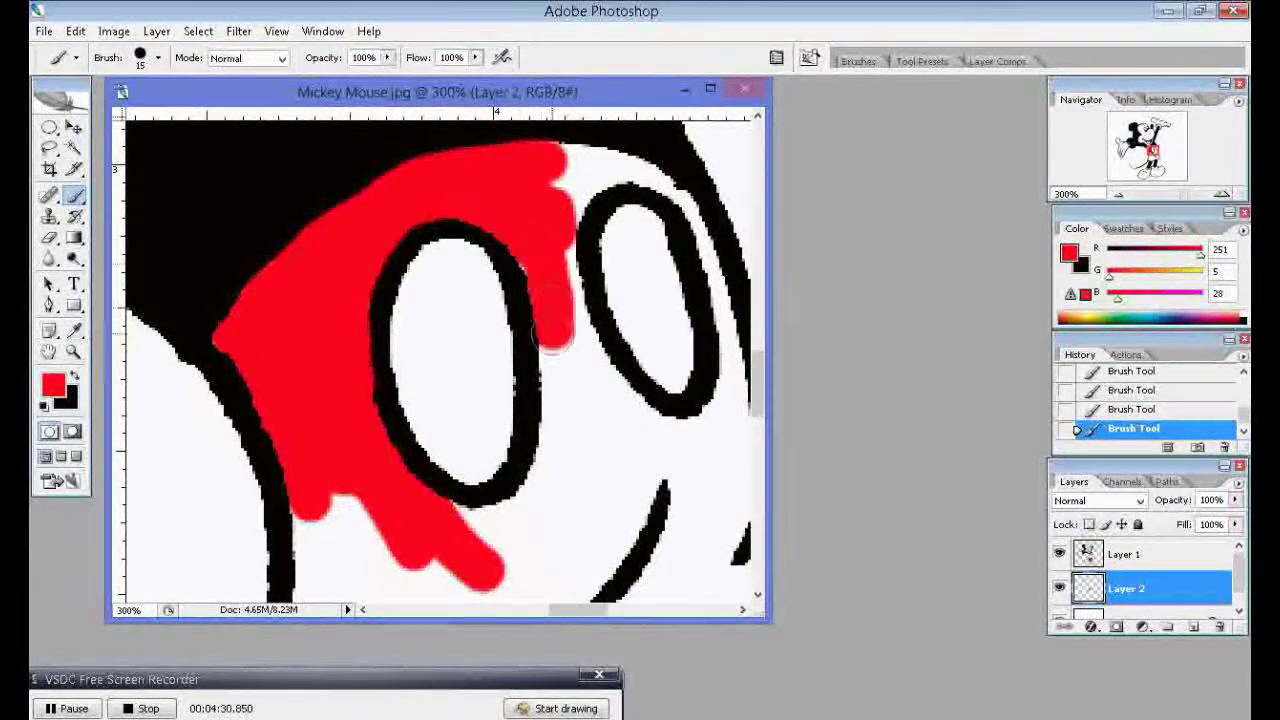
scroll(346, 393, down, 3)
scroll(350, 370, down, 3)
right_click(358, 342)
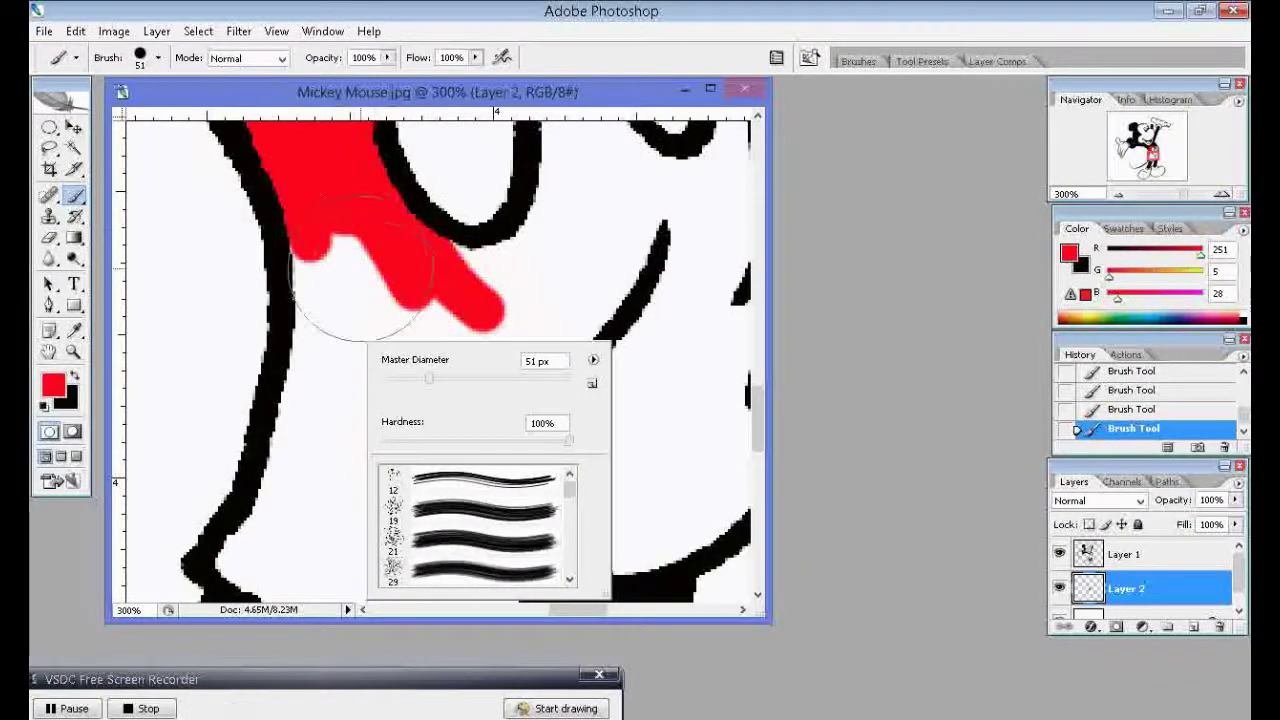
Step: Replace an oversized red stroke with a new red stroke across the shorts
drag(340, 288, 398, 365)
click(398, 365)
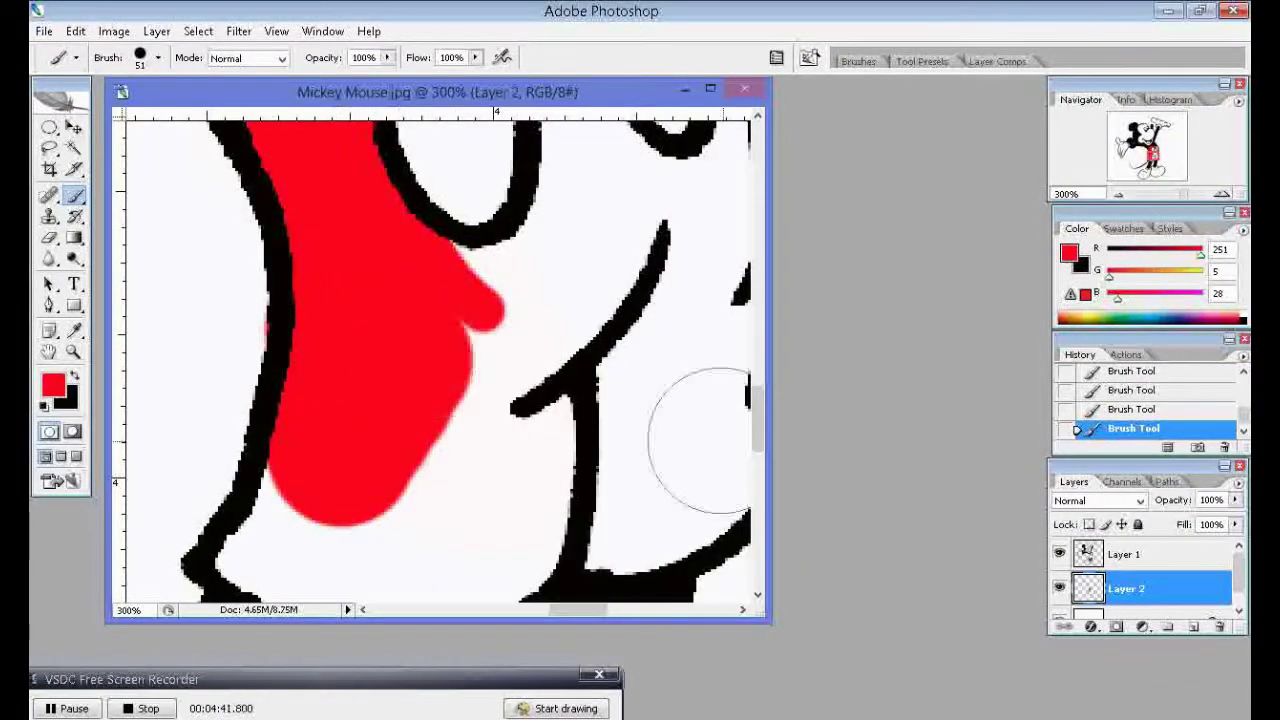
click(1097, 409)
mouse_move(357, 337)
mouse_down()
mouse_move(320, 510)
mouse_move(429, 357)
mouse_move(529, 371)
mouse_up()
Step: Paint the white area along the shorts' left outline red
scroll(529, 343, down, 1)
scroll(437, 397, down, 1)
mouse_move(437, 397)
mouse_down()
mouse_move(329, 429)
mouse_move(314, 457)
mouse_move(300, 429)
mouse_move(283, 433)
mouse_move(429, 423)
mouse_move(386, 454)
mouse_move(565, 340)
mouse_move(505, 425)
mouse_move(434, 400)
mouse_move(457, 371)
mouse_move(597, 337)
mouse_up()
scroll(568, 340, up, 2)
scroll(580, 365, up, 1)
scroll(580, 370, up, 1)
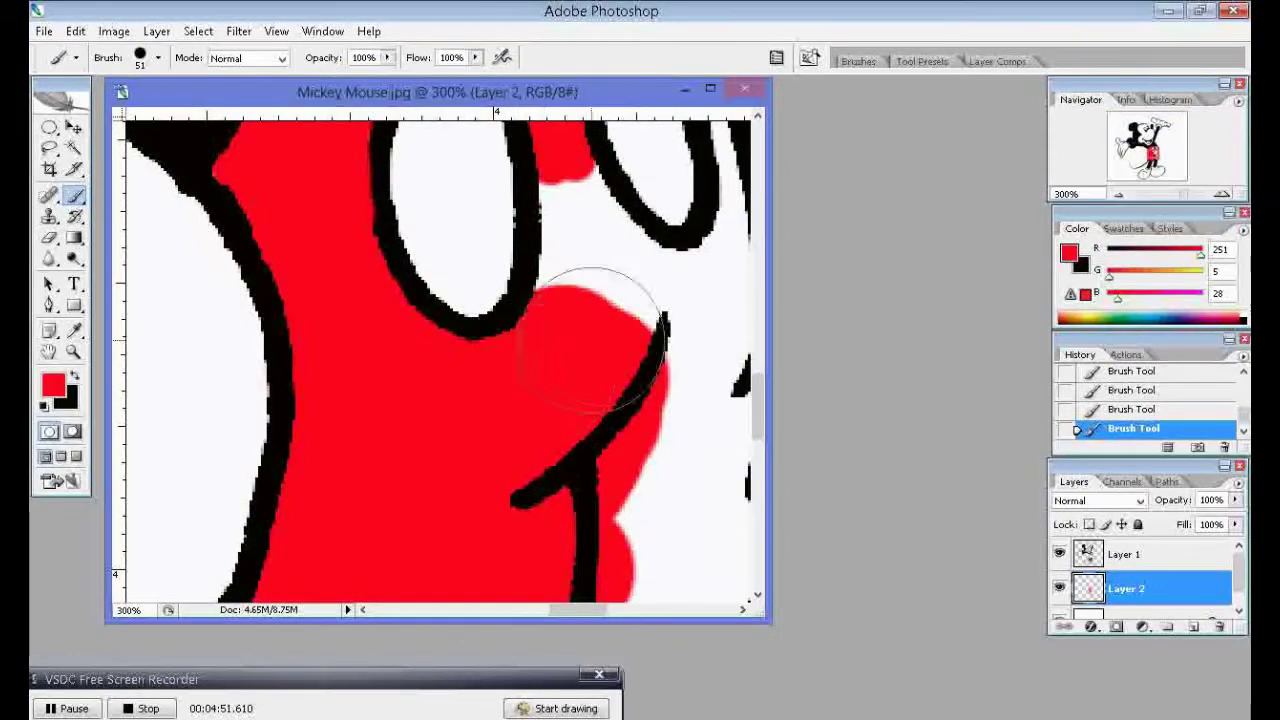
Step: Shrink the brush to 15 px and fill the white gaps along the outline red
right_click(612, 332)
drag(657, 378, 636, 377)
mouse_move(595, 270)
mouse_down()
mouse_move(560, 182)
mouse_move(535, 295)
mouse_up()
drag(568, 162, 608, 272)
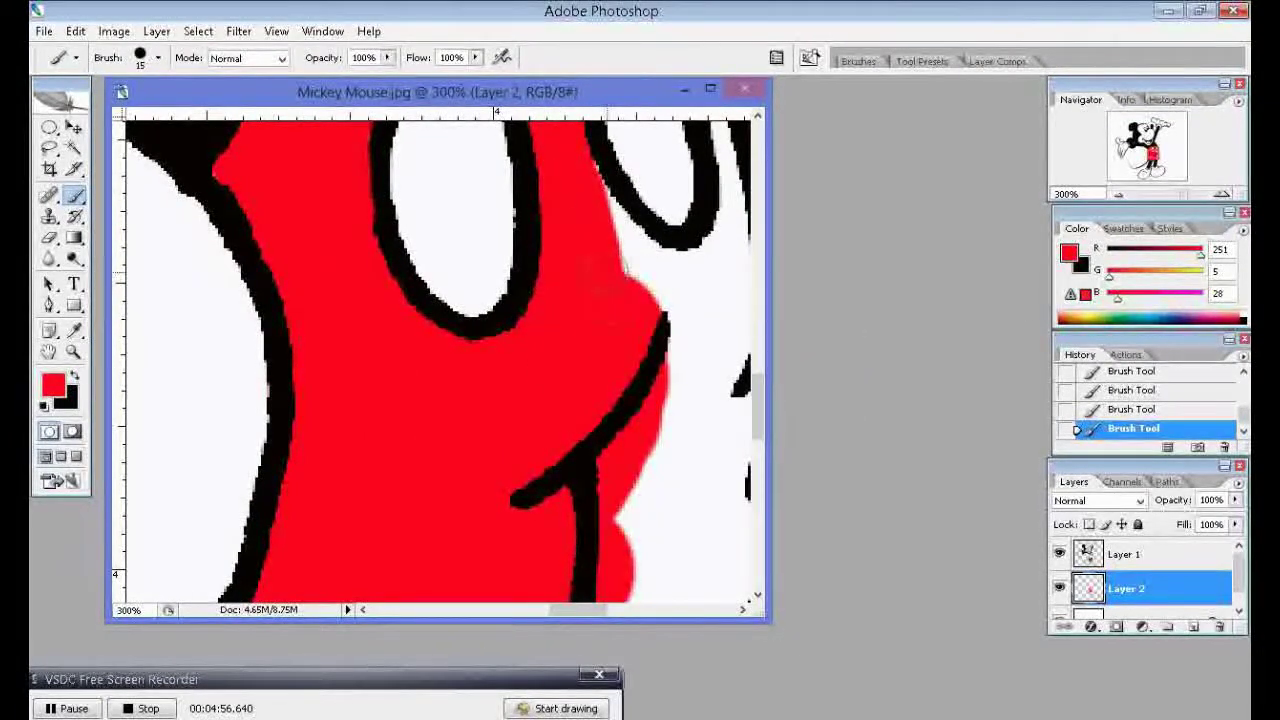
drag(570, 170, 690, 280)
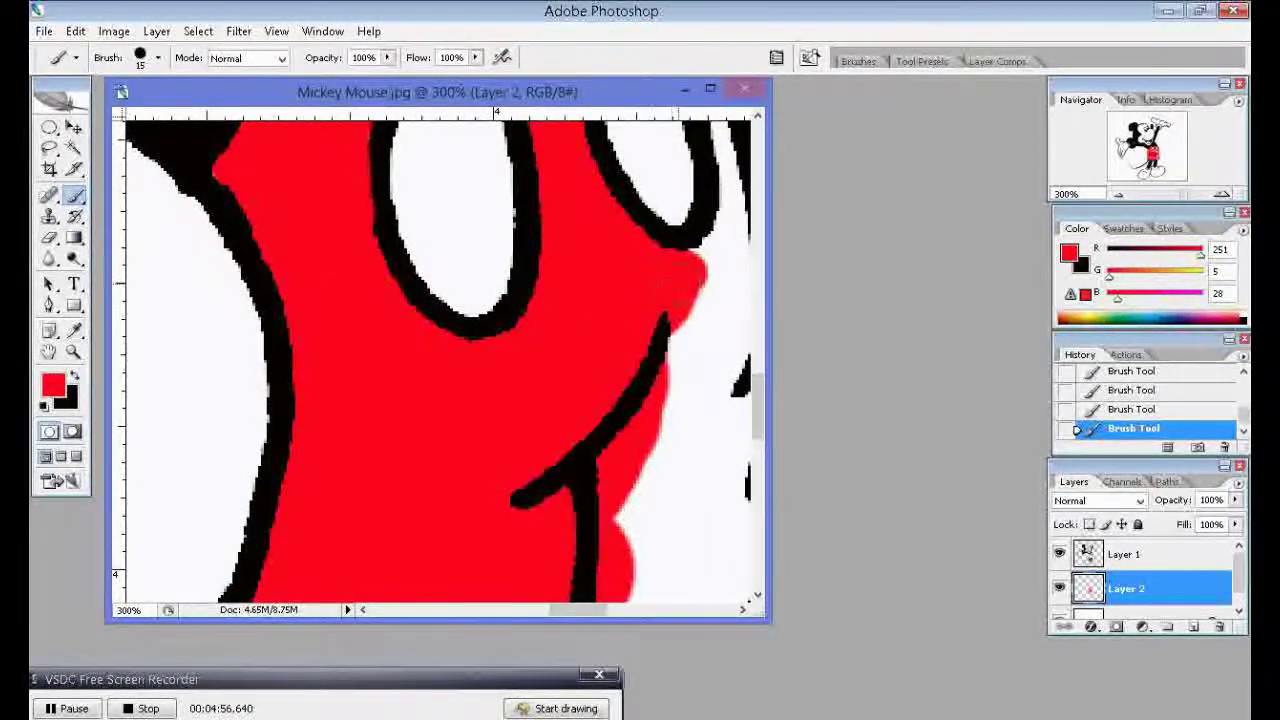
Step: Paint the remaining white gap along the right outline red
scroll(645, 330, down, 3)
scroll(620, 440, down, 2)
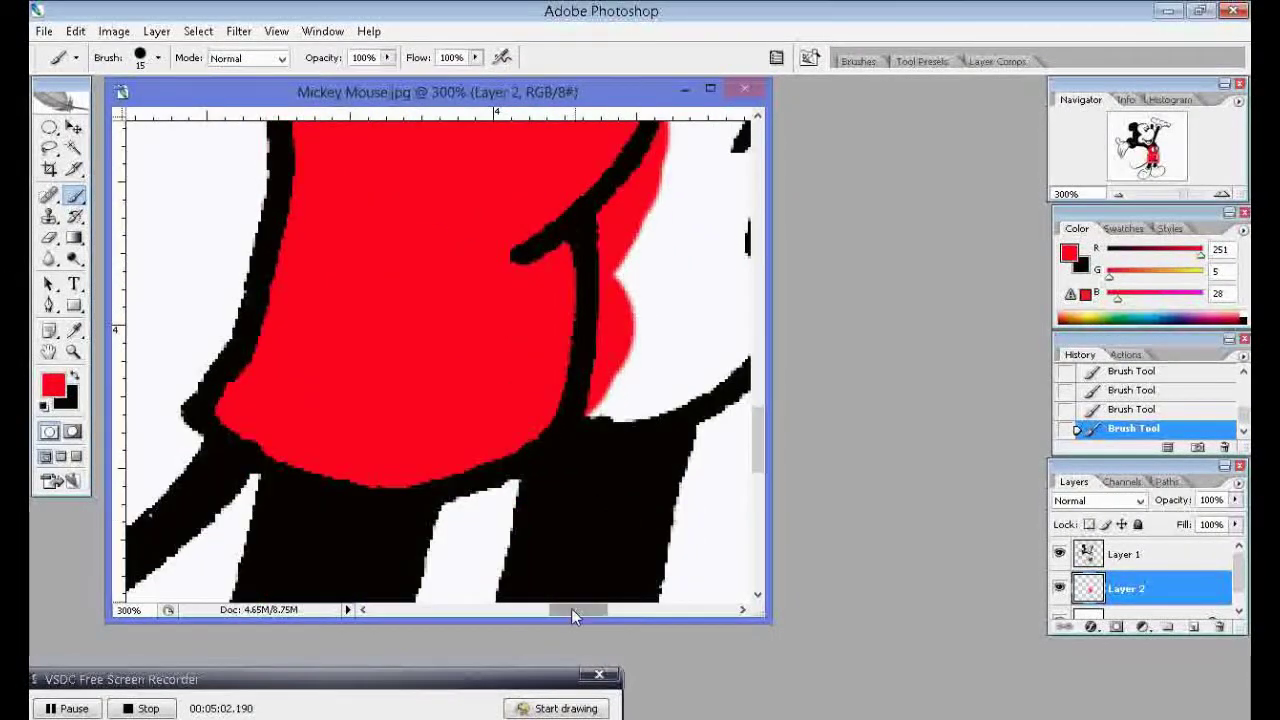
drag(575, 615, 598, 615)
mouse_move(430, 215)
mouse_down()
mouse_move(365, 422)
mouse_move(455, 290)
mouse_move(408, 423)
mouse_move(462, 378)
mouse_up()
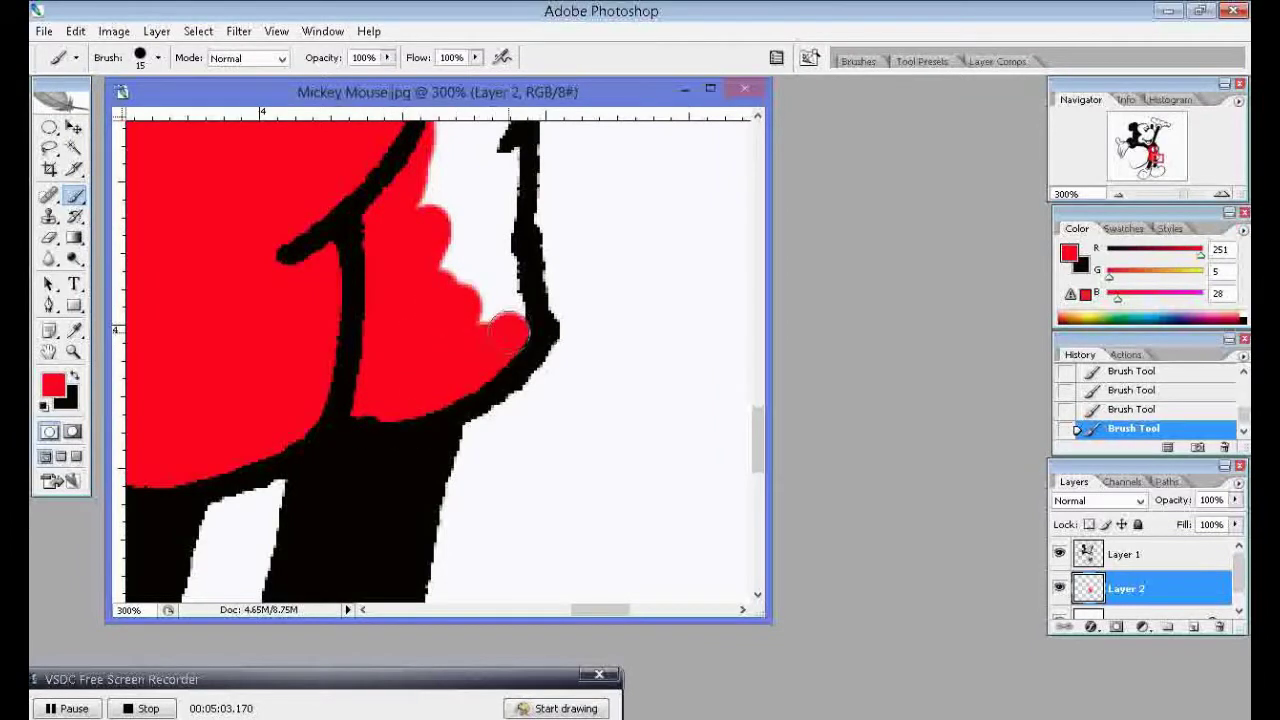
scroll(510, 323, up, 2)
scroll(480, 317, up, 1)
mouse_move(480, 317)
mouse_down()
mouse_move(465, 485)
mouse_move(430, 370)
mouse_up()
mouse_move(450, 579)
mouse_down()
mouse_move(493, 500)
mouse_move(505, 410)
mouse_move(503, 503)
mouse_move(505, 300)
mouse_move(470, 290)
mouse_move(455, 340)
mouse_move(502, 258)
mouse_up()
Step: Fill the white above and beside the right button red, then zoom out via Navigator
scroll(505, 460, up, 1)
scroll(453, 330, up, 1)
scroll(490, 235, up, 2)
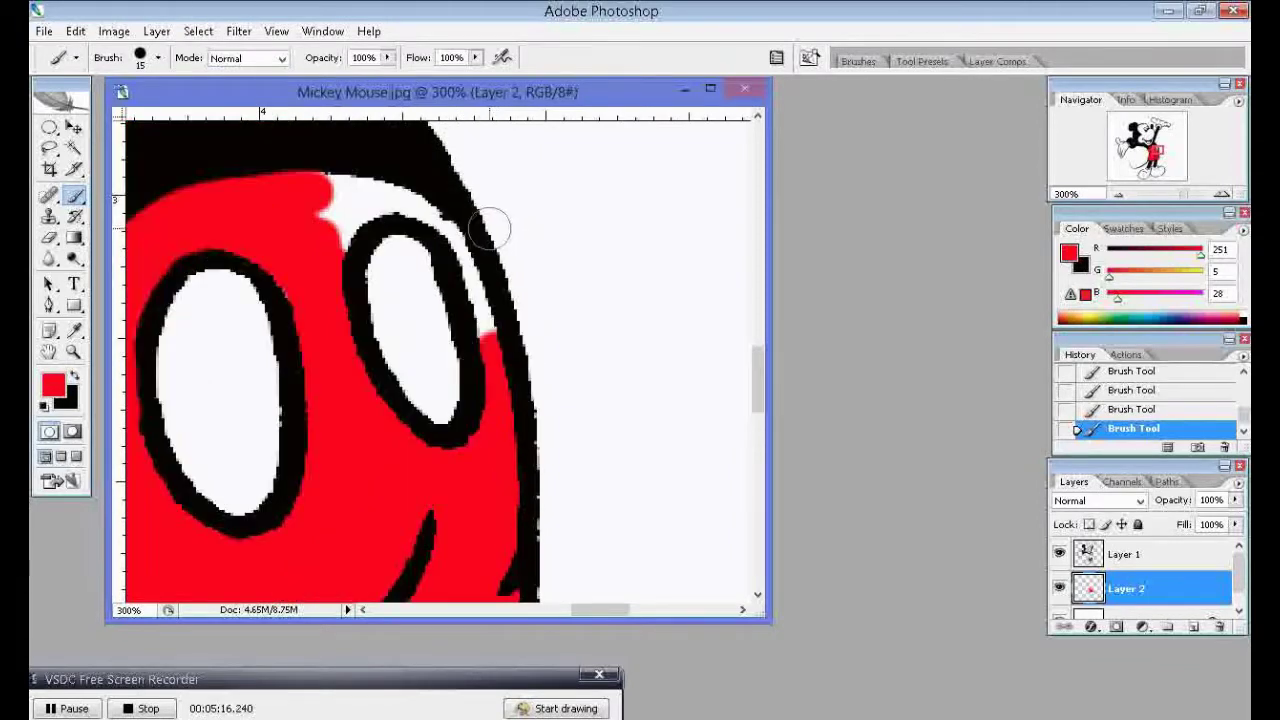
drag(410, 200, 336, 180)
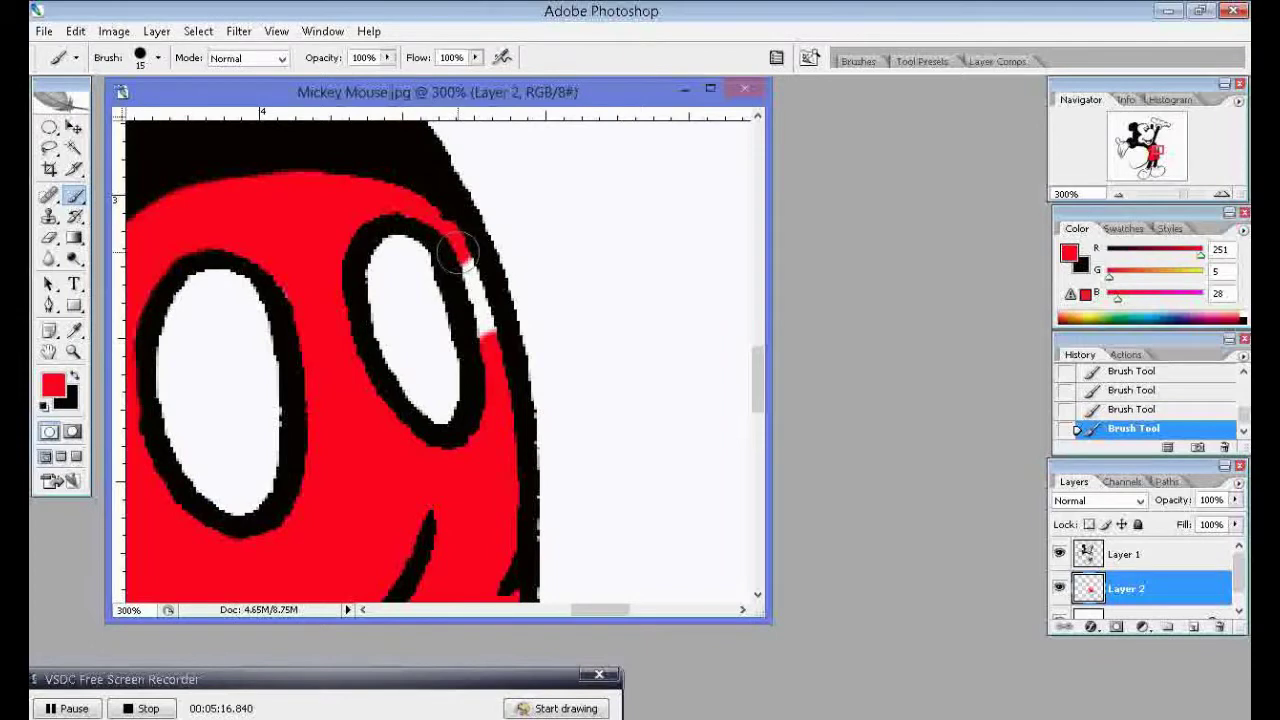
drag(463, 266, 478, 372)
scroll(548, 357, down, 1)
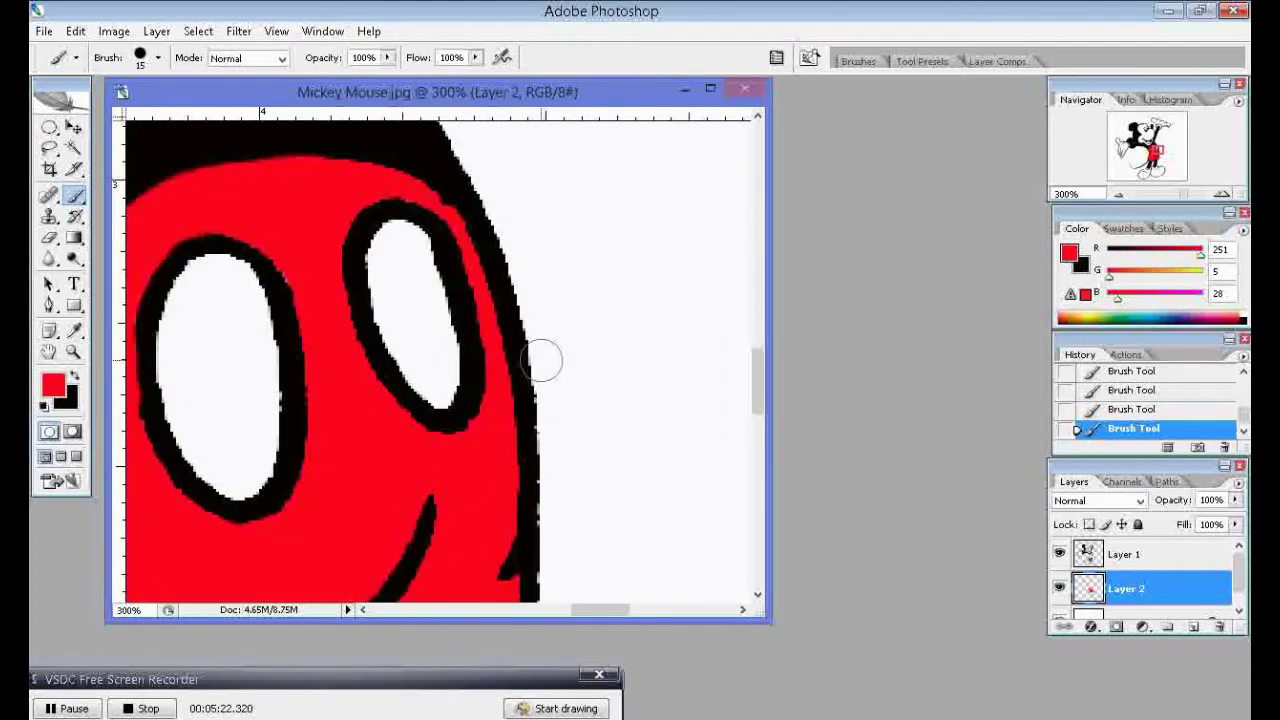
scroll(512, 325, down, 1)
scroll(512, 325, down, 2)
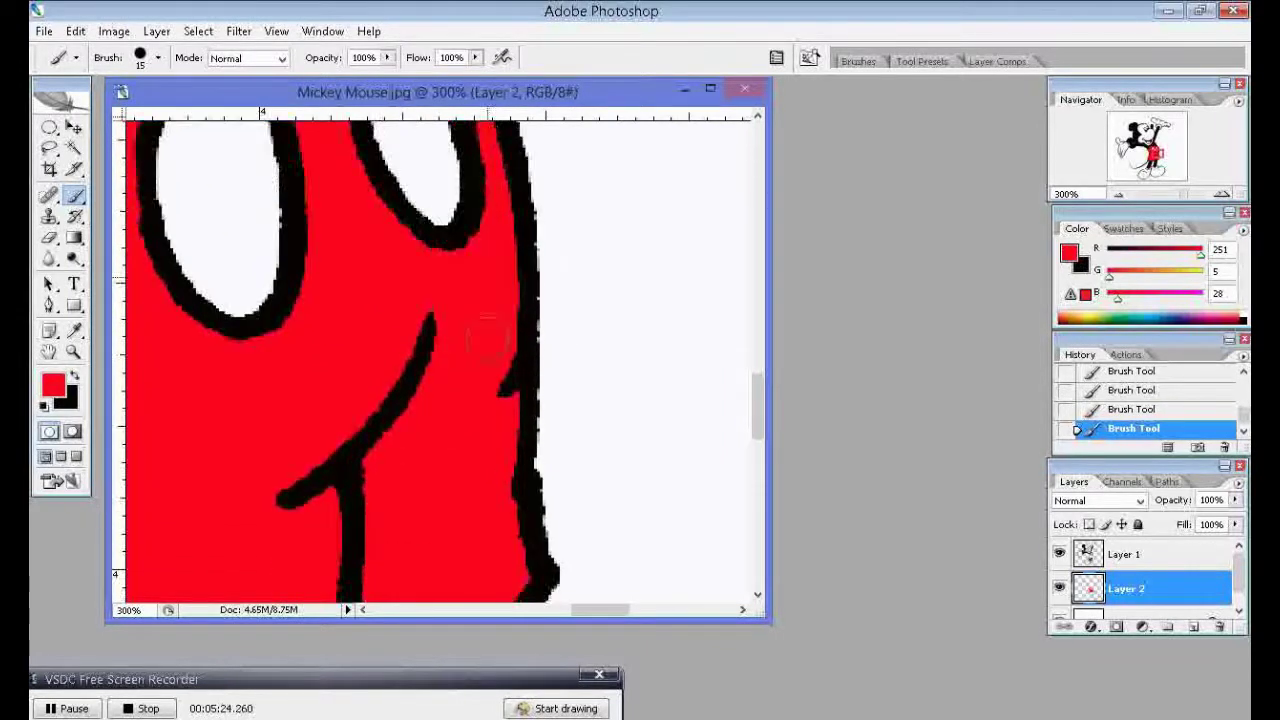
drag(1187, 205, 1165, 202)
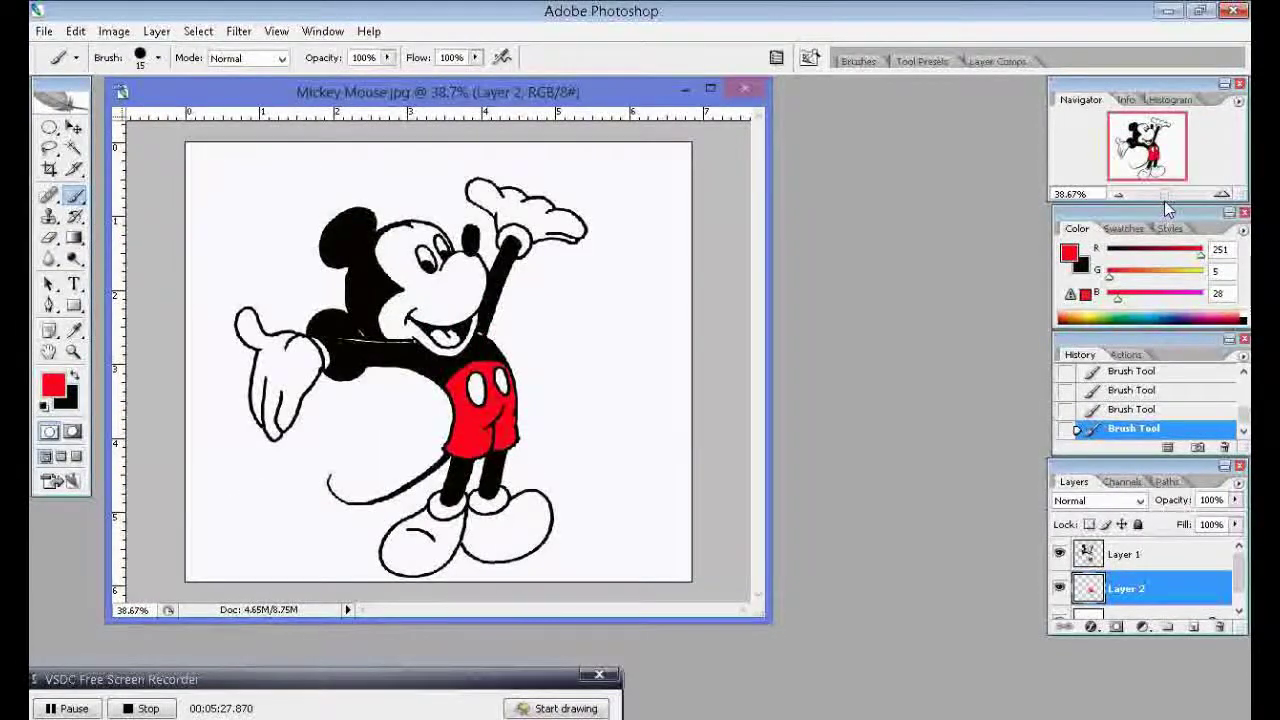
Step: Magic Wand-select the insides of both shoes on Layer 1
drag(1168, 205, 1182, 203)
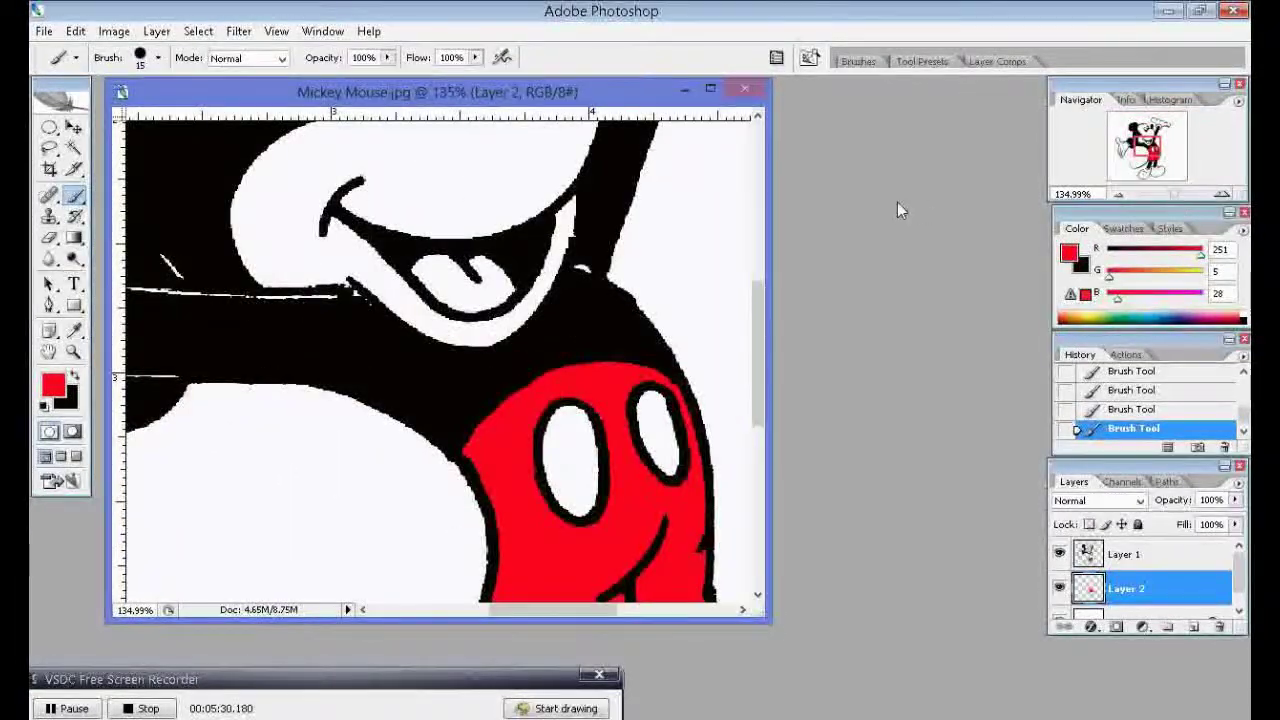
scroll(606, 382, down, 3)
scroll(606, 382, down, 3)
scroll(606, 382, down, 3)
scroll(530, 352, down, 1)
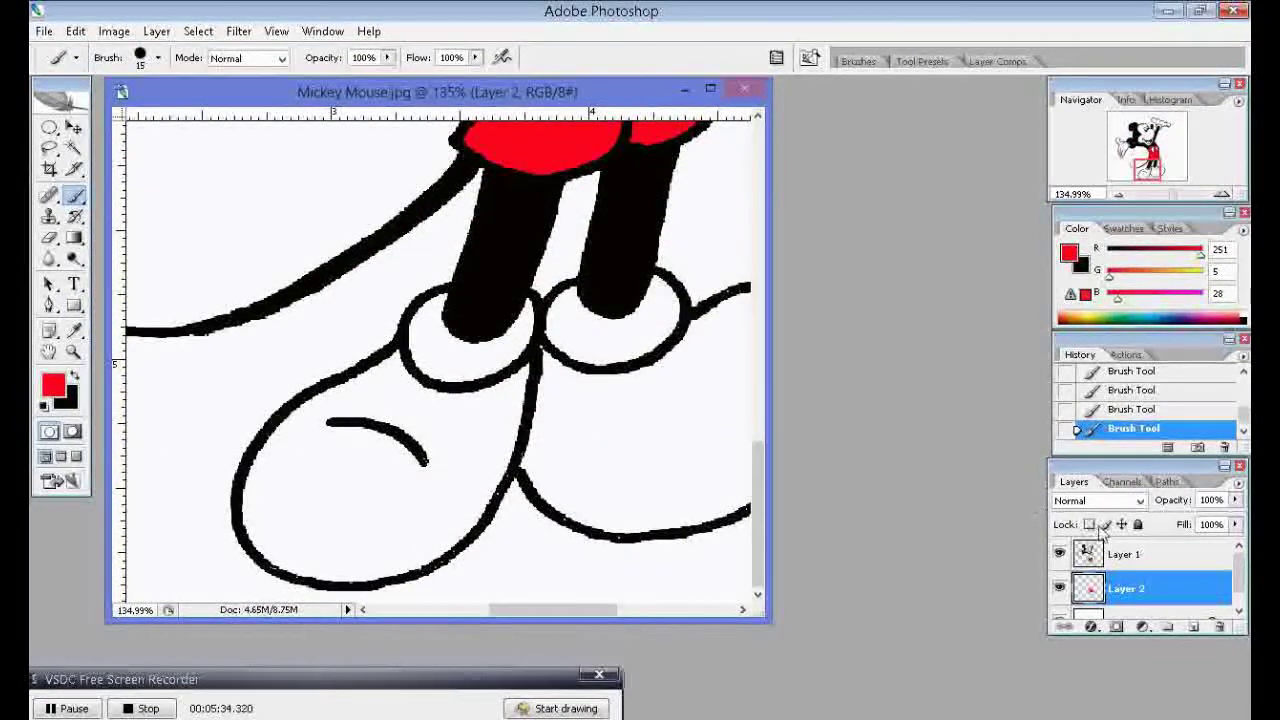
click(1125, 554)
click(73, 148)
click(352, 480)
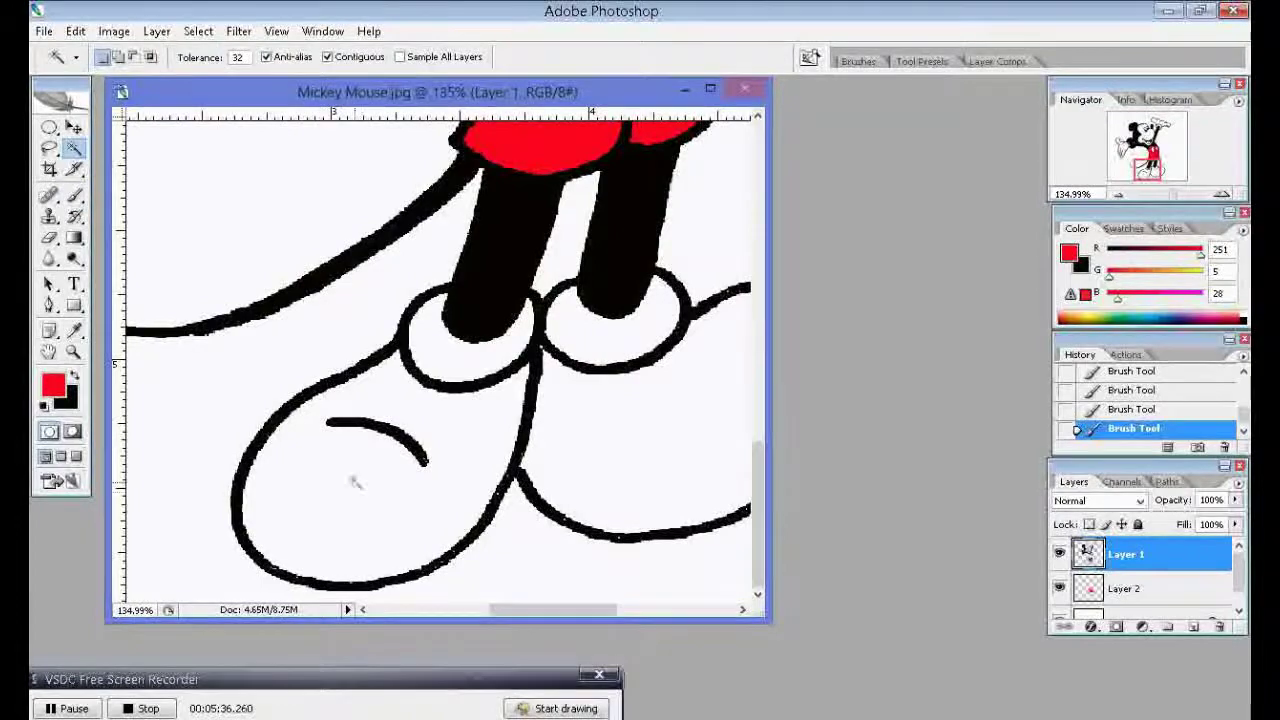
click(612, 450)
click(601, 366)
click(443, 357)
Step: Set the foreground colour to orange fd9127 (R 253, G 145, B 39)
click(53, 390)
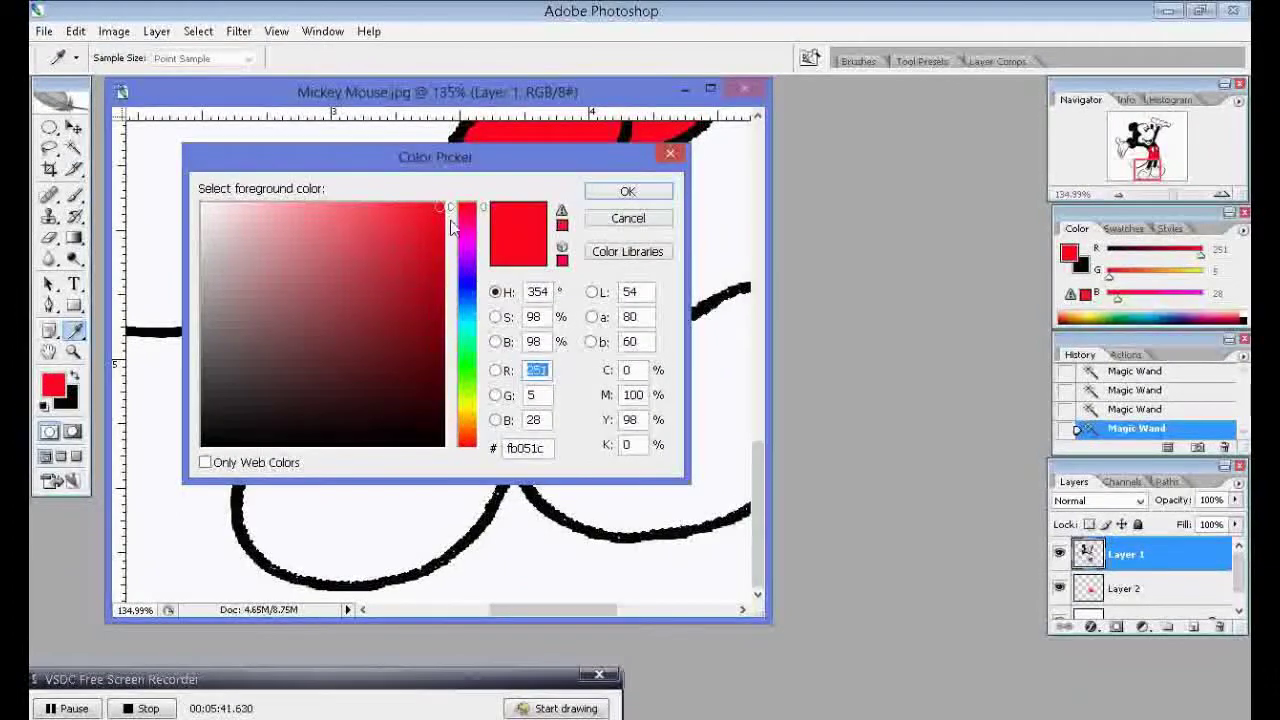
click(467, 438)
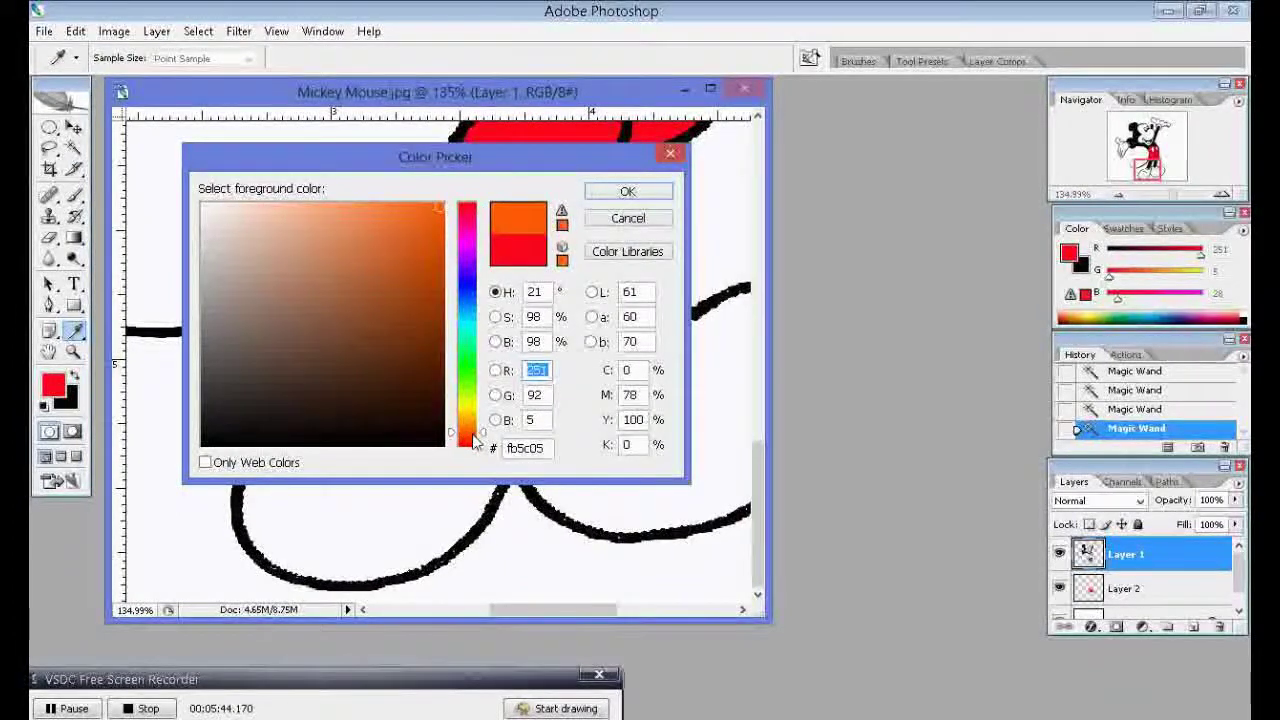
click(467, 427)
mouse_move(402, 235)
mouse_down()
mouse_move(376, 224)
mouse_move(408, 213)
mouse_up()
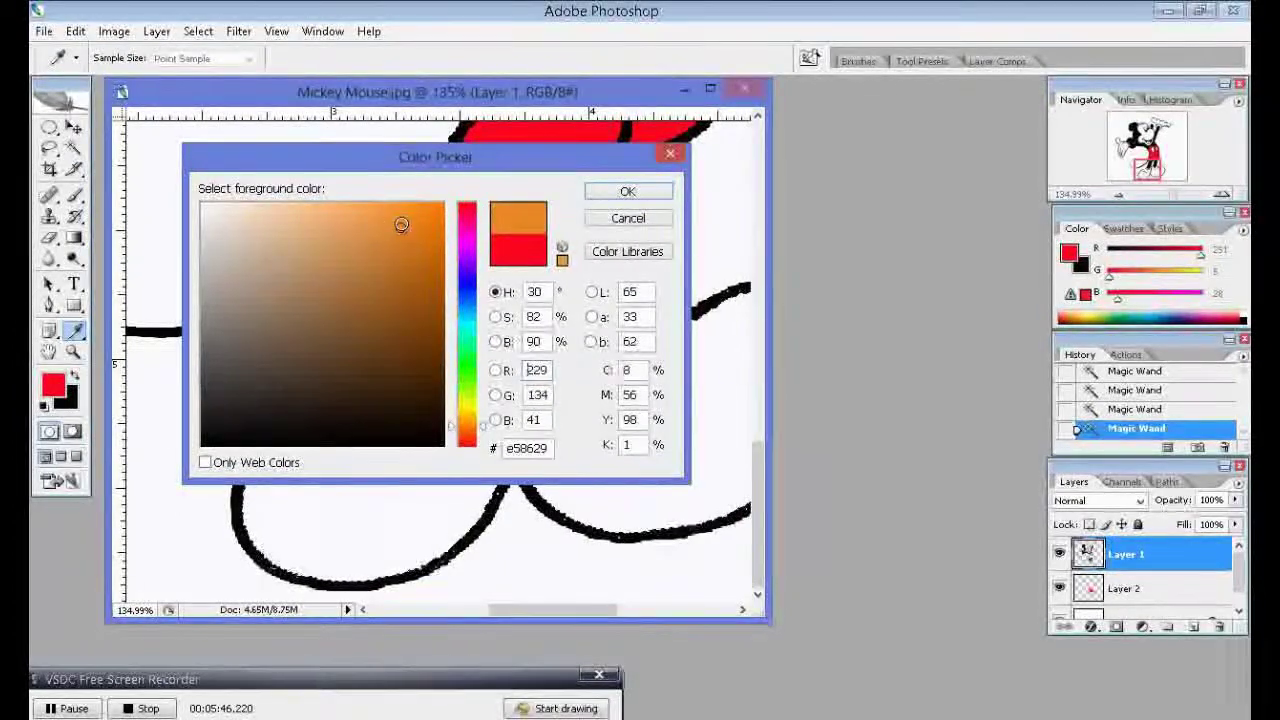
click(627, 191)
click(74, 195)
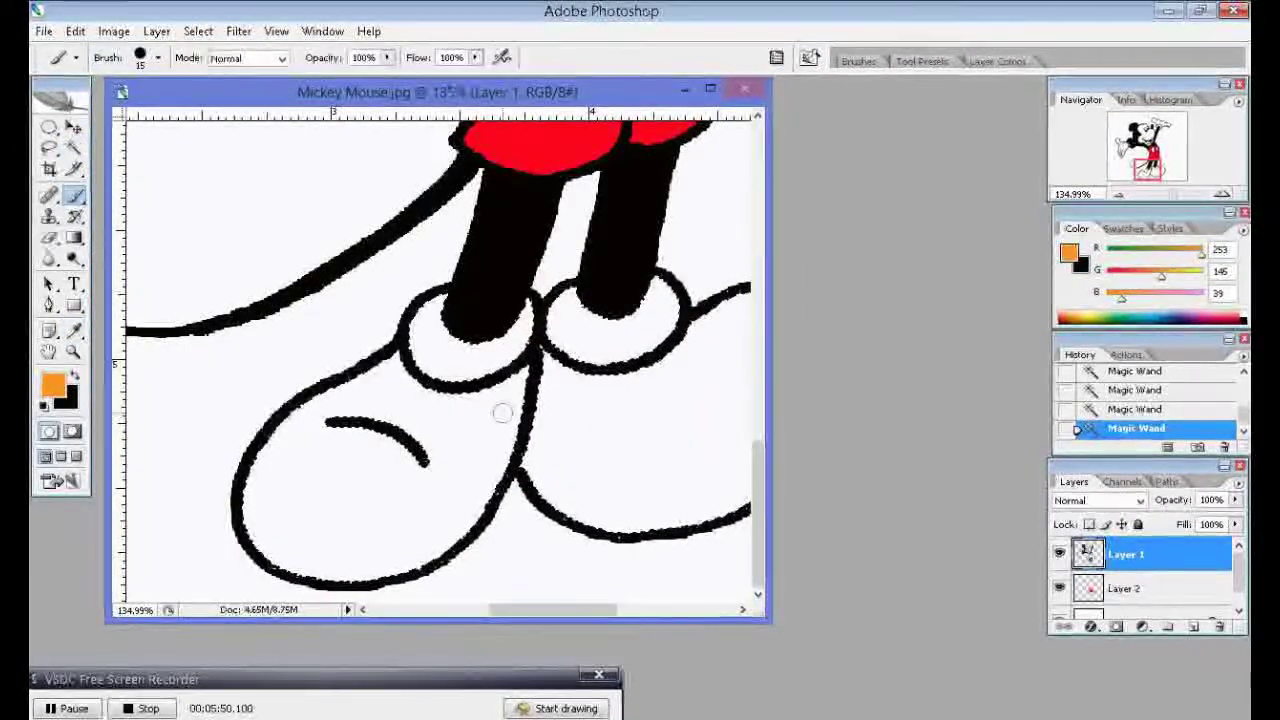
Step: On Layer 2, raise the brush to 56 px and paint both shoes orange
click(1125, 588)
right_click(405, 481)
drag(434, 500, 486, 500)
drag(428, 320, 355, 490)
mouse_move(422, 310)
mouse_down()
mouse_move(257, 529)
mouse_move(330, 480)
mouse_move(314, 571)
mouse_move(457, 486)
mouse_move(414, 529)
mouse_move(429, 366)
mouse_move(575, 405)
mouse_move(652, 320)
mouse_move(720, 400)
mouse_move(670, 490)
mouse_up()
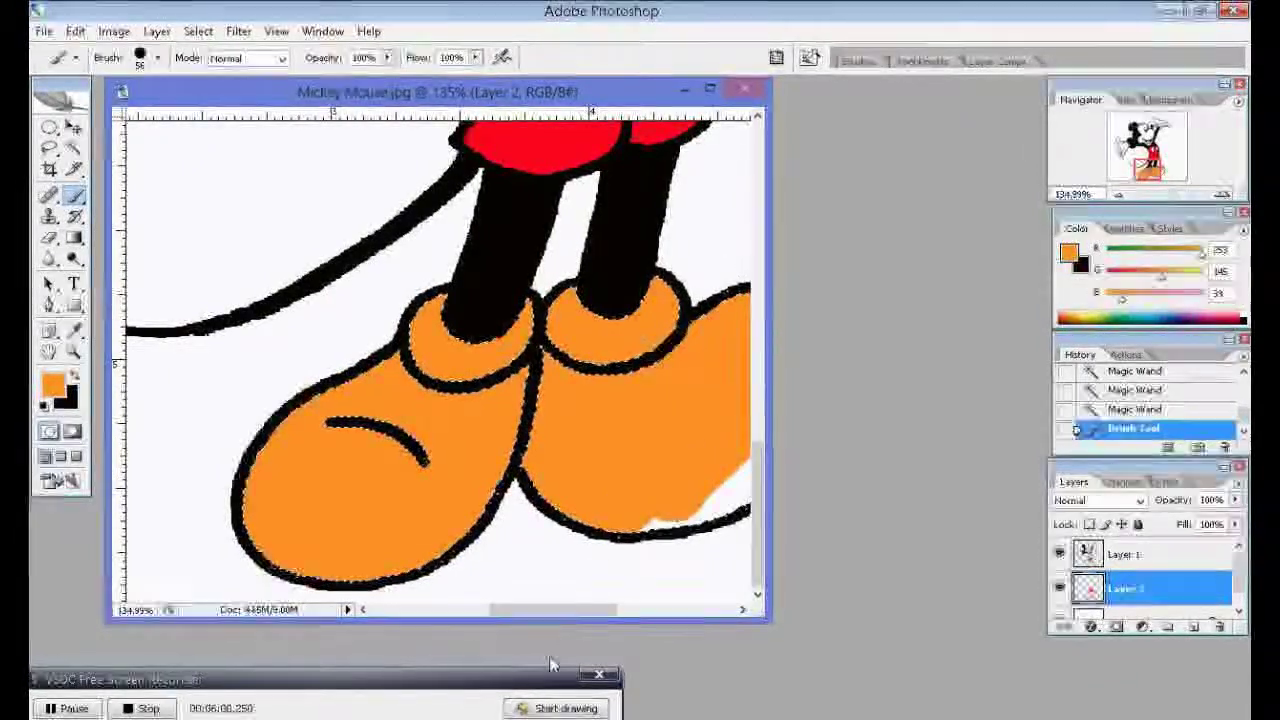
drag(579, 610, 597, 610)
drag(568, 515, 657, 514)
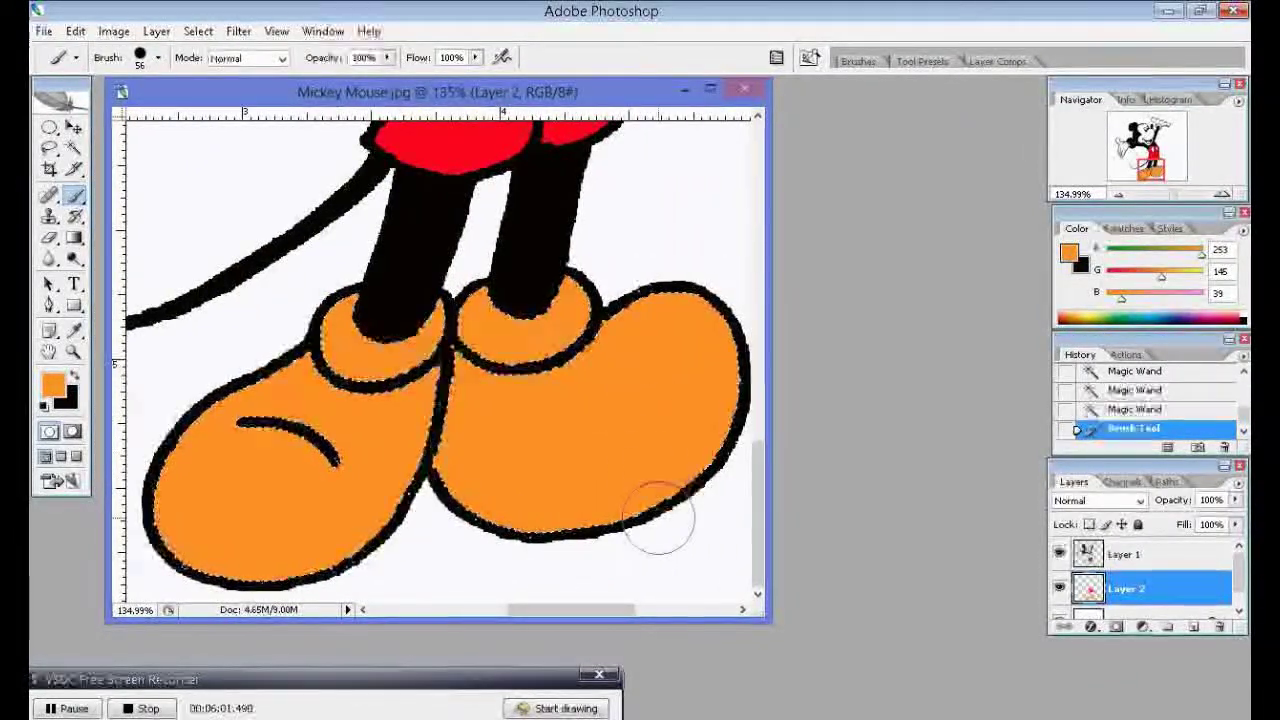
Step: Clear the shoe selection and touch up the orange on Layer 2
key(w)
click(263, 491)
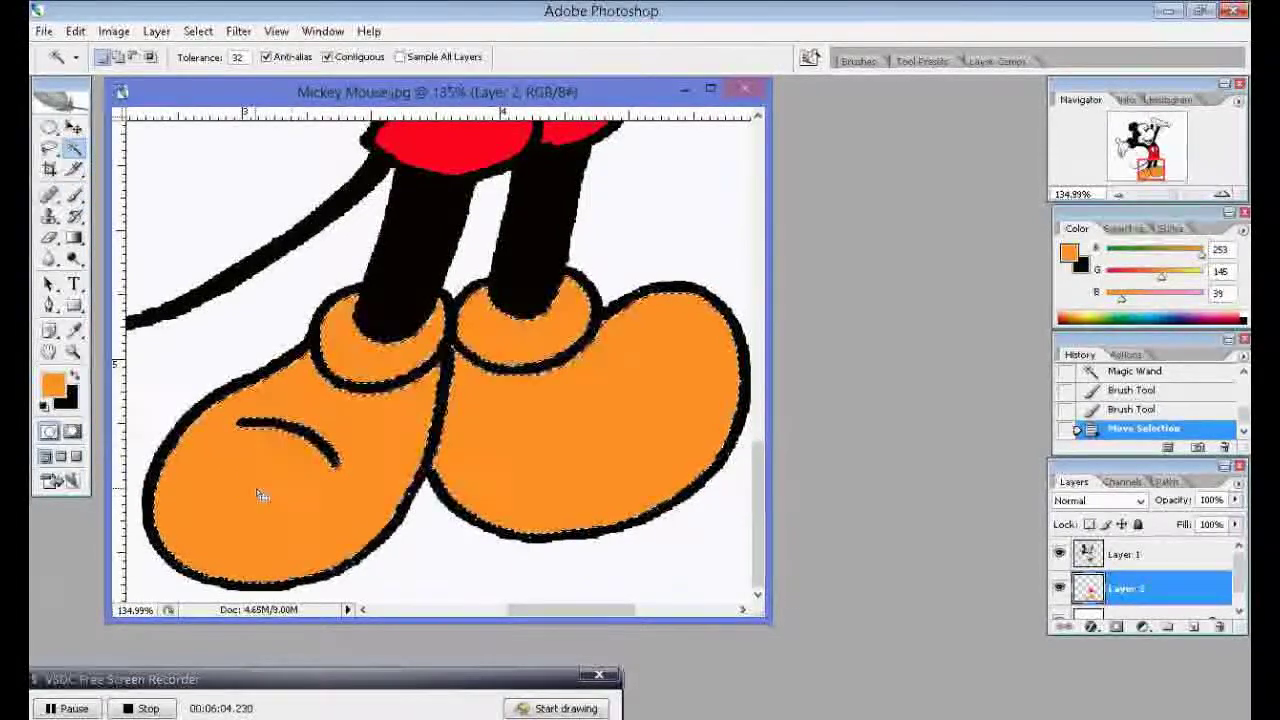
click(1105, 556)
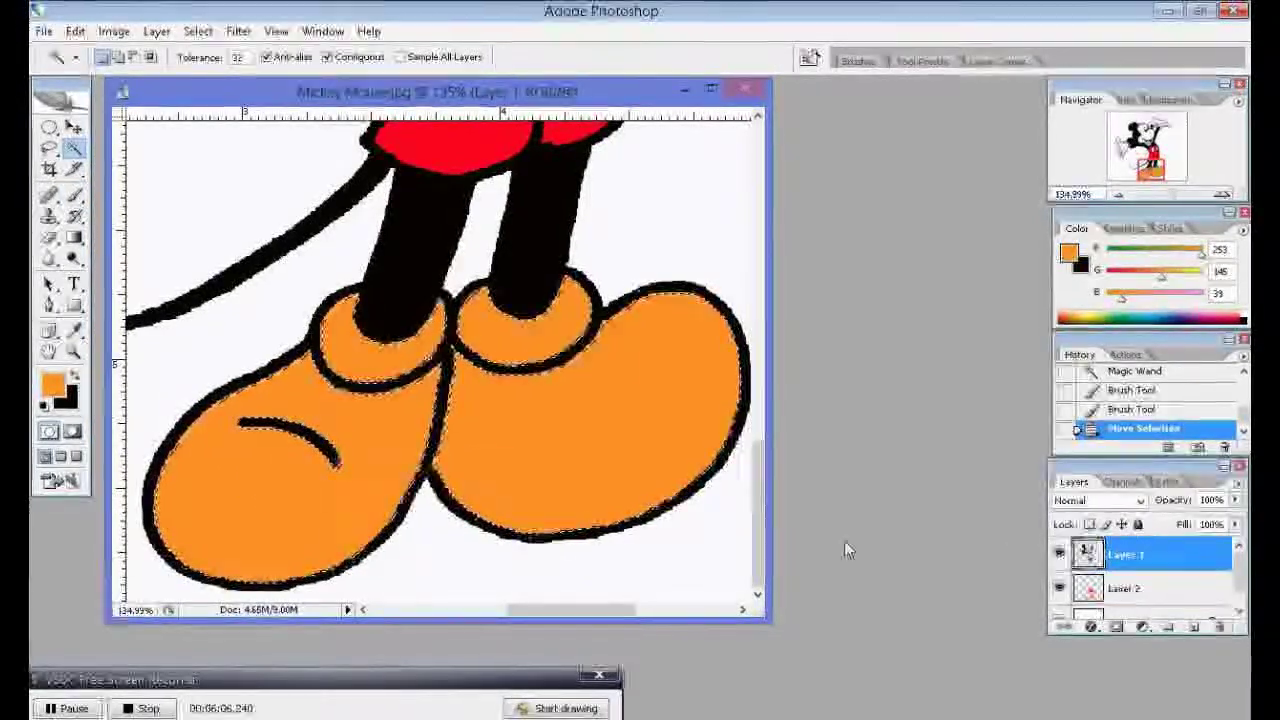
click(424, 468)
key(ctrl+d)
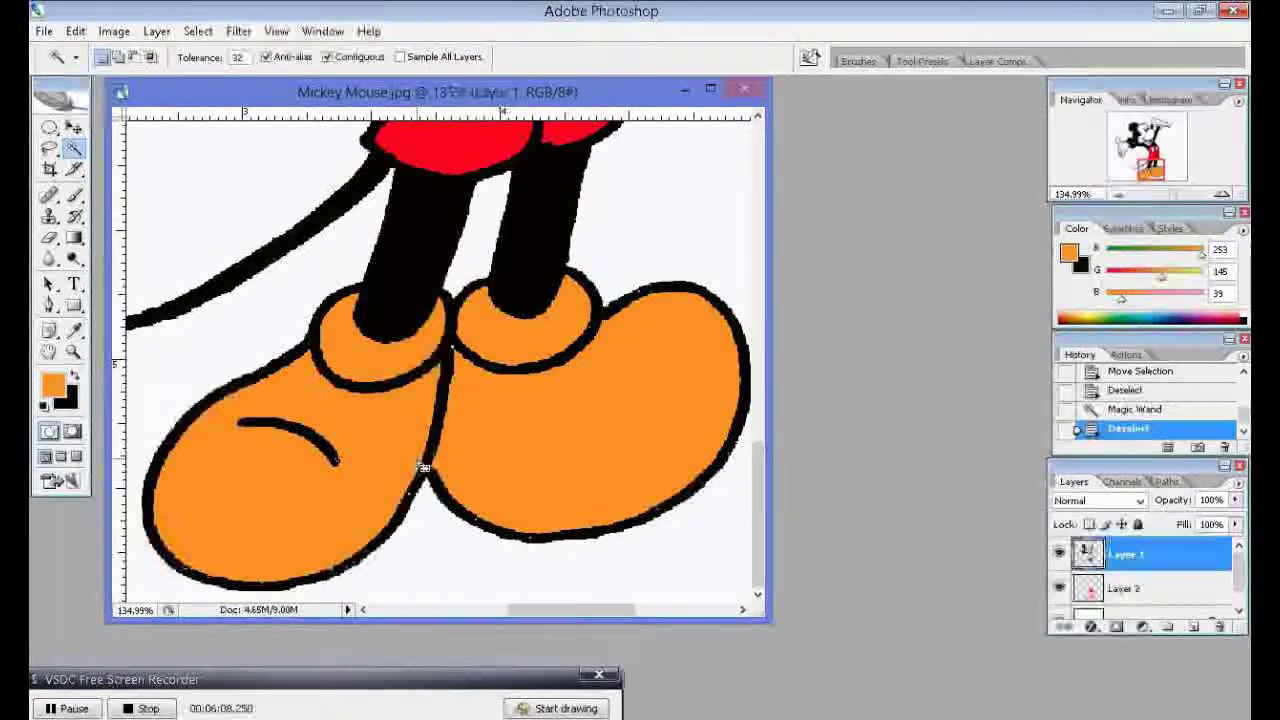
click(75, 195)
click(1123, 592)
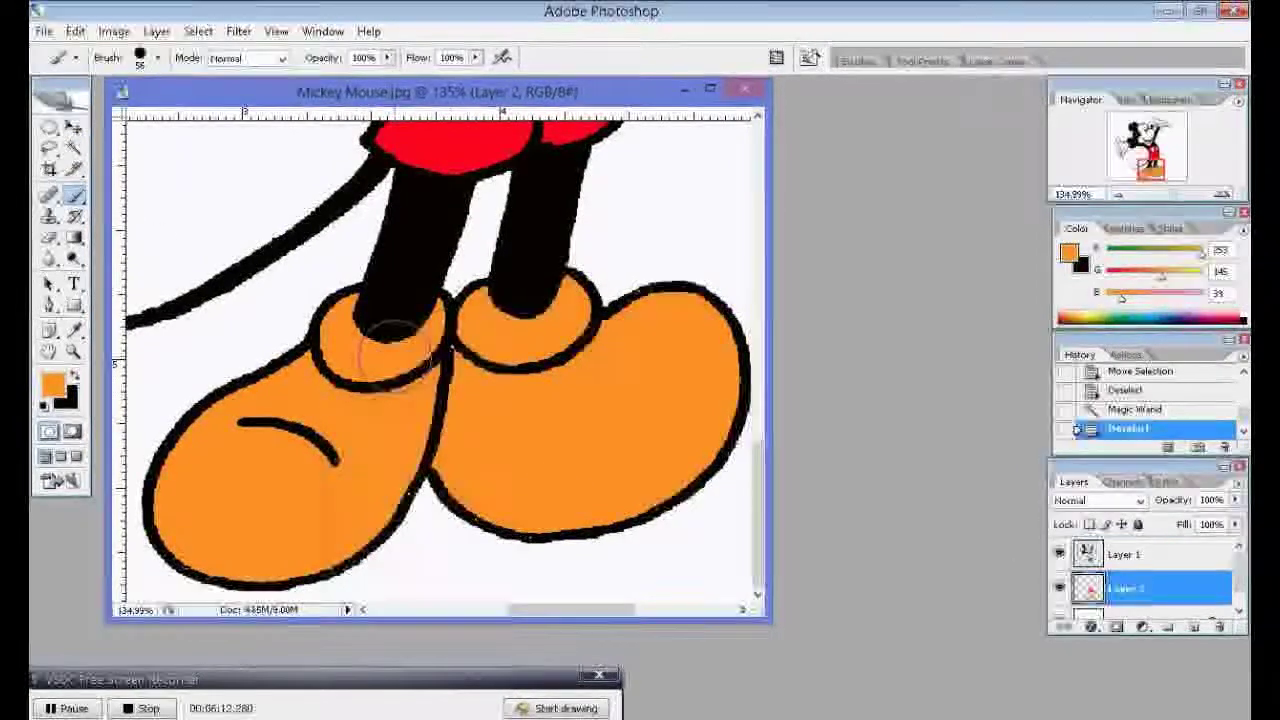
drag(452, 340, 512, 412)
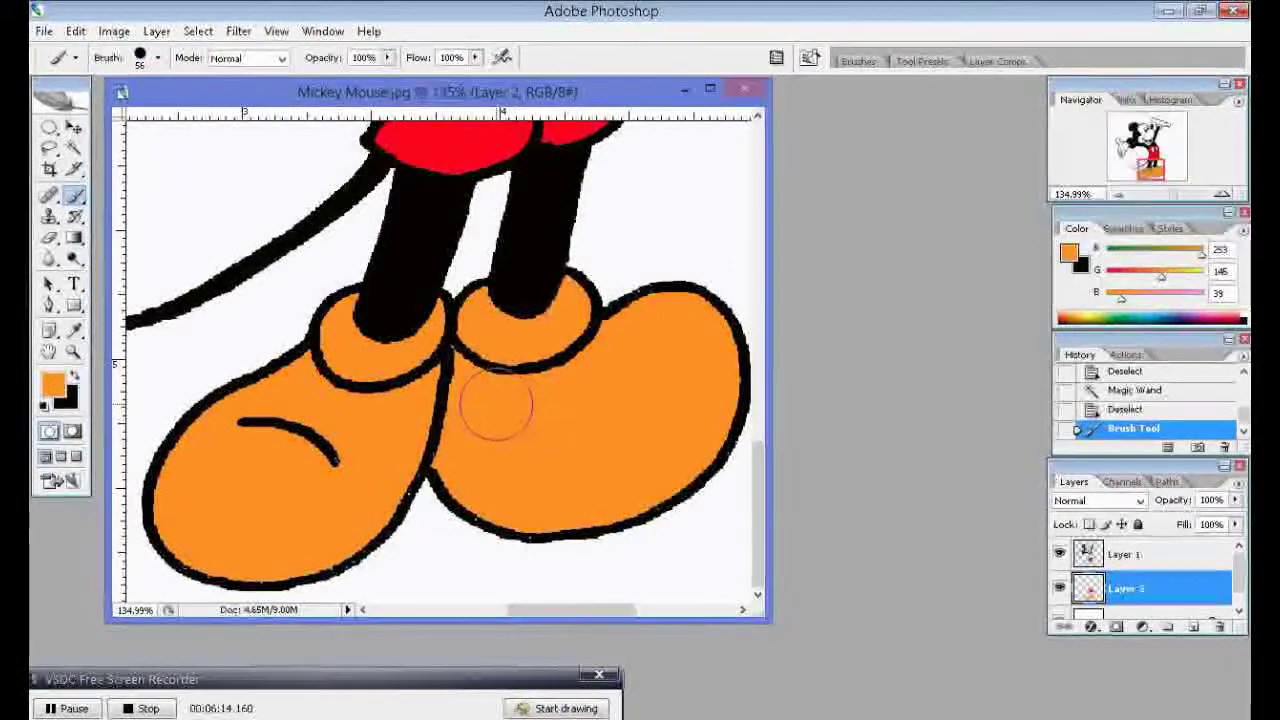
Step: Zoom in on the left shoe and pick near-black 040200 as the foreground colour
click(73, 352)
click(160, 425)
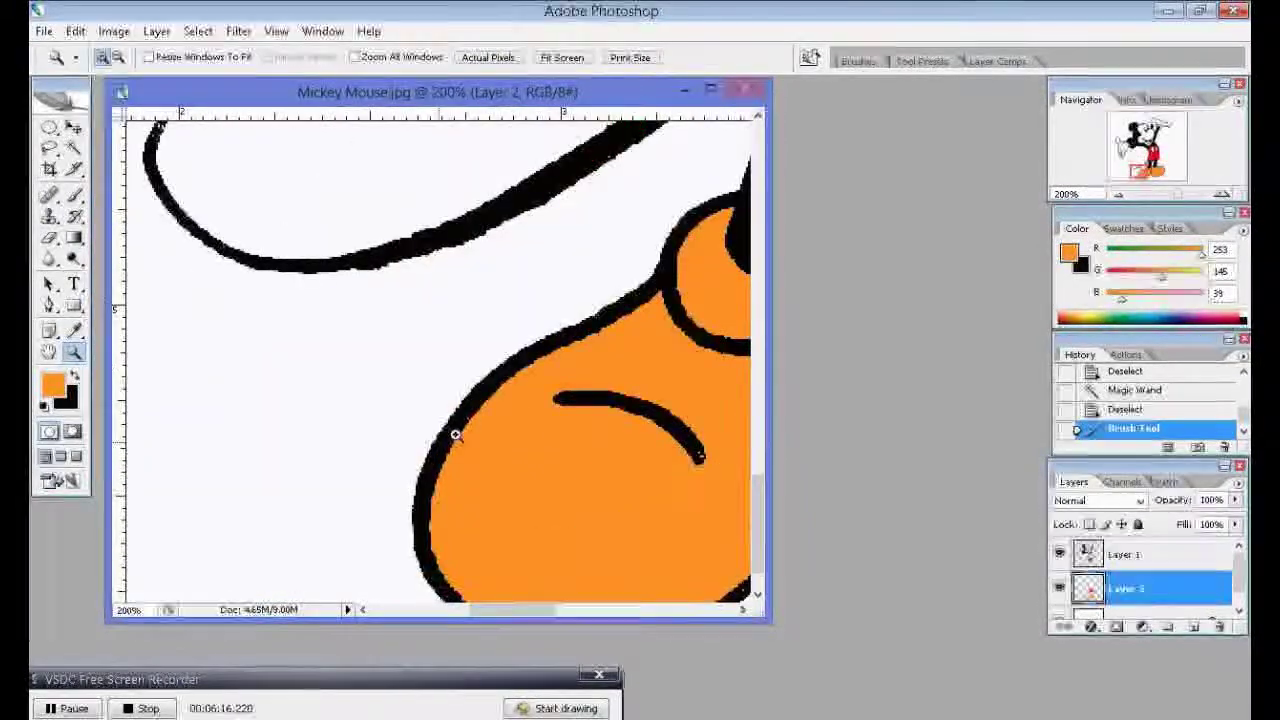
drag(488, 615, 518, 611)
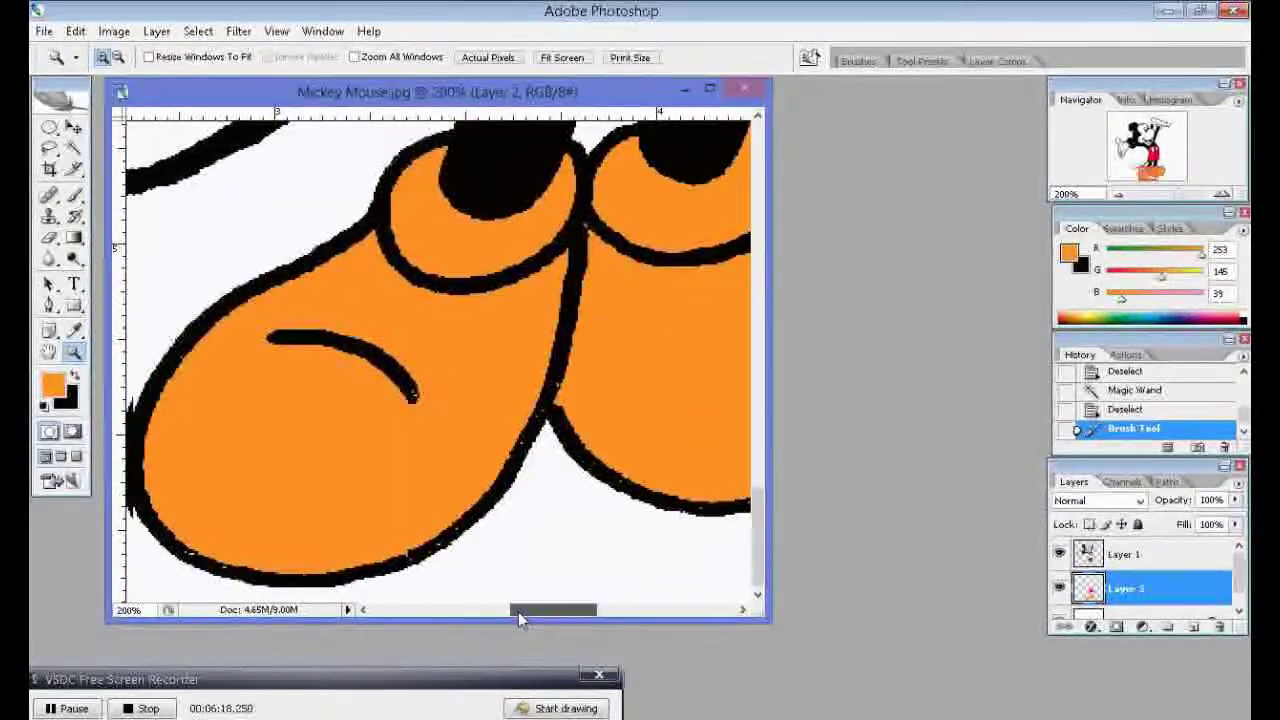
click(55, 386)
click(441, 443)
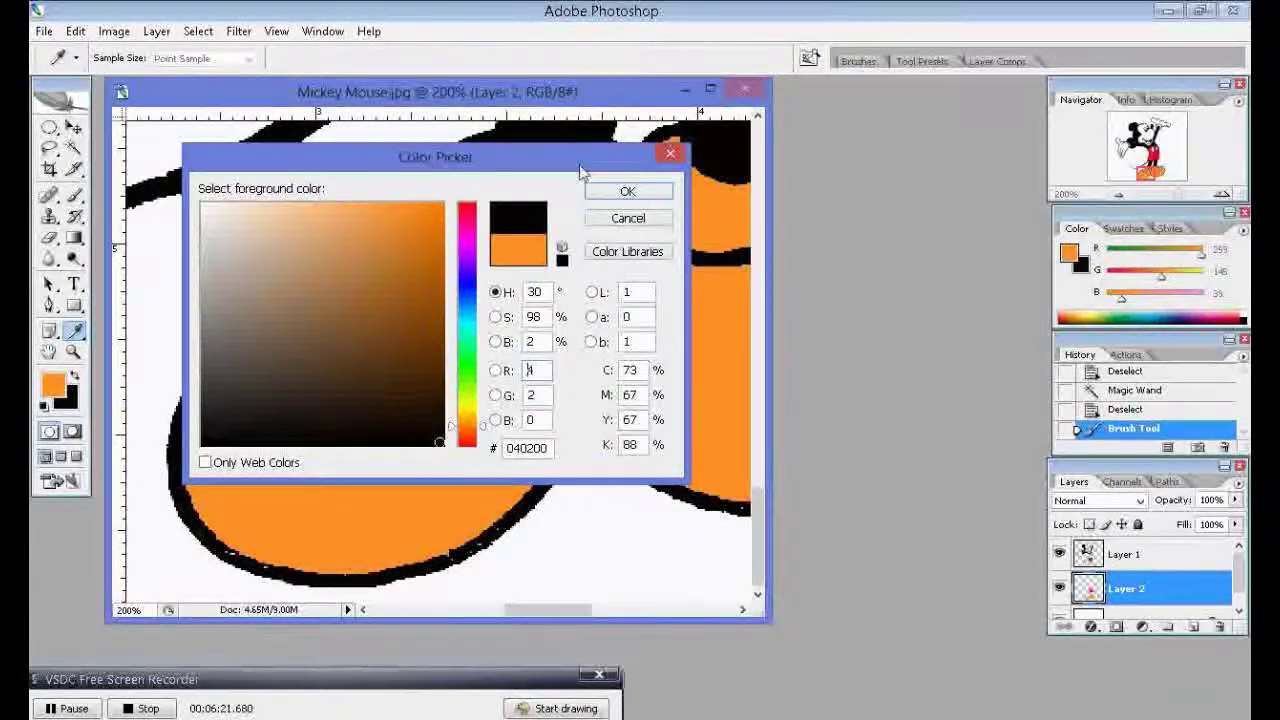
Step: Accept near-black as the paint colour, take the Brush, and zoom to 400% on the shoe
click(628, 190)
key(b)
right_click(332, 396)
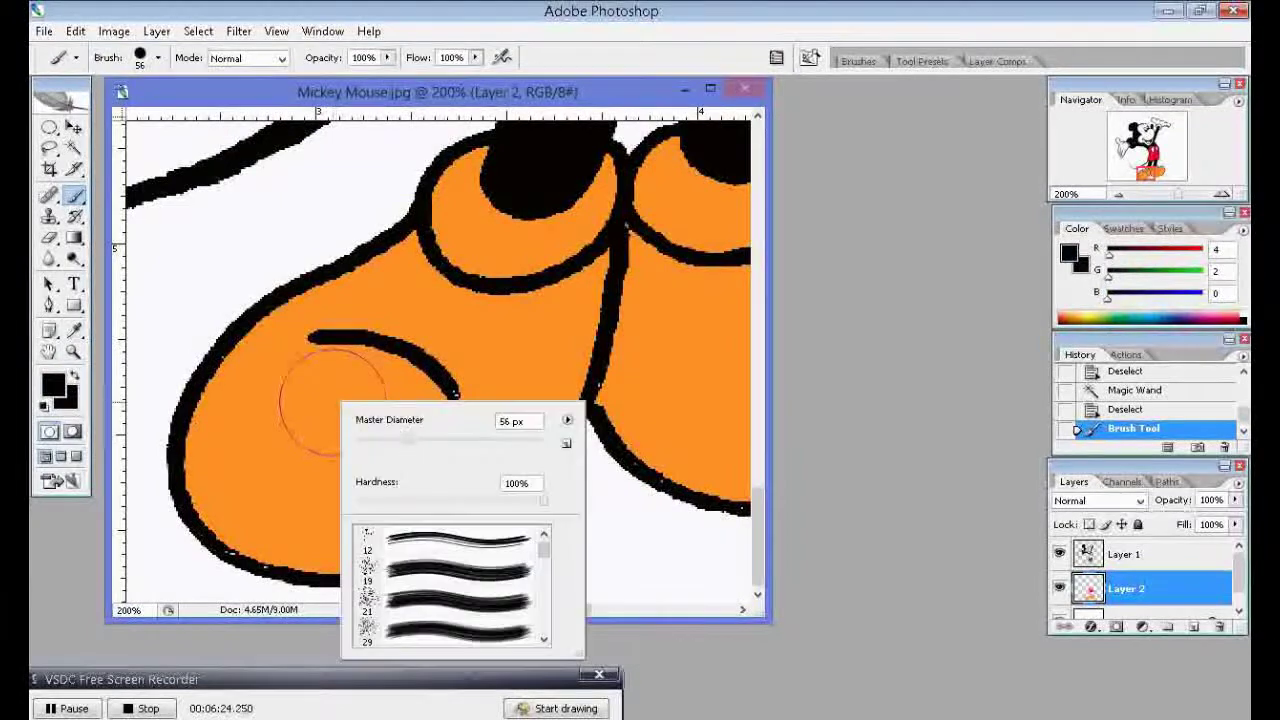
drag(389, 445, 371, 443)
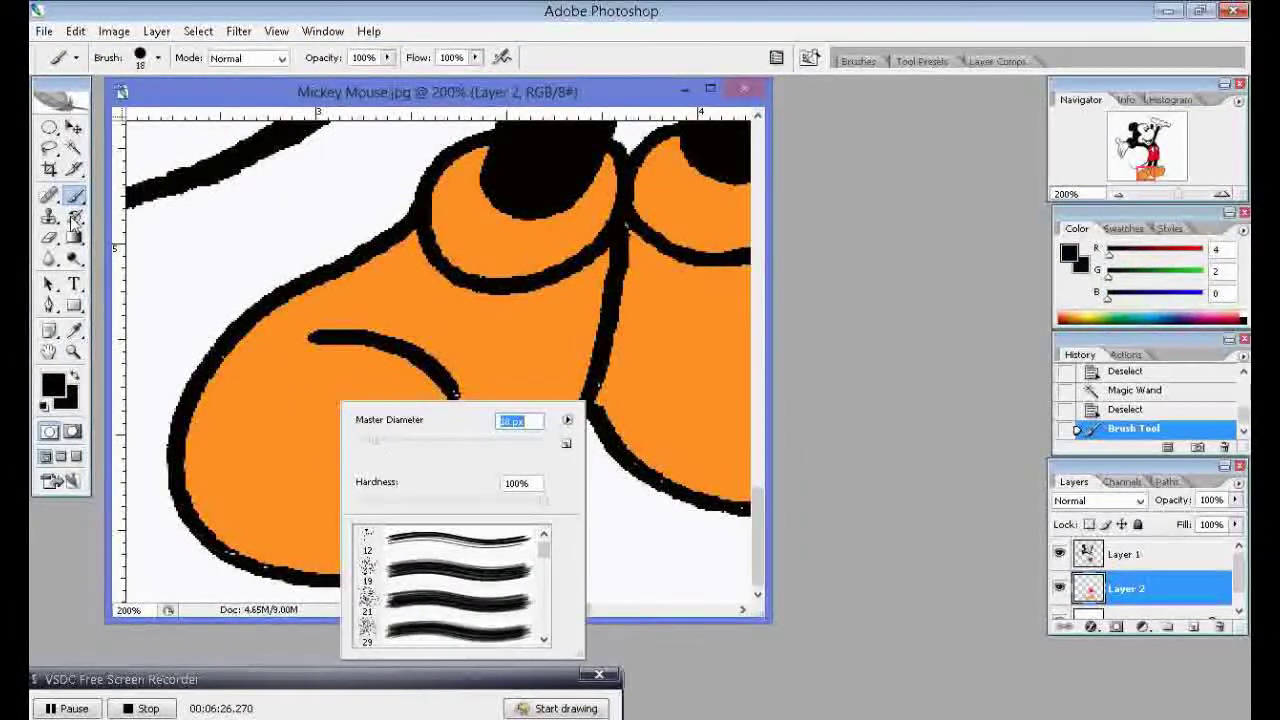
click(74, 352)
click(257, 366)
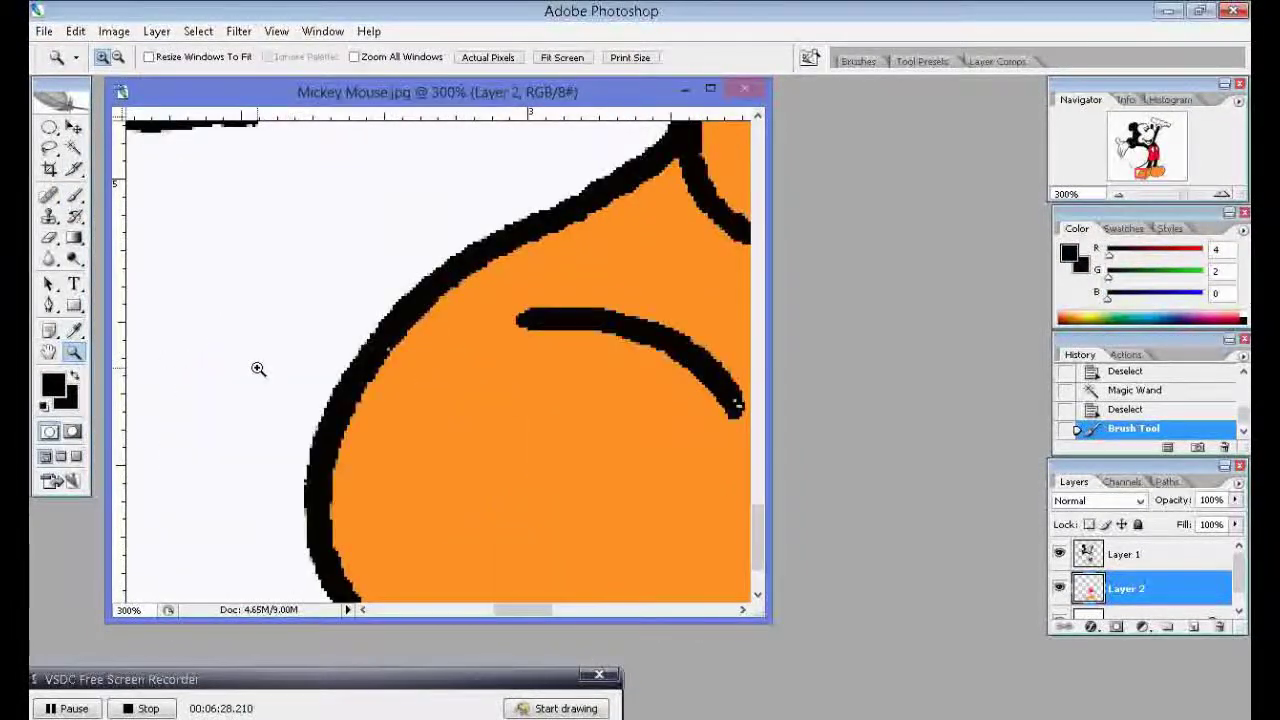
scroll(262, 370, down, 2)
scroll(266, 376, down, 2)
click(461, 437)
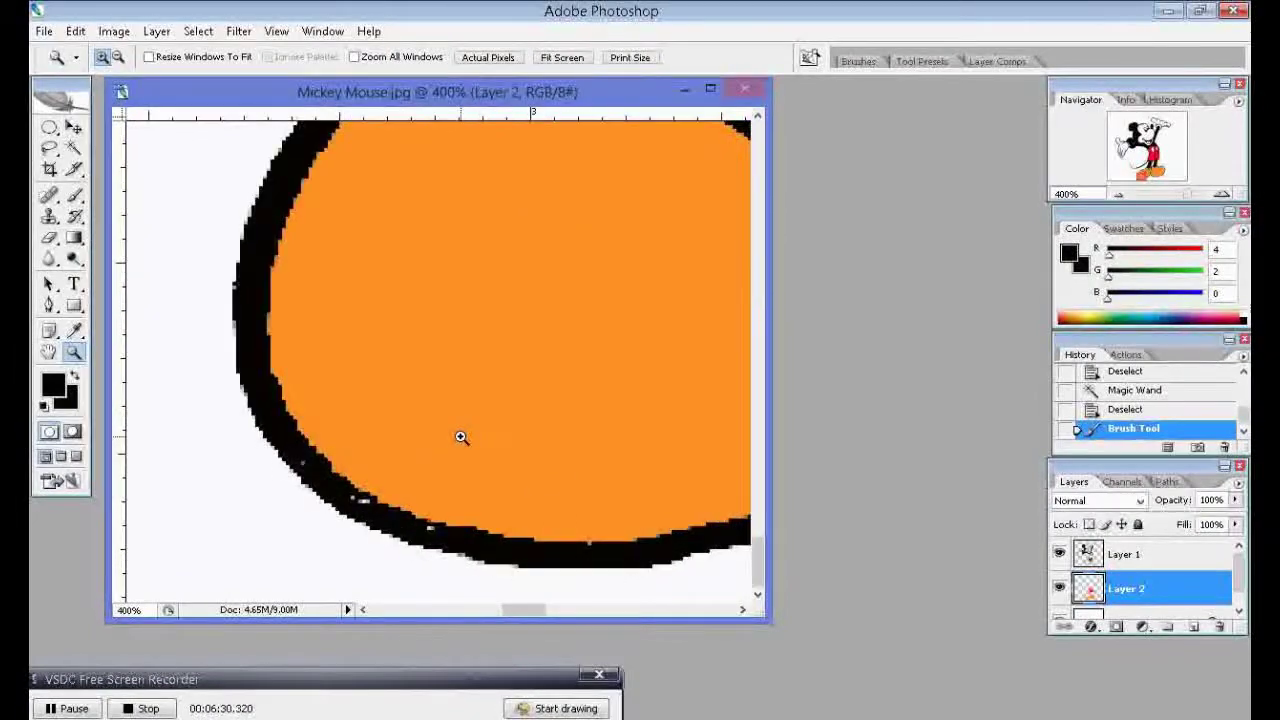
Step: Set the Brush tool's Master Diameter to 3 px
key(b)
right_click(345, 512)
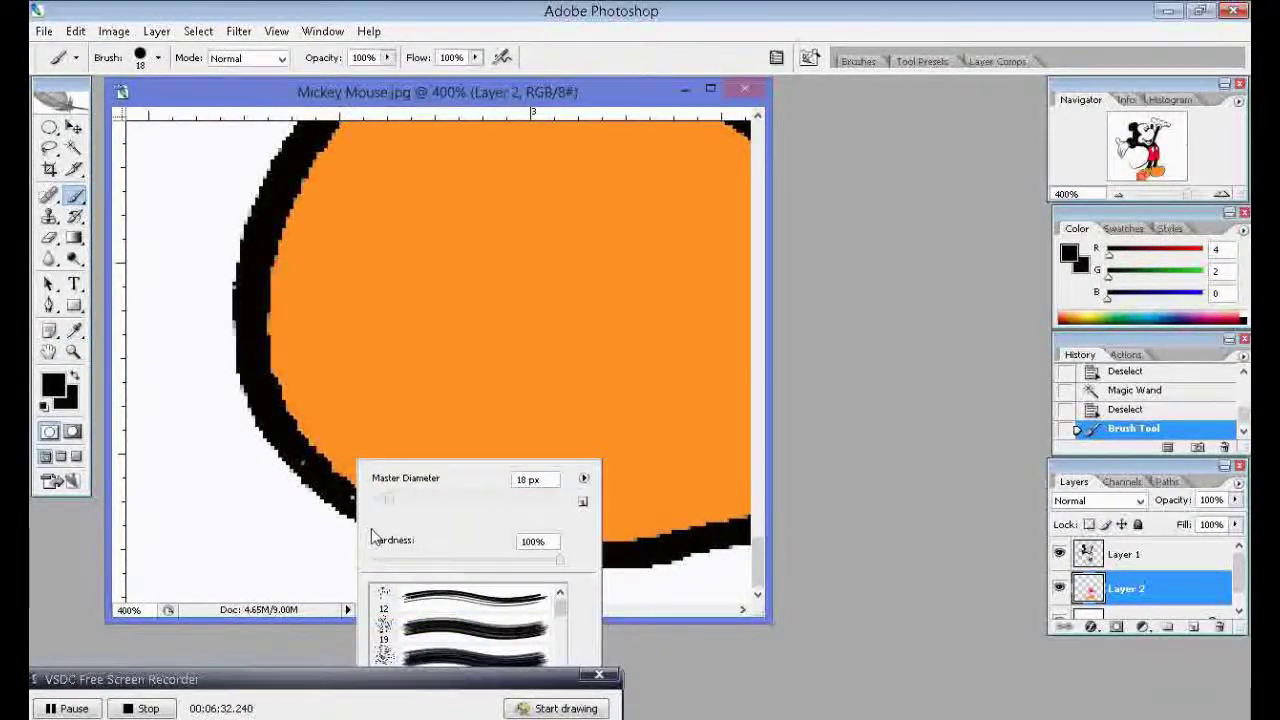
key(Return)
click(340, 487)
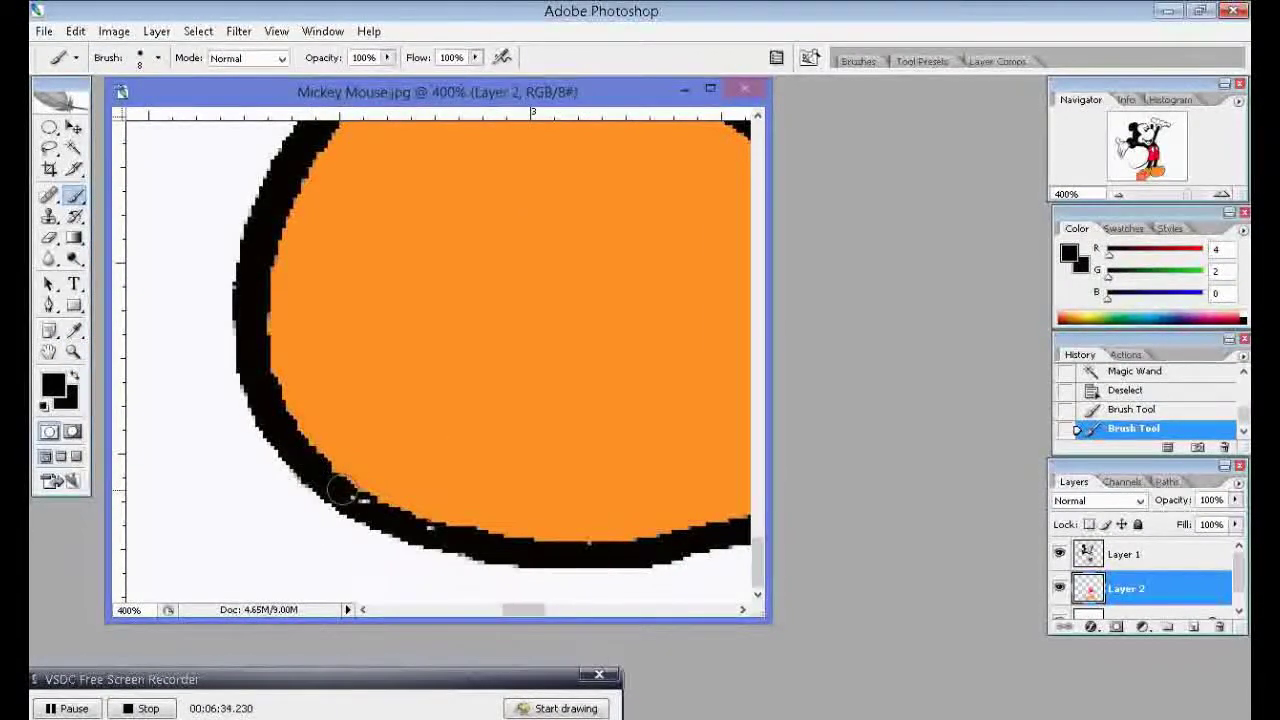
right_click(353, 499)
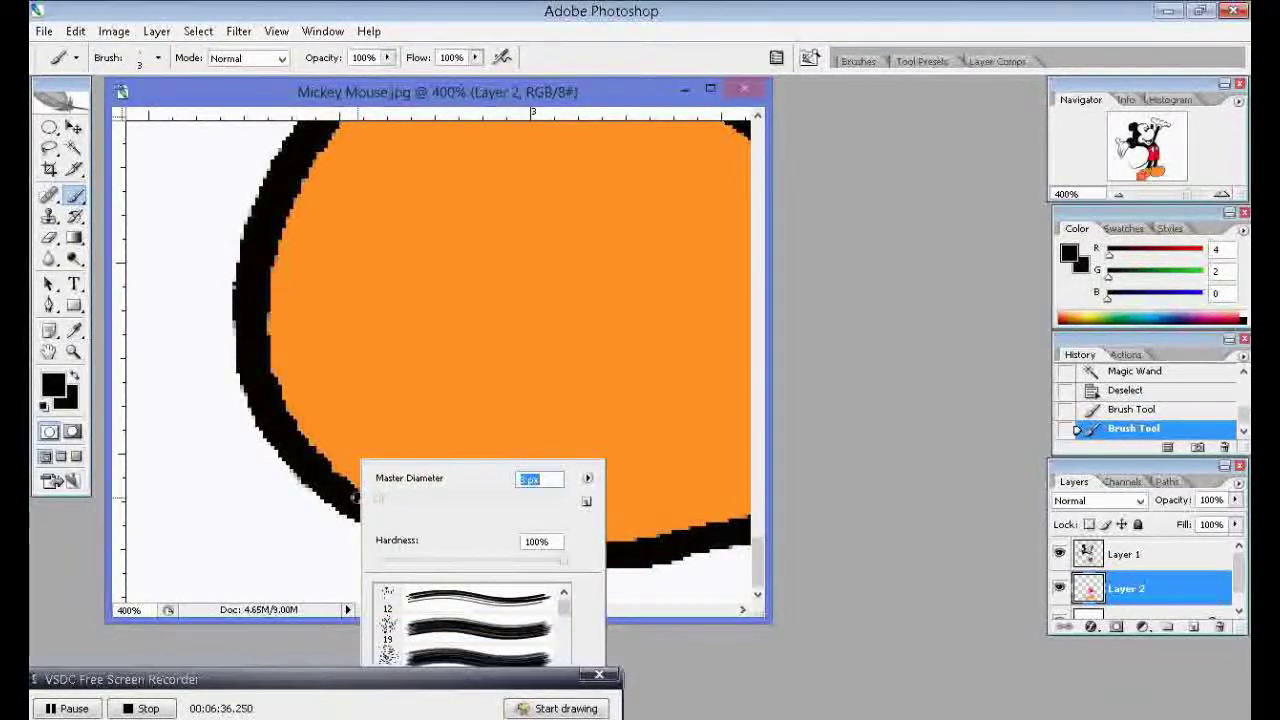
key(Return)
Step: Paint black along the shoe's bottom outline, patching the gaps
drag(363, 501, 357, 497)
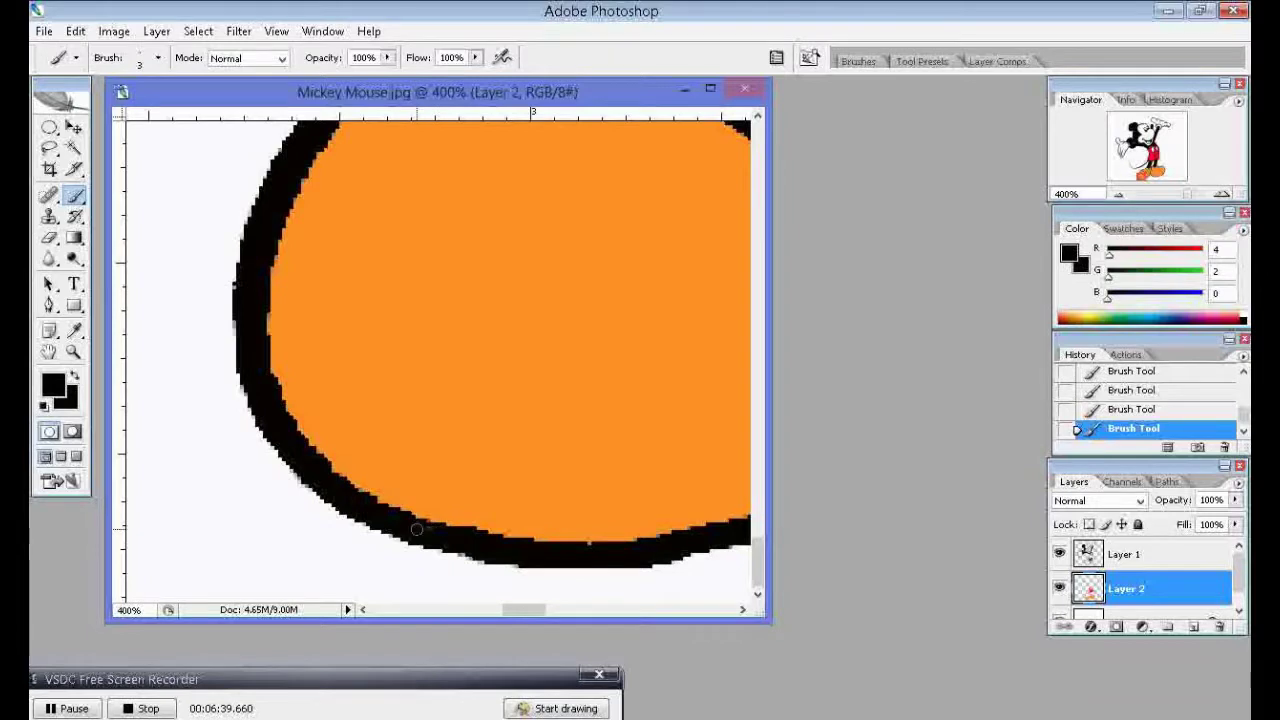
drag(515, 610, 533, 610)
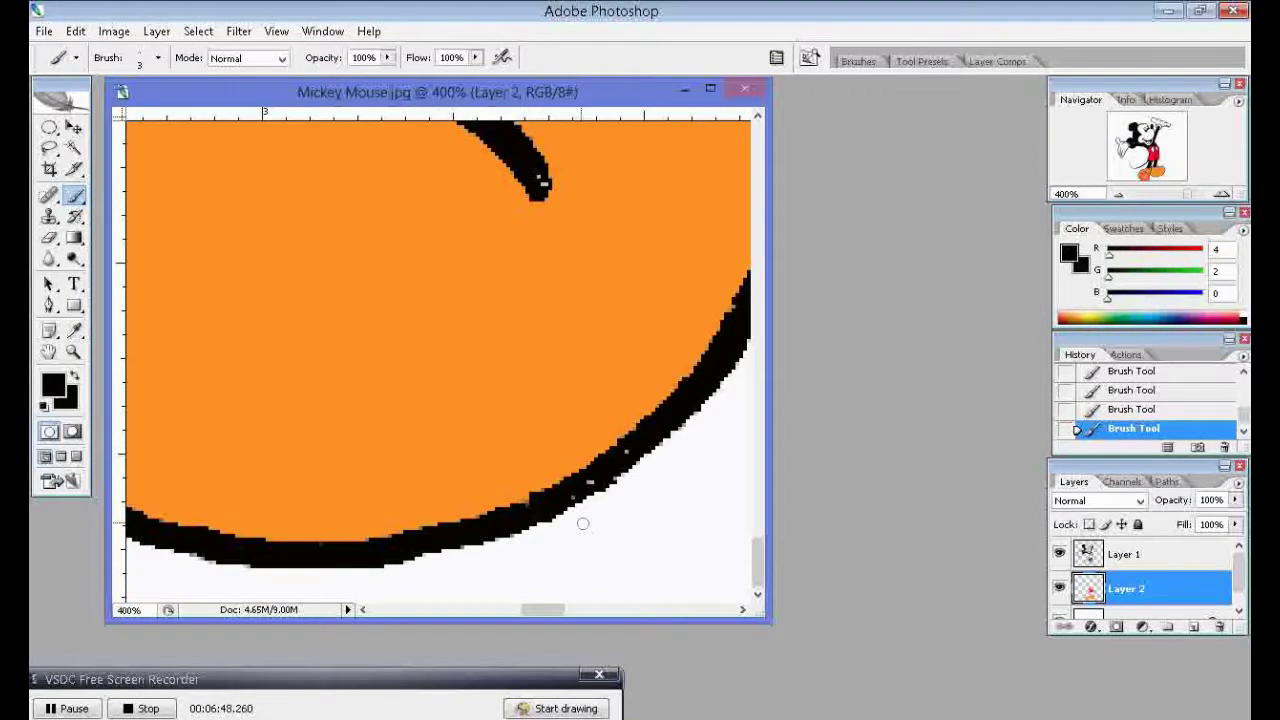
drag(520, 508, 537, 512)
scroll(555, 390, up, 3)
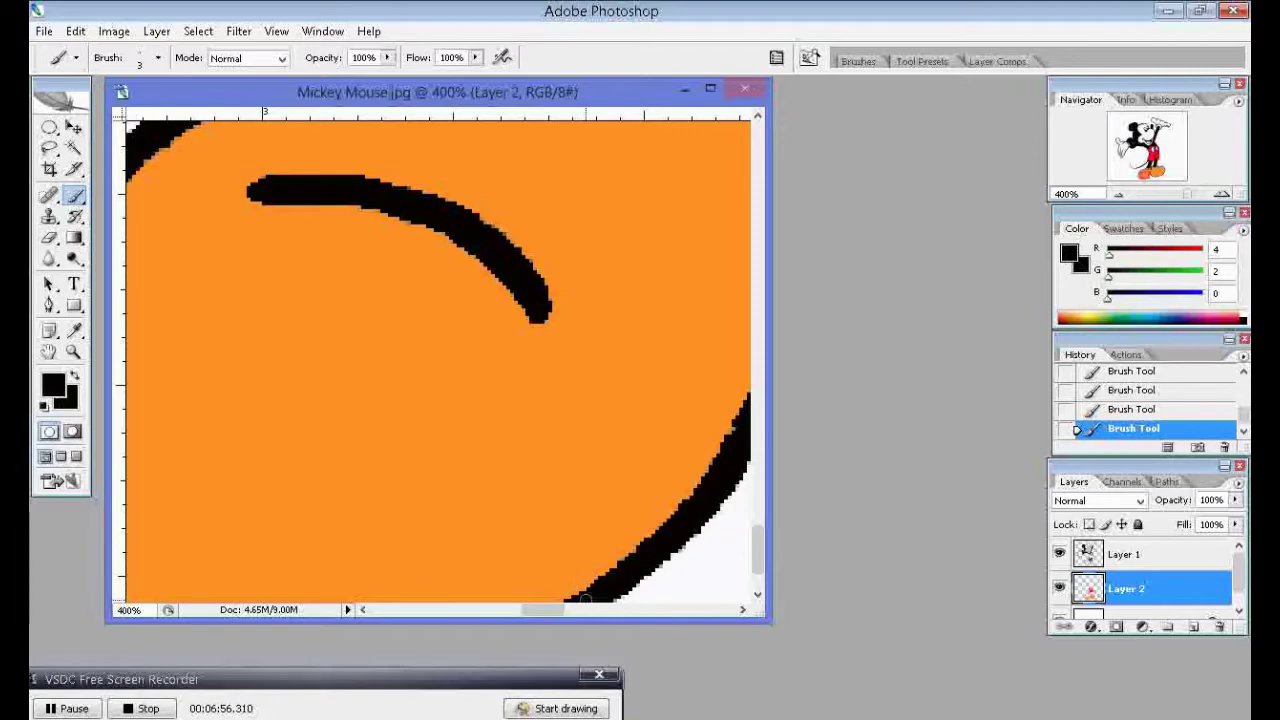
drag(558, 610, 578, 610)
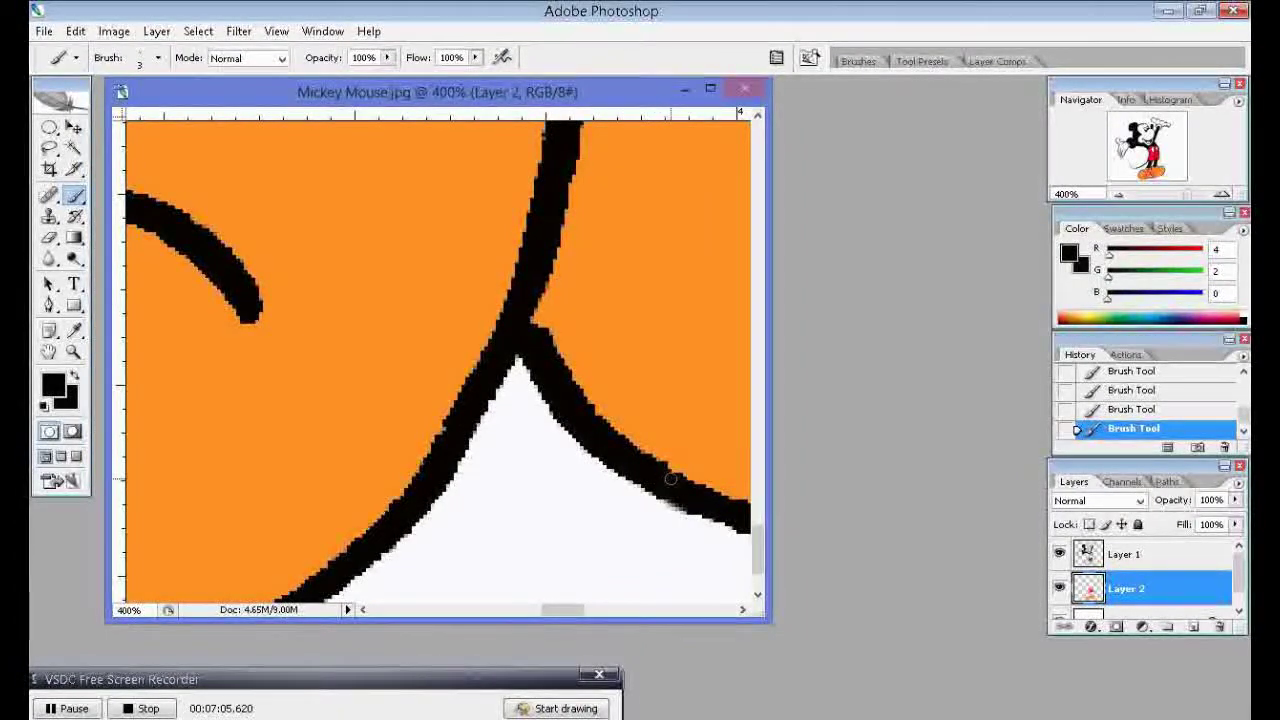
drag(565, 618, 596, 599)
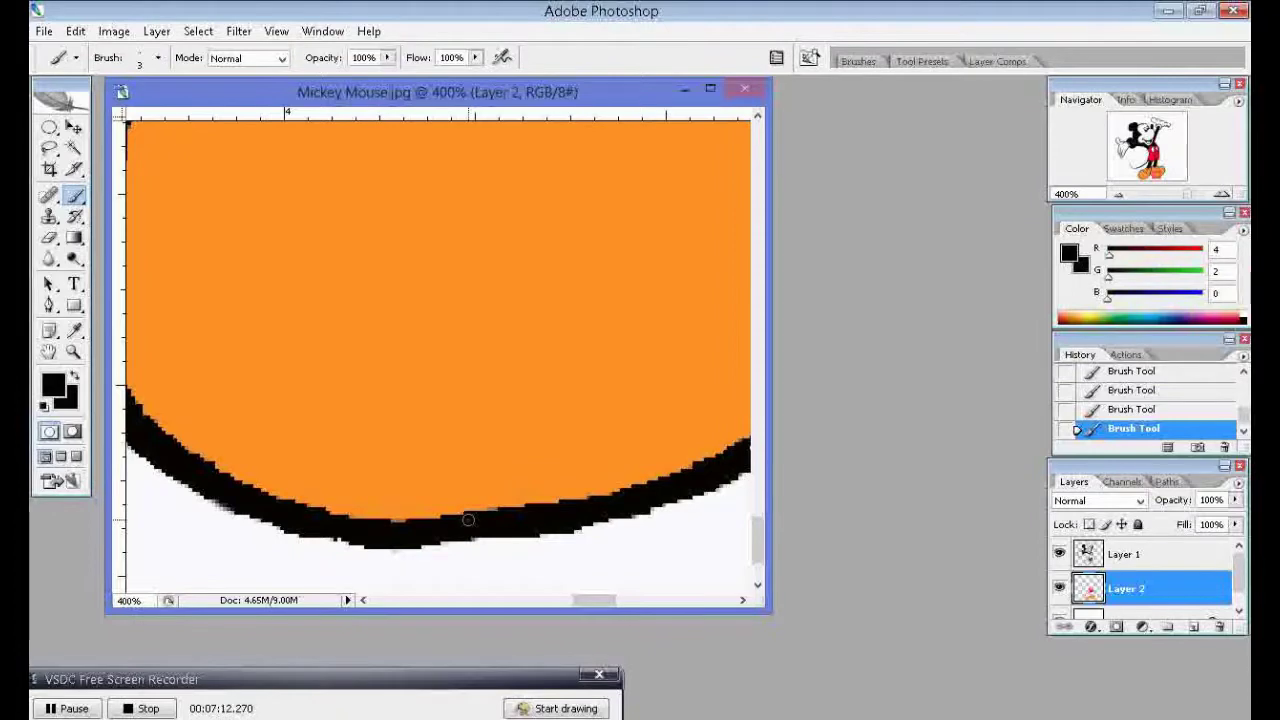
drag(594, 606, 616, 607)
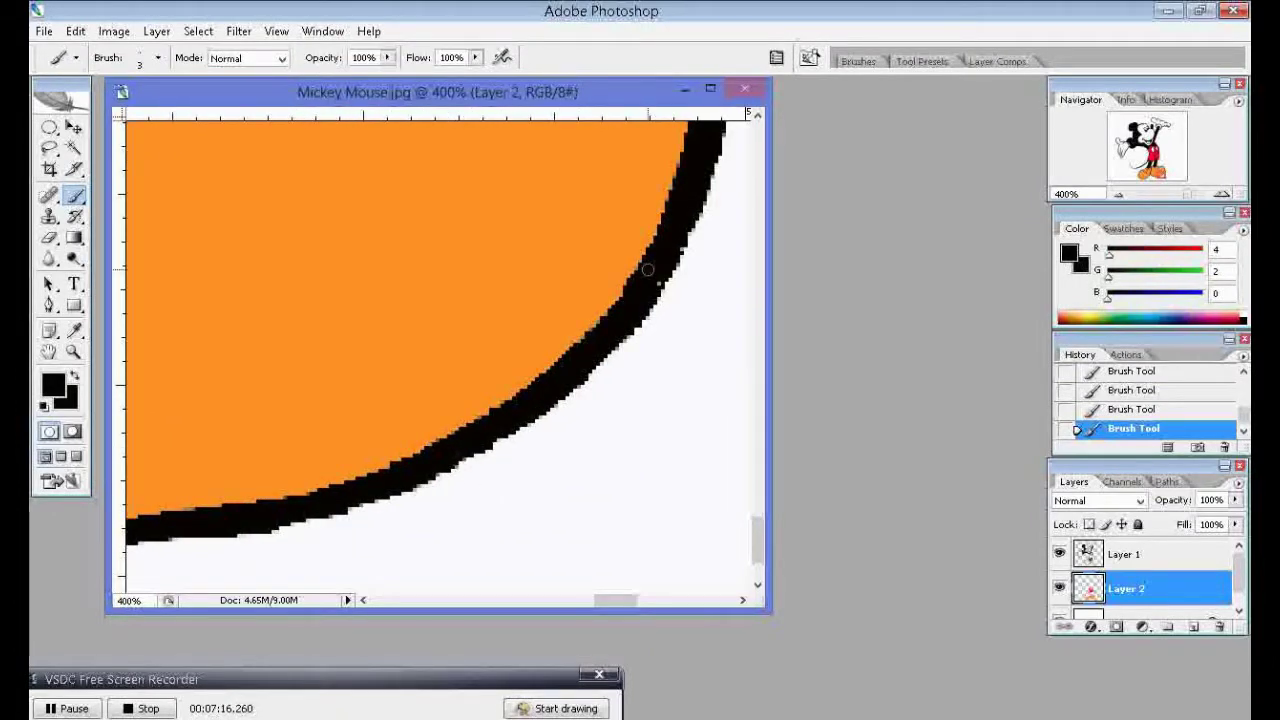
Step: Finish the remaining black shoe outline strokes, then zoom back out to Mickey's face
scroll(650, 290, up, 2)
scroll(658, 340, up, 3)
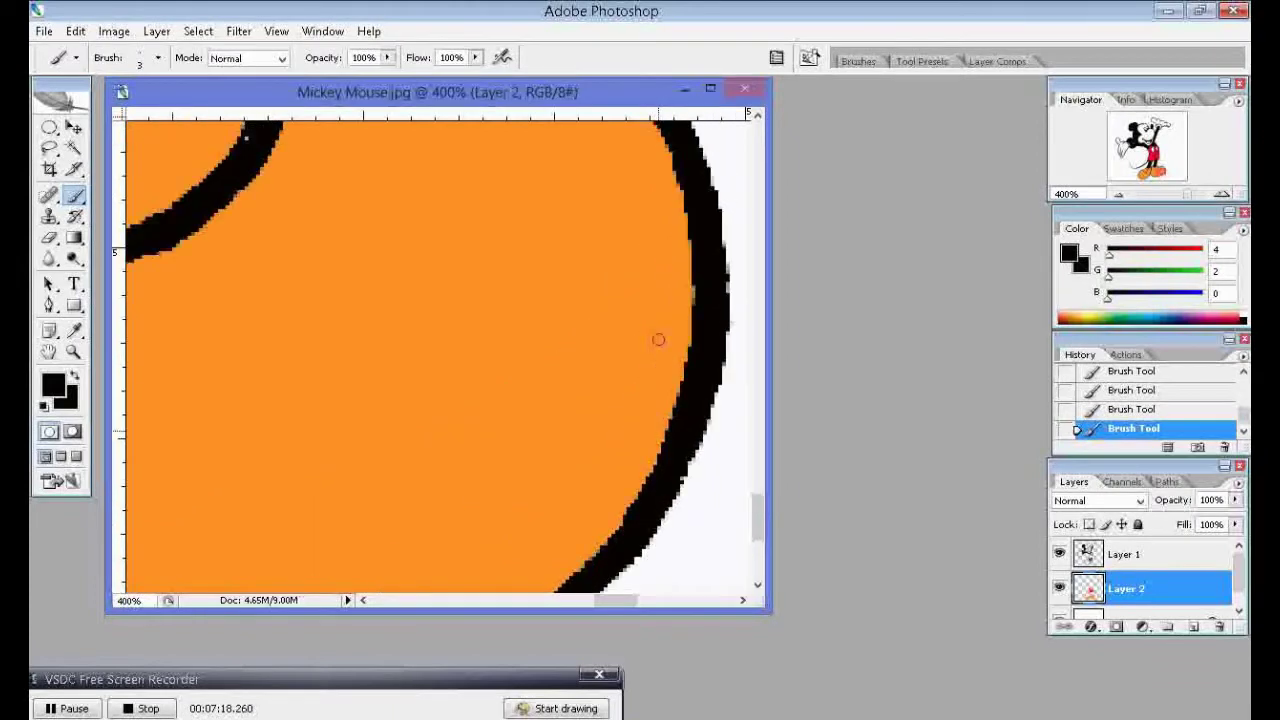
scroll(658, 340, up, 3)
scroll(571, 293, up, 2)
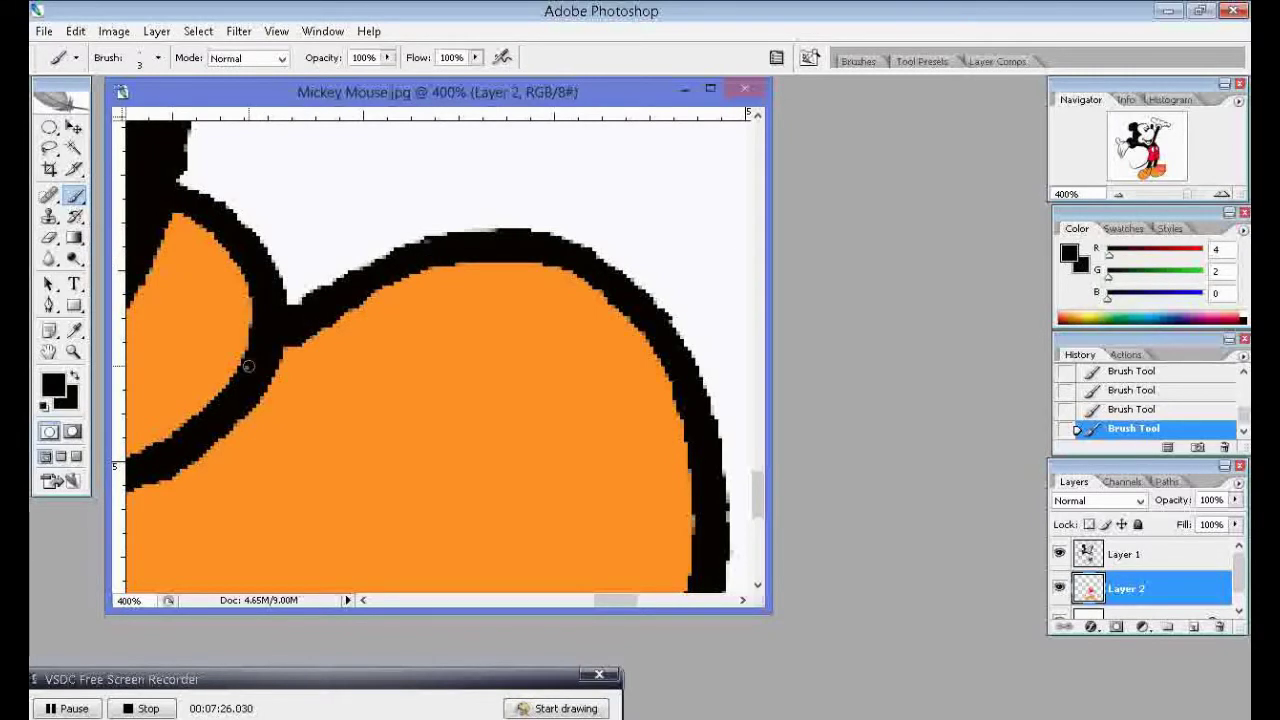
drag(615, 598, 571, 600)
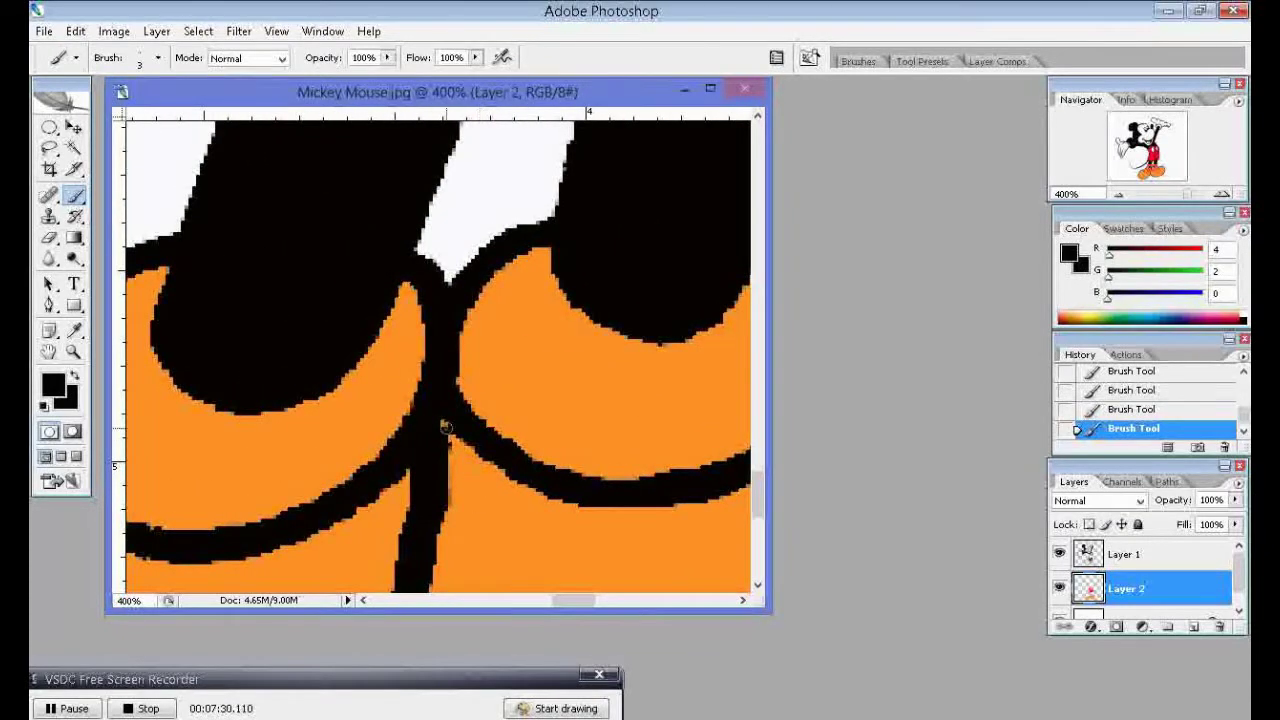
scroll(249, 297, up, 3)
scroll(249, 297, down, 3)
mouse_move(561, 605)
mouse_down()
mouse_move(516, 608)
mouse_move(531, 606)
mouse_up()
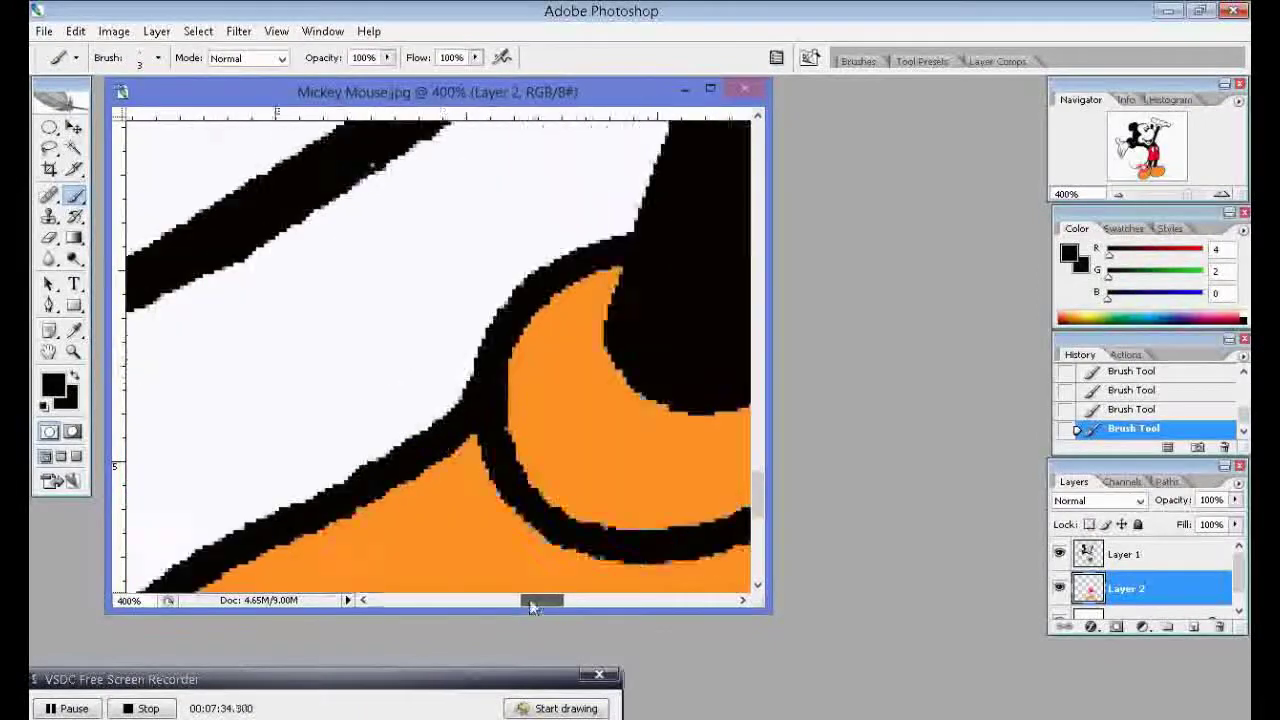
scroll(536, 533, down, 5)
scroll(536, 533, down, 2)
scroll(537, 531, down, 5)
scroll(538, 530, down, 5)
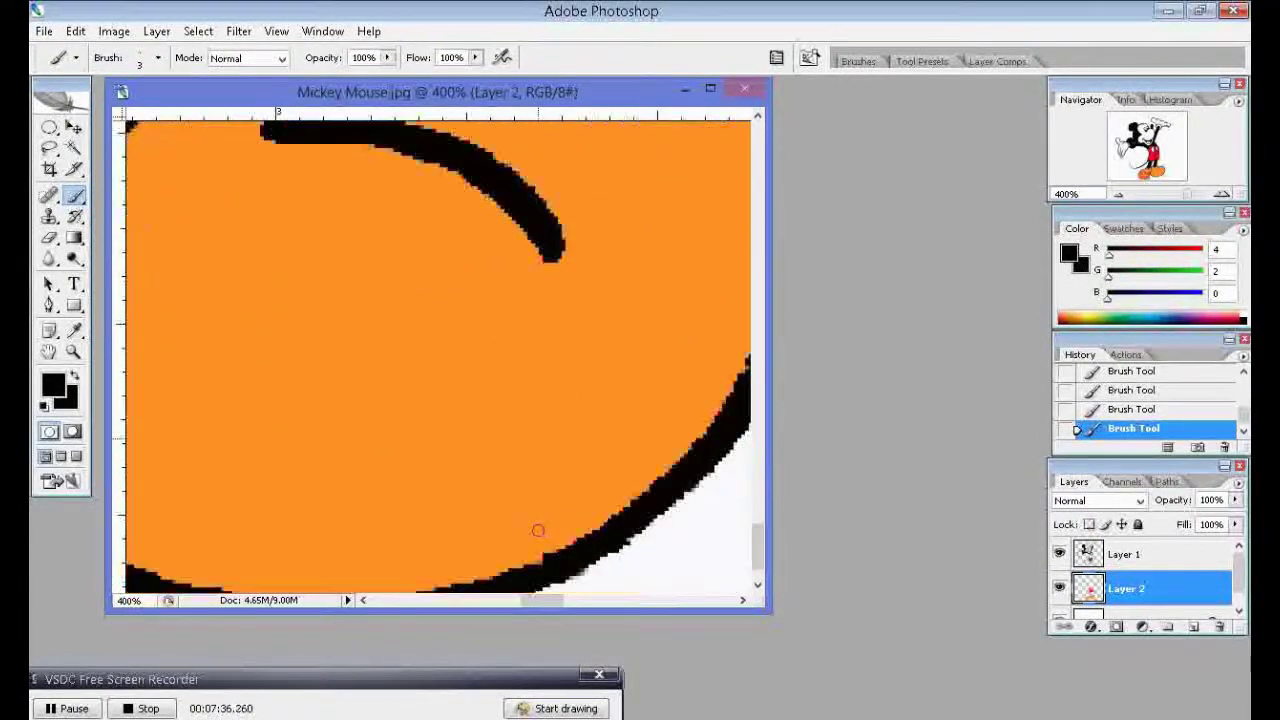
scroll(538, 530, down, 3)
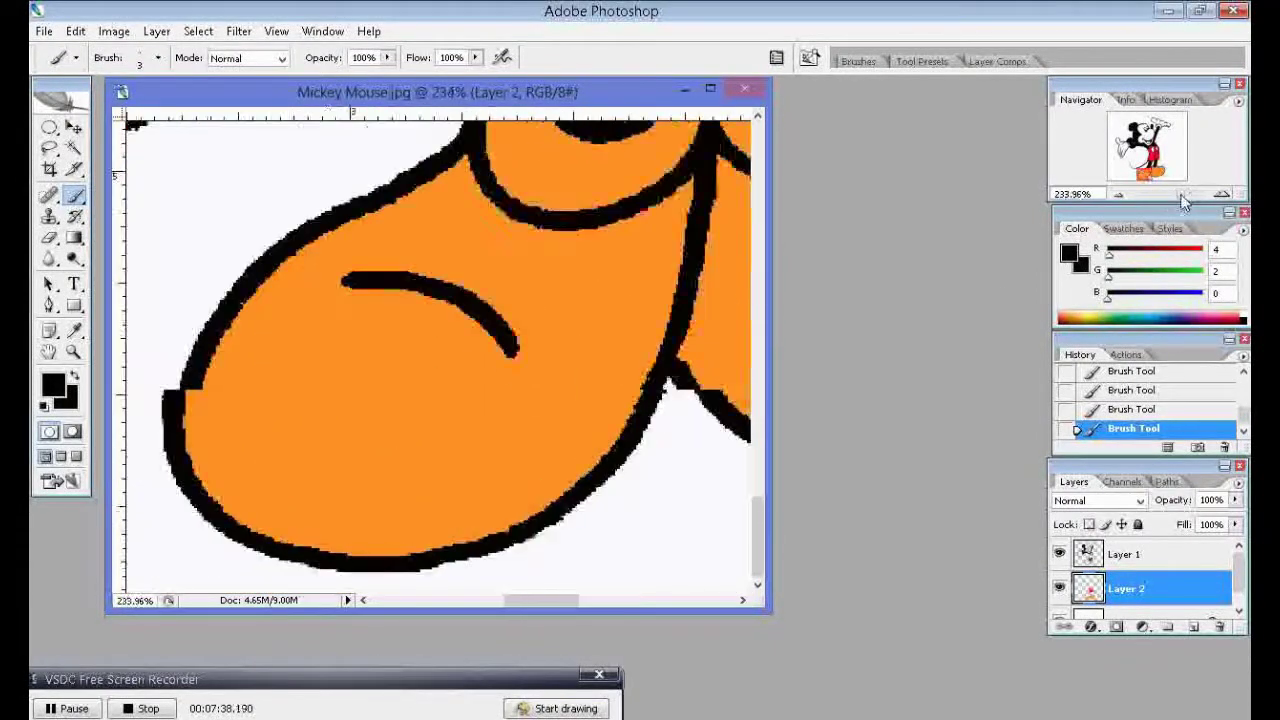
mouse_move(1184, 197)
mouse_down()
mouse_move(1165, 197)
mouse_move(1172, 205)
mouse_up()
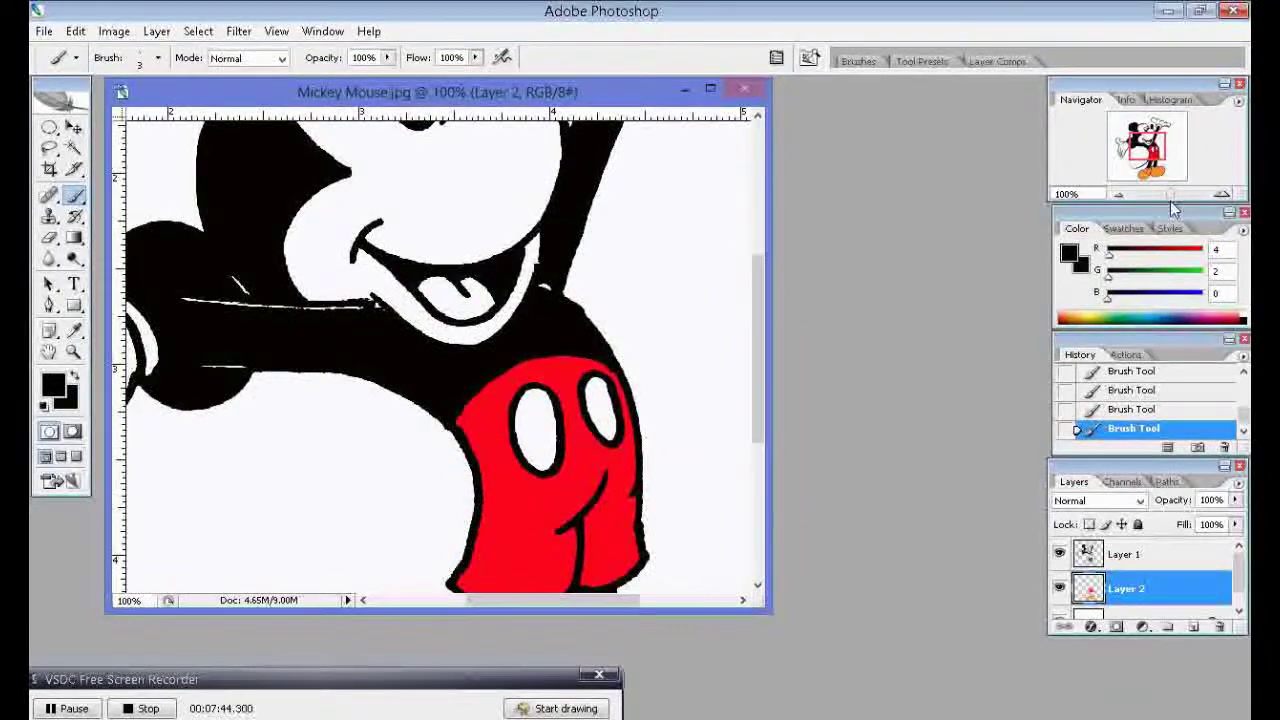
drag(1148, 149, 1148, 141)
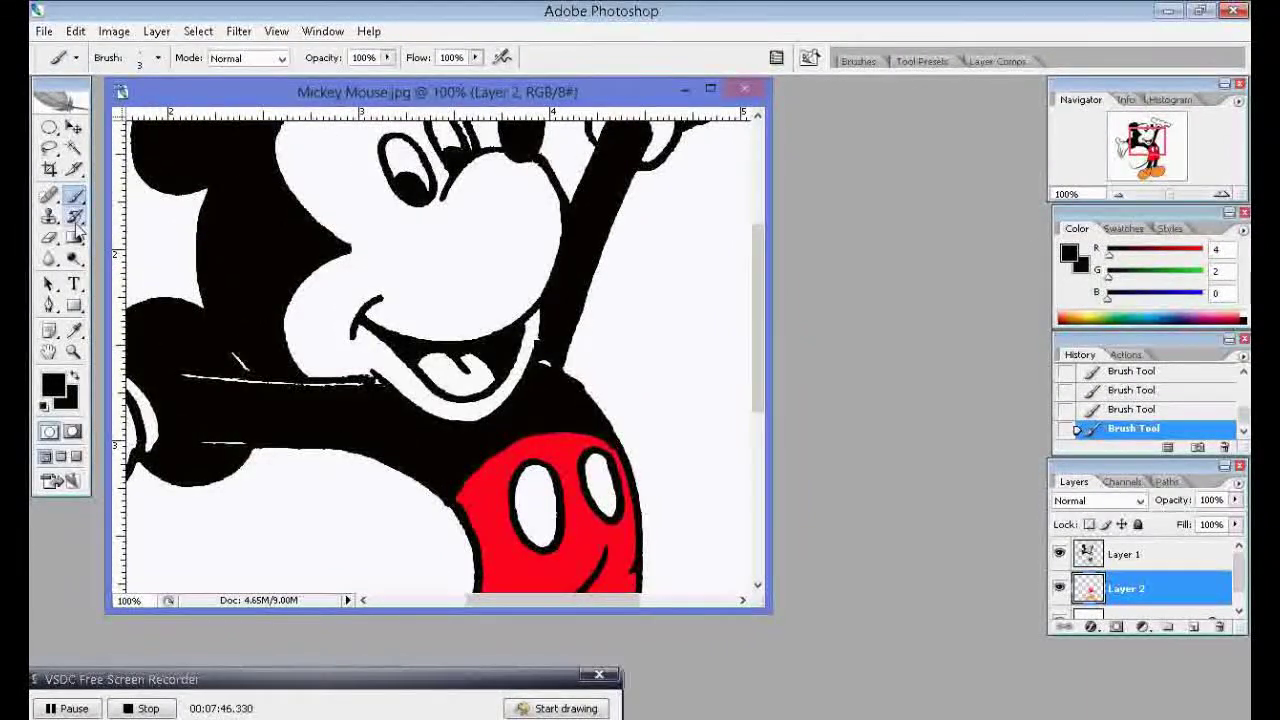
Step: Make Layer 1 active and set the foreground colour to bright red
click(1120, 553)
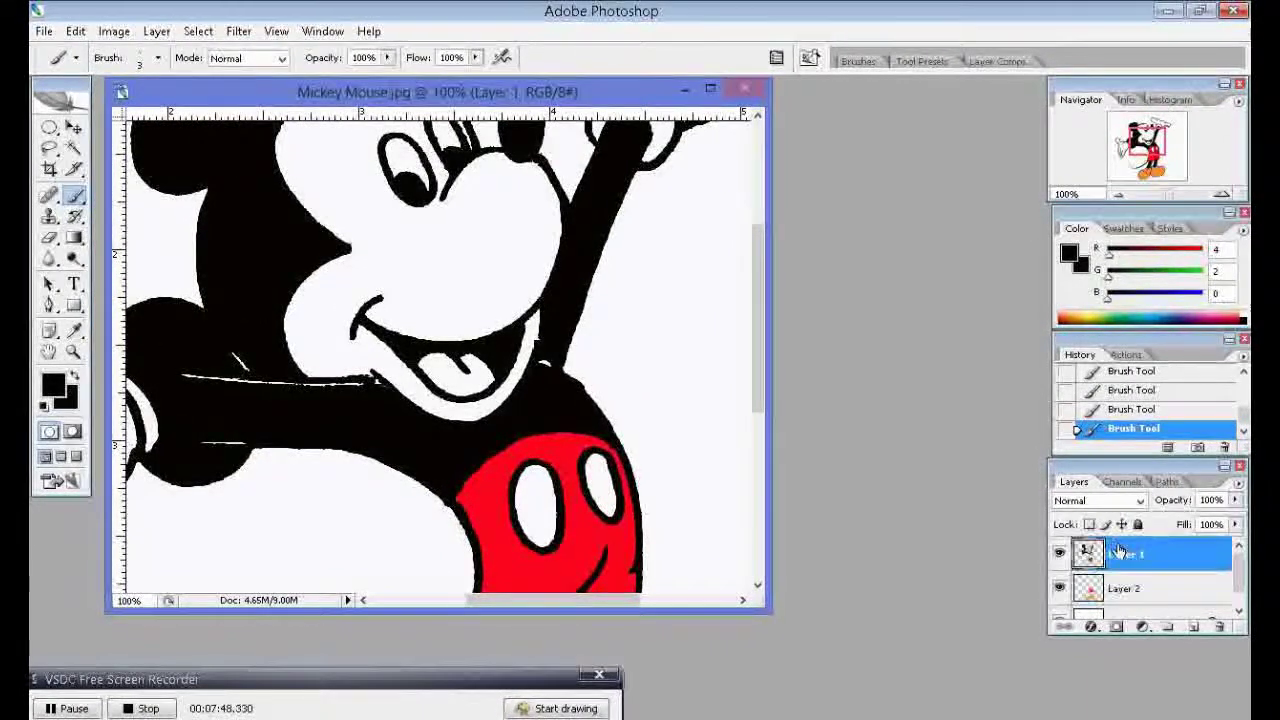
click(73, 148)
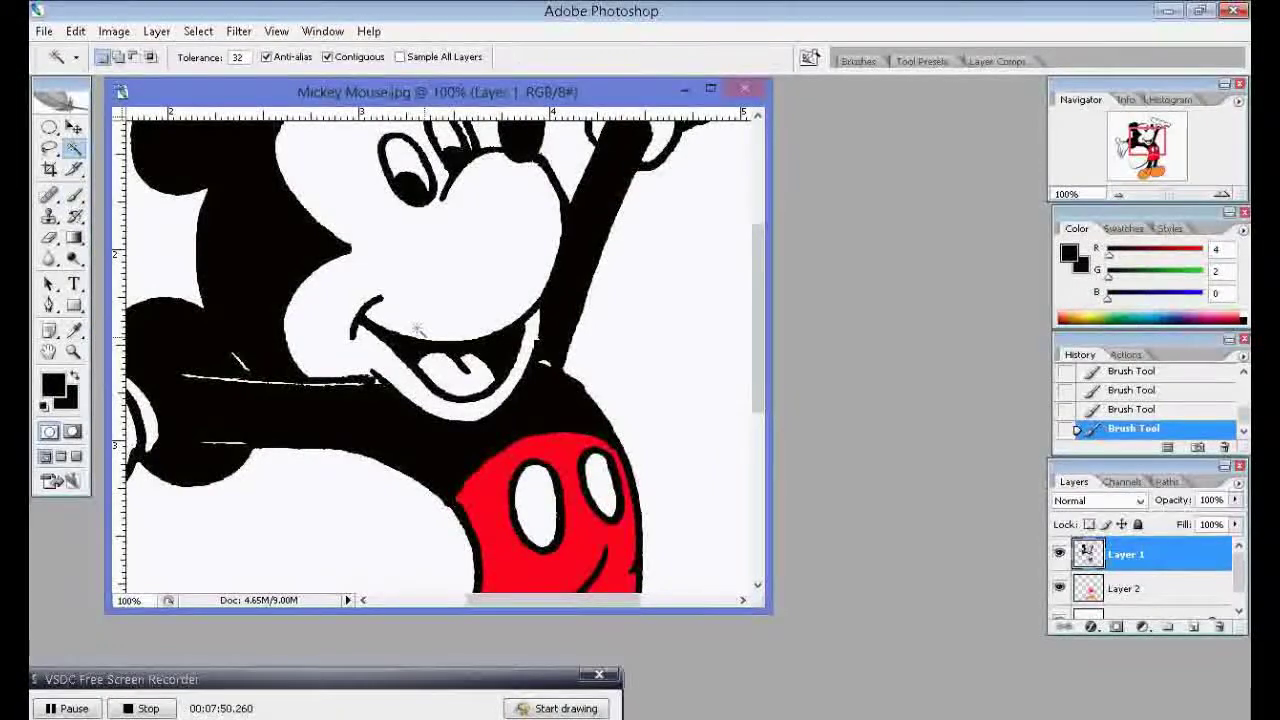
click(73, 330)
click(53, 385)
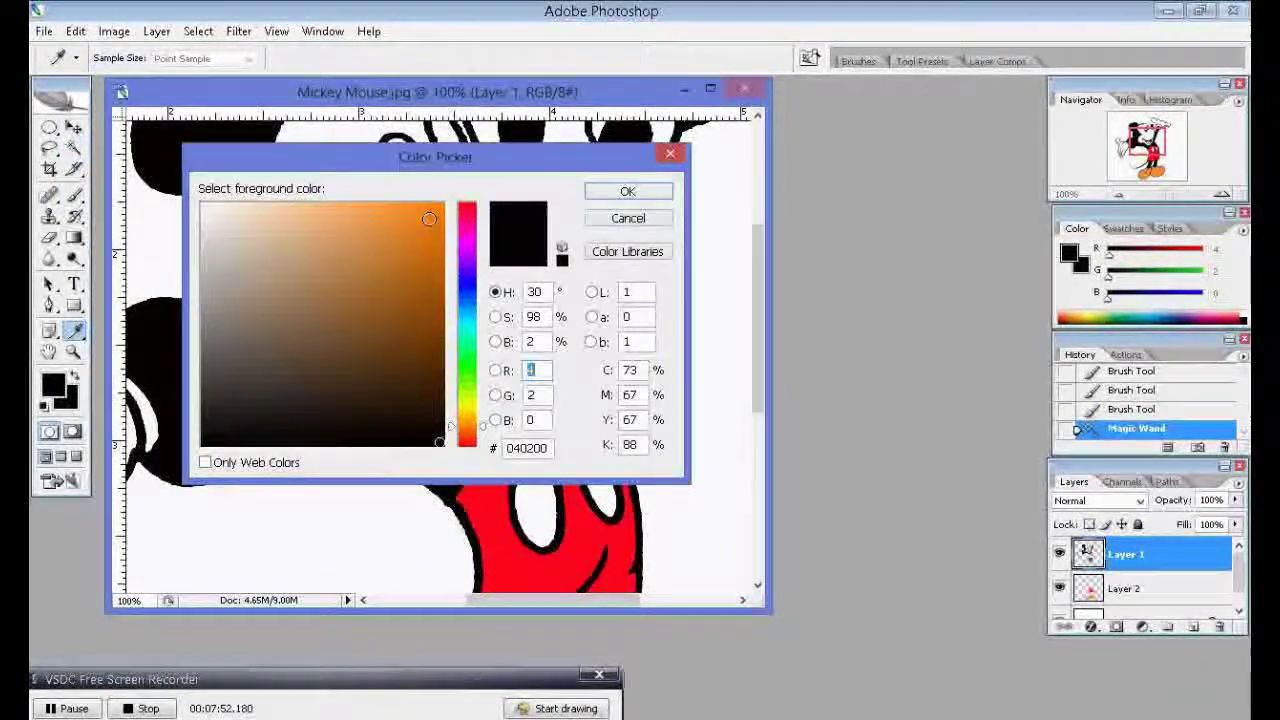
click(443, 204)
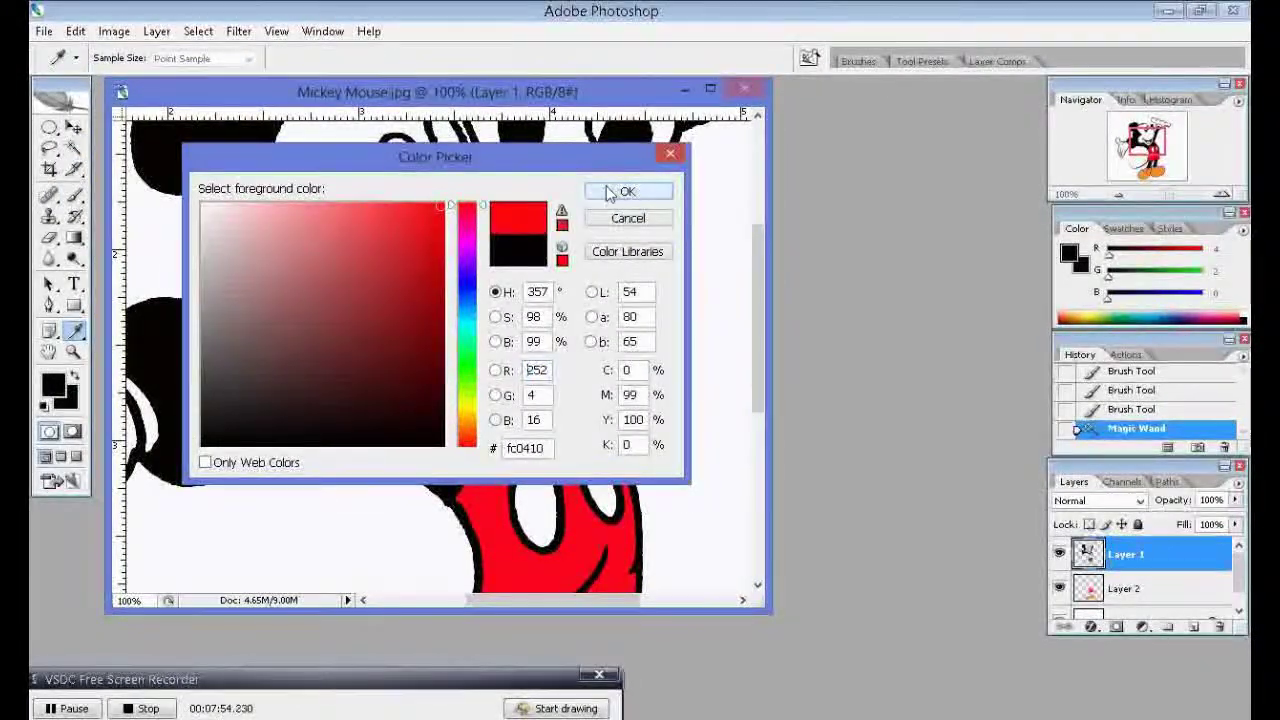
click(627, 191)
Step: Paint Mickey's tongue red with a larger brush
click(76, 197)
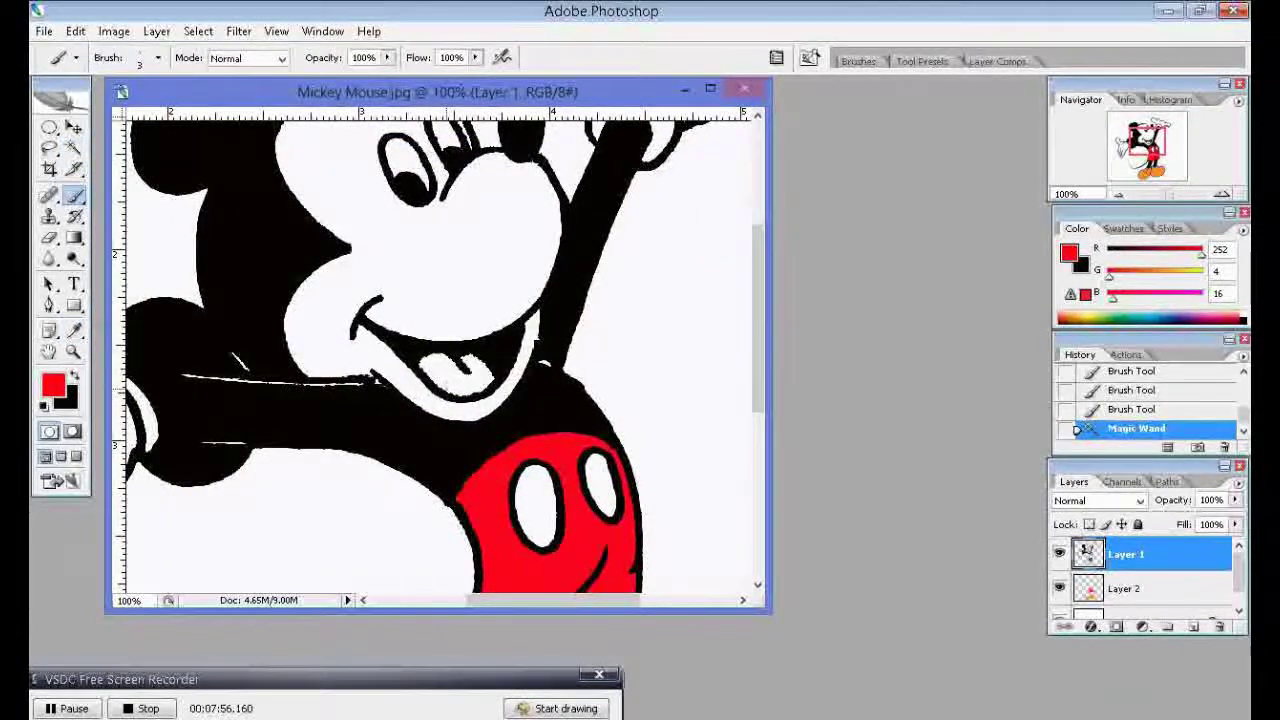
right_click(400, 350)
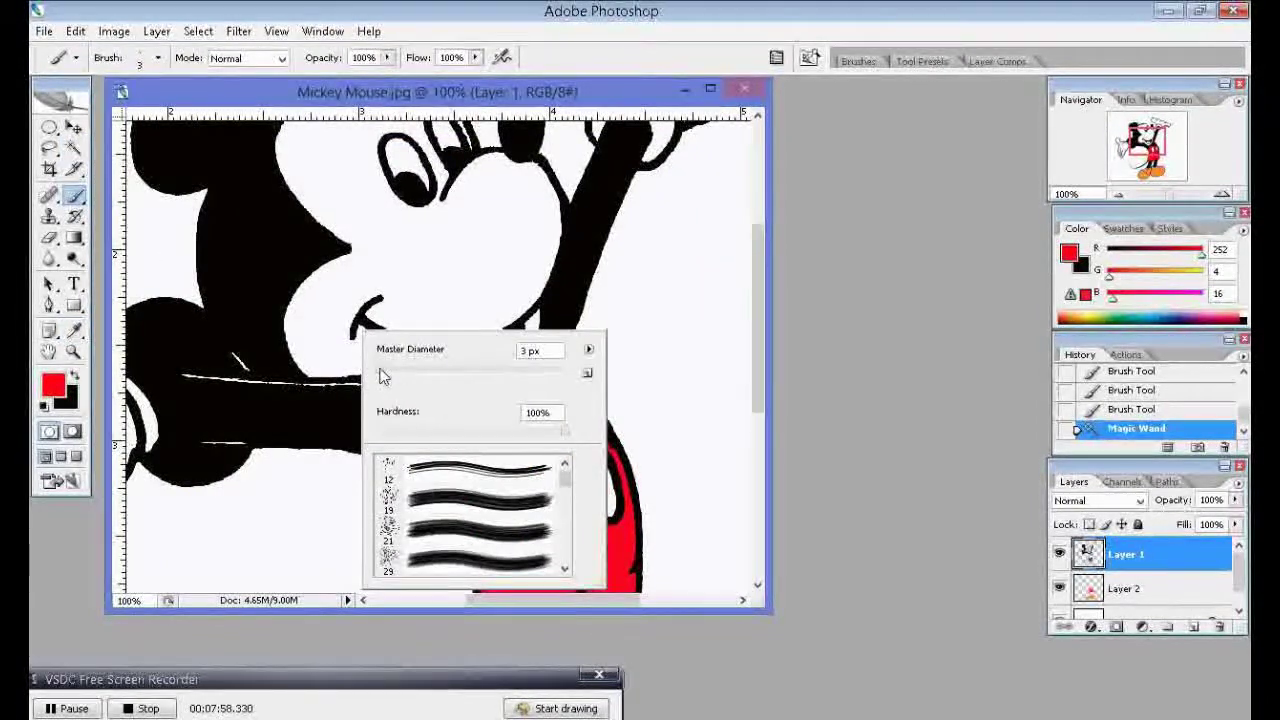
key(Return)
mouse_move(425, 365)
mouse_down()
mouse_move(465, 375)
mouse_move(433, 400)
mouse_move(488, 372)
mouse_up()
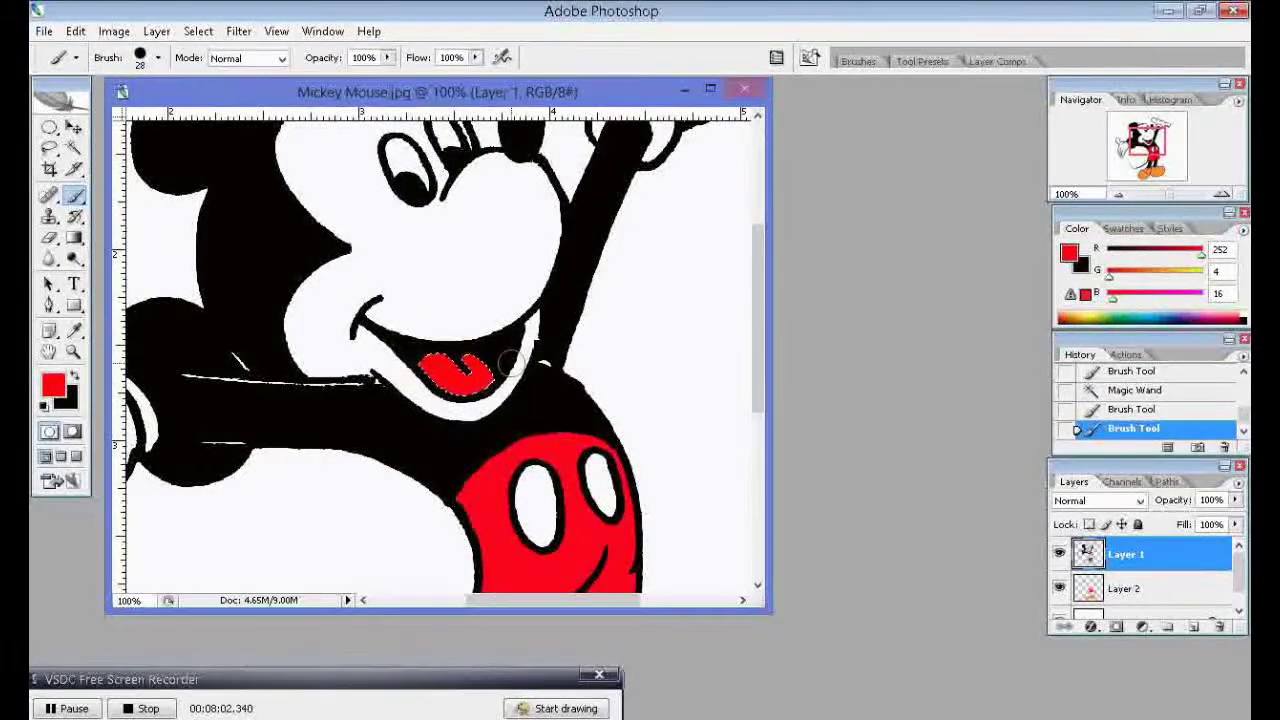
scroll(483, 400, up, 1)
scroll(483, 400, up, 1)
drag(470, 450, 455, 420)
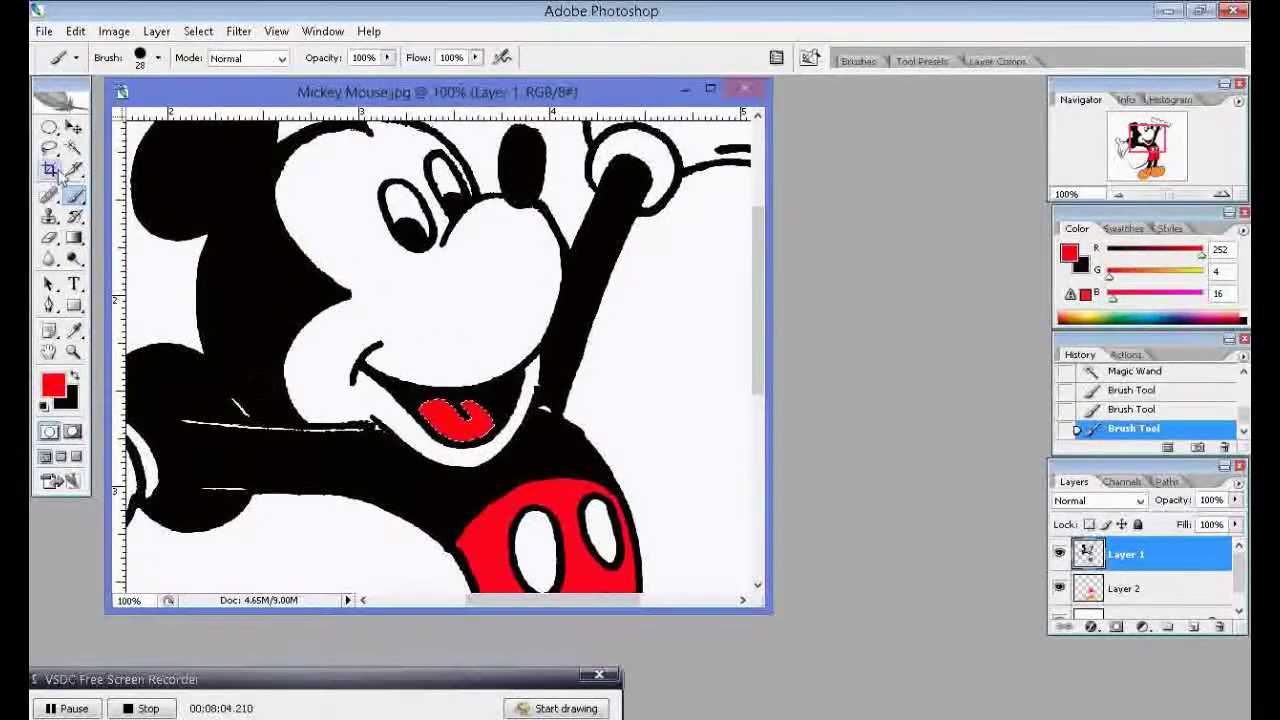
Step: Magic Wand-select the white face and set the foreground to skin tone e5b291
click(74, 148)
click(397, 288)
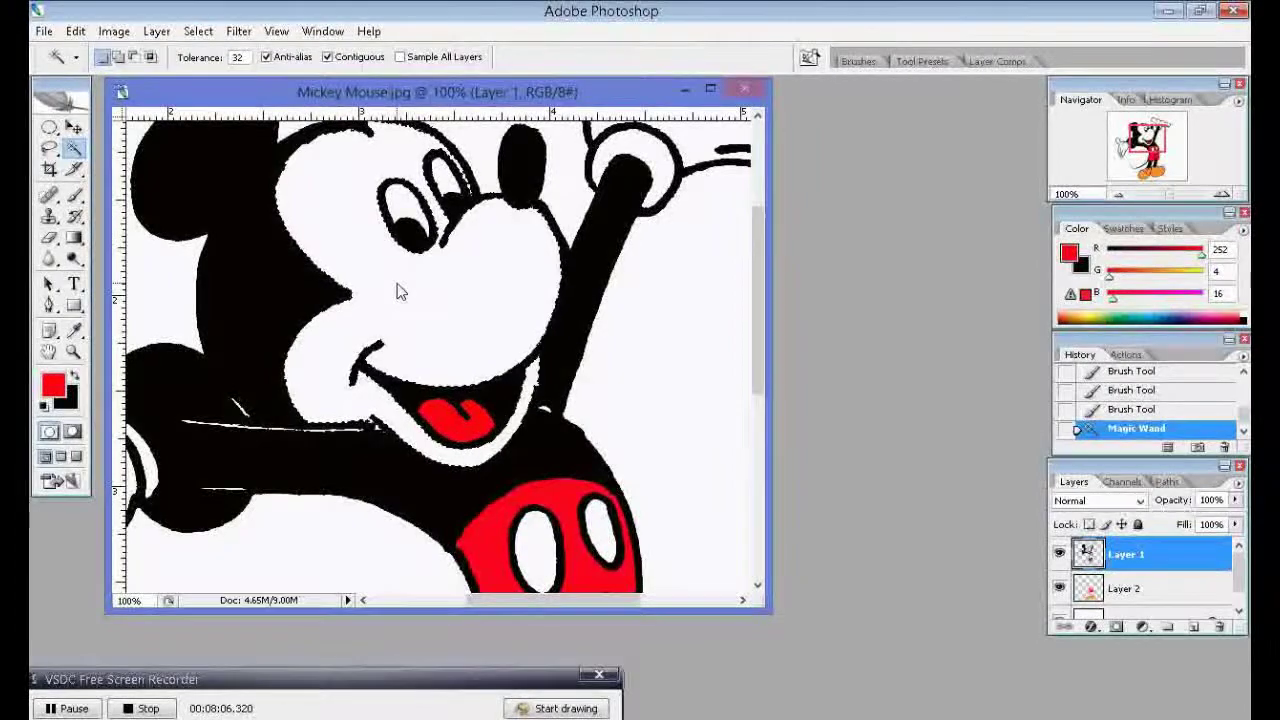
click(52, 380)
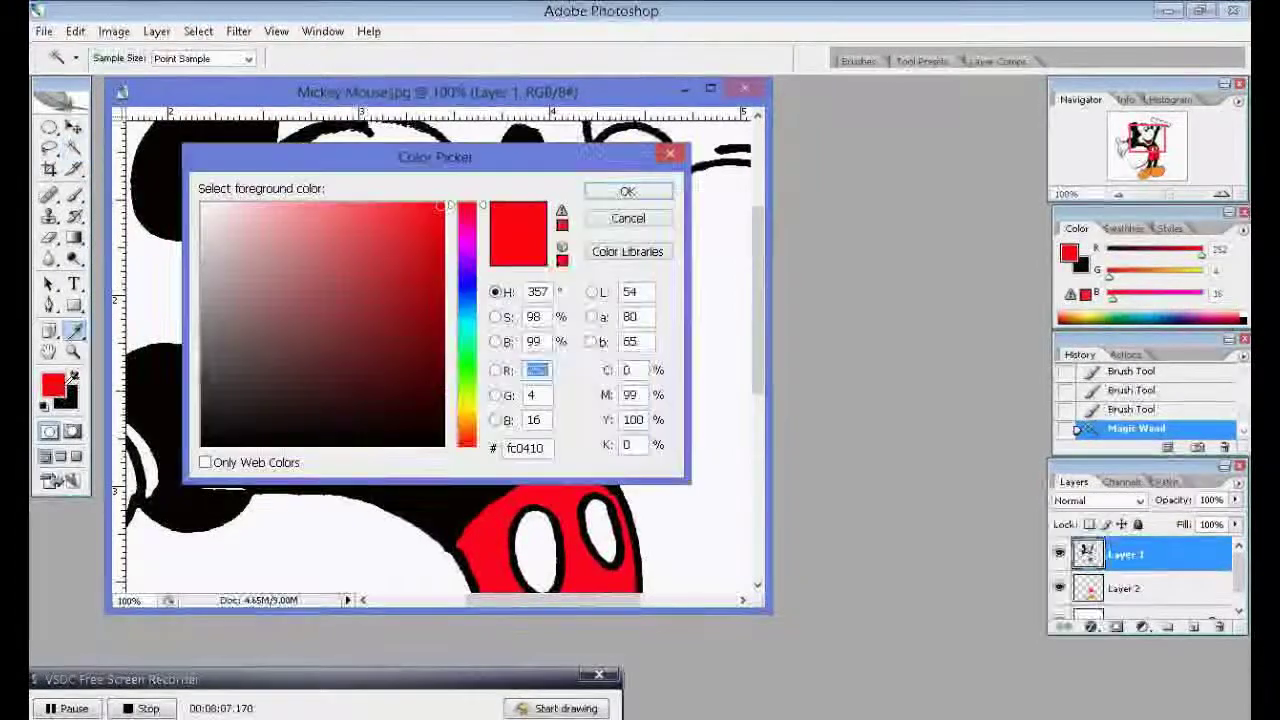
click(466, 432)
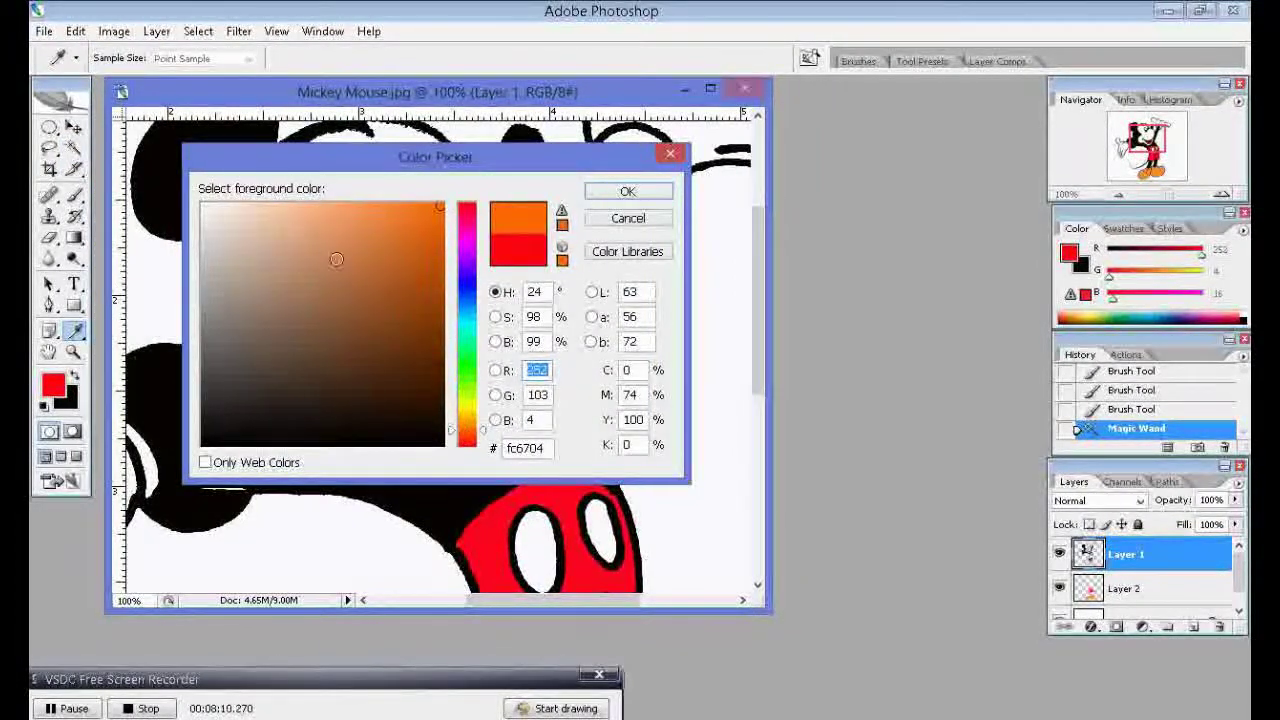
click(326, 214)
click(291, 227)
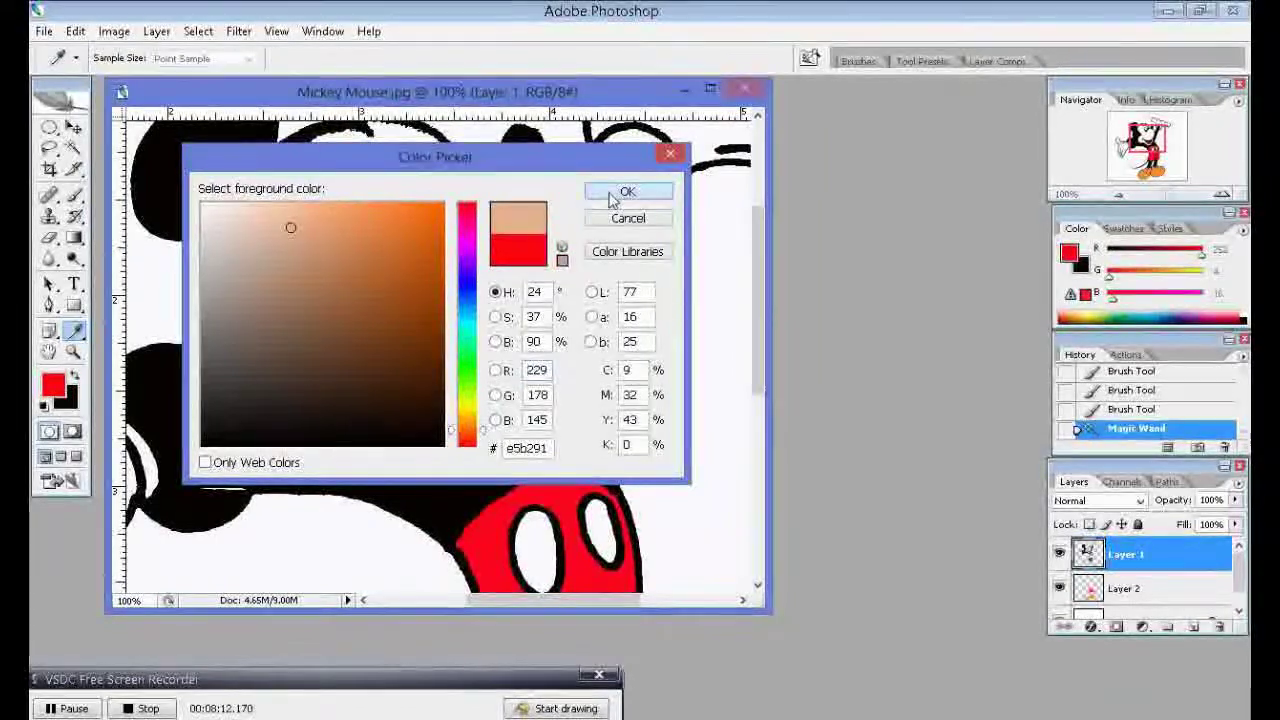
key(Return)
Step: Brush the skin tone over the nose, muzzle, cheeks and forehead, then zoom out
key(b)
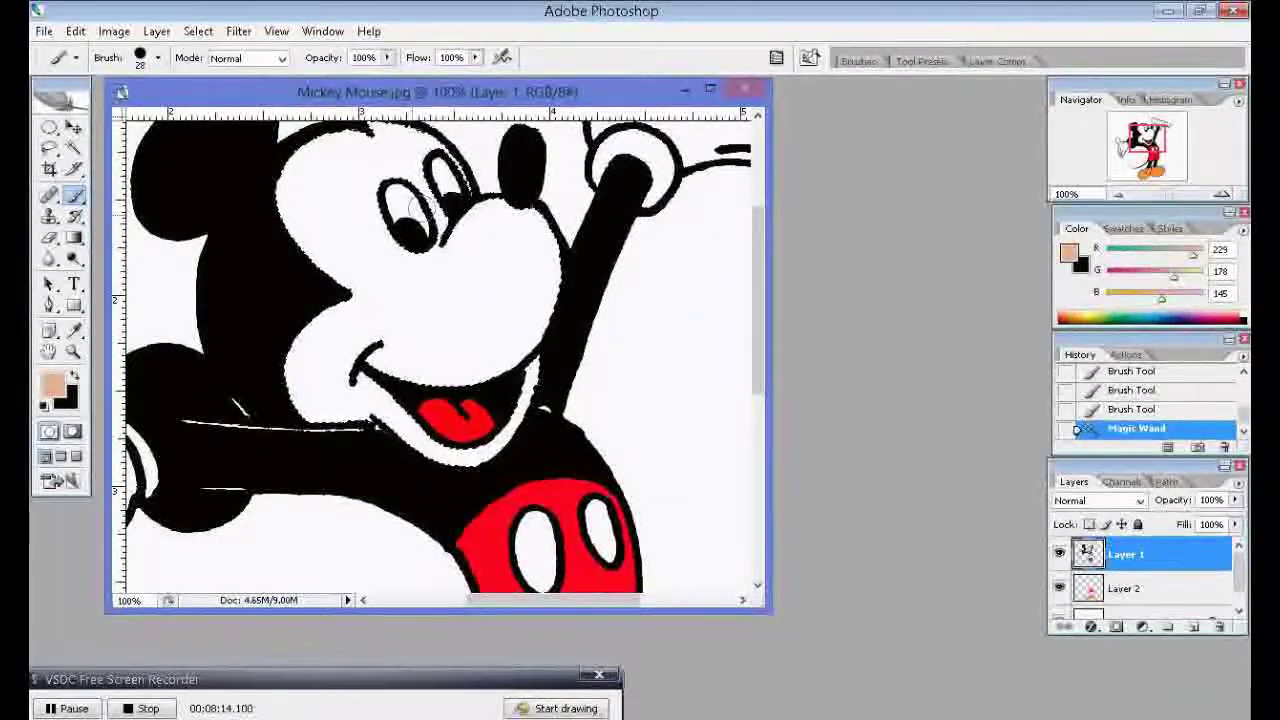
right_click(405, 280)
mouse_move(497, 218)
mouse_down()
mouse_move(451, 357)
mouse_move(537, 250)
mouse_up()
mouse_move(545, 175)
mouse_down()
mouse_move(423, 337)
mouse_move(414, 277)
mouse_move(300, 360)
mouse_move(312, 383)
mouse_up()
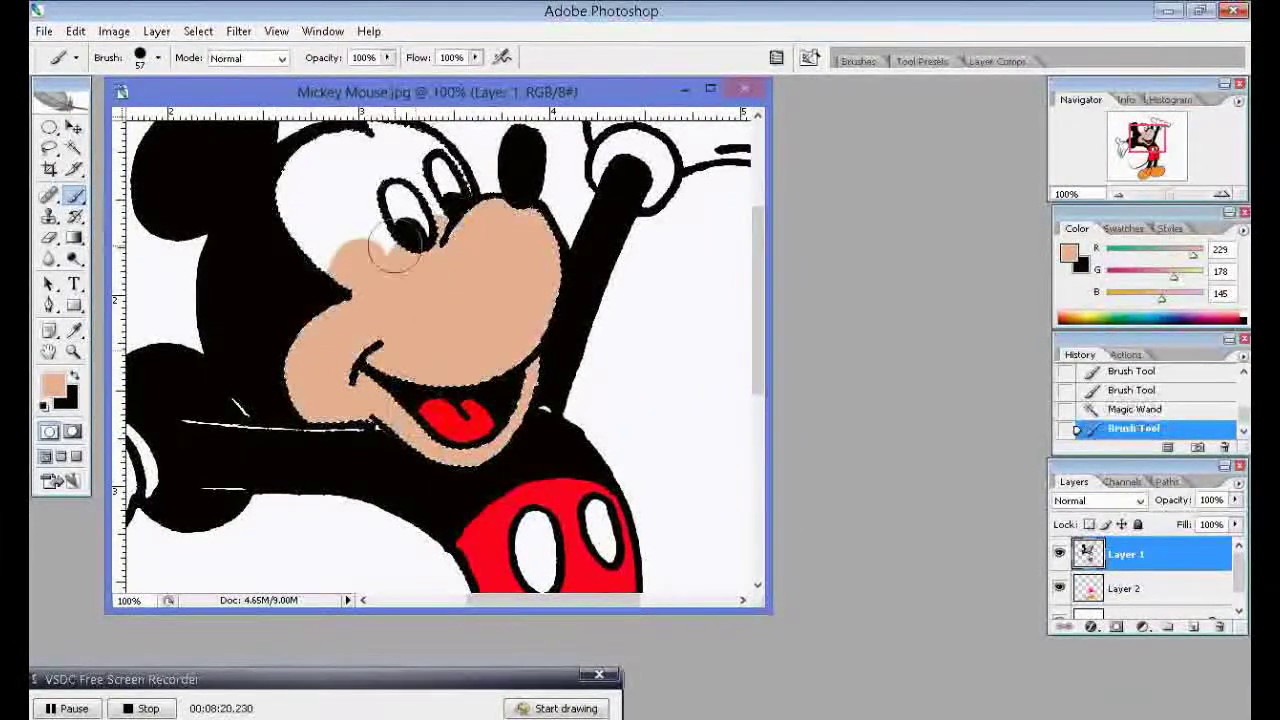
drag(410, 370, 280, 345)
drag(340, 180, 273, 238)
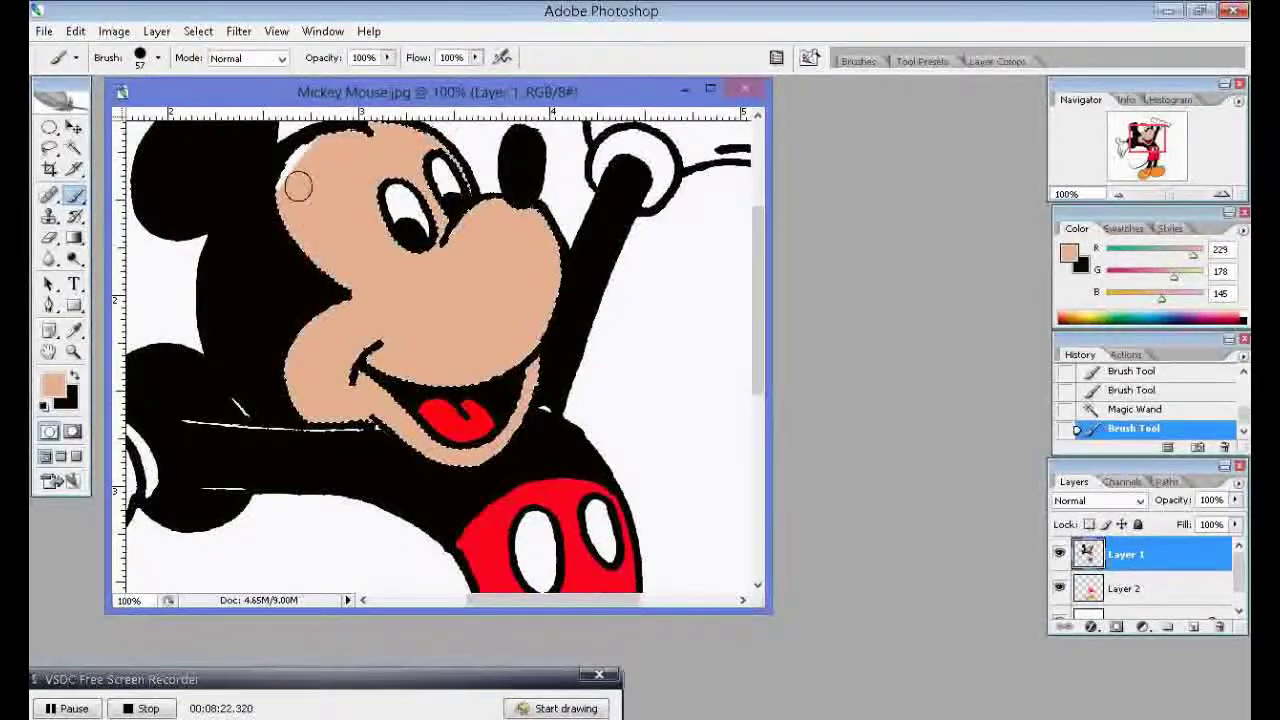
scroll(290, 232, up, 2)
click(320, 215)
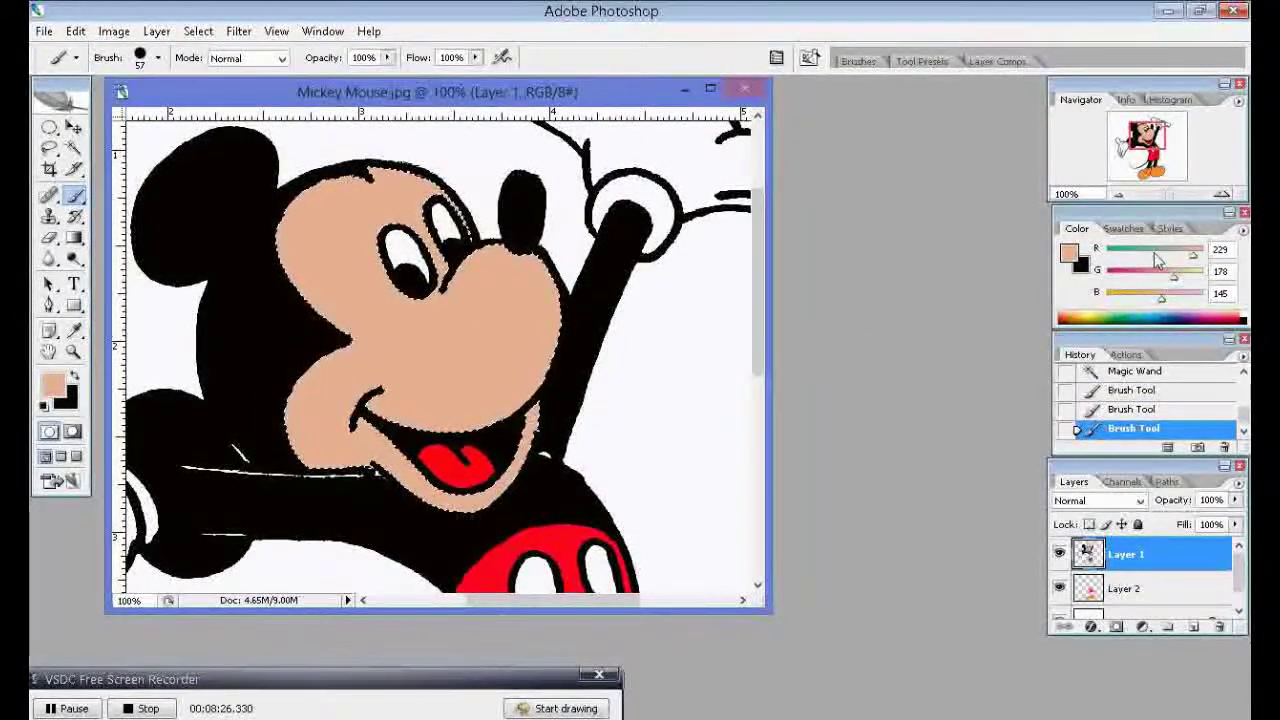
click(1165, 197)
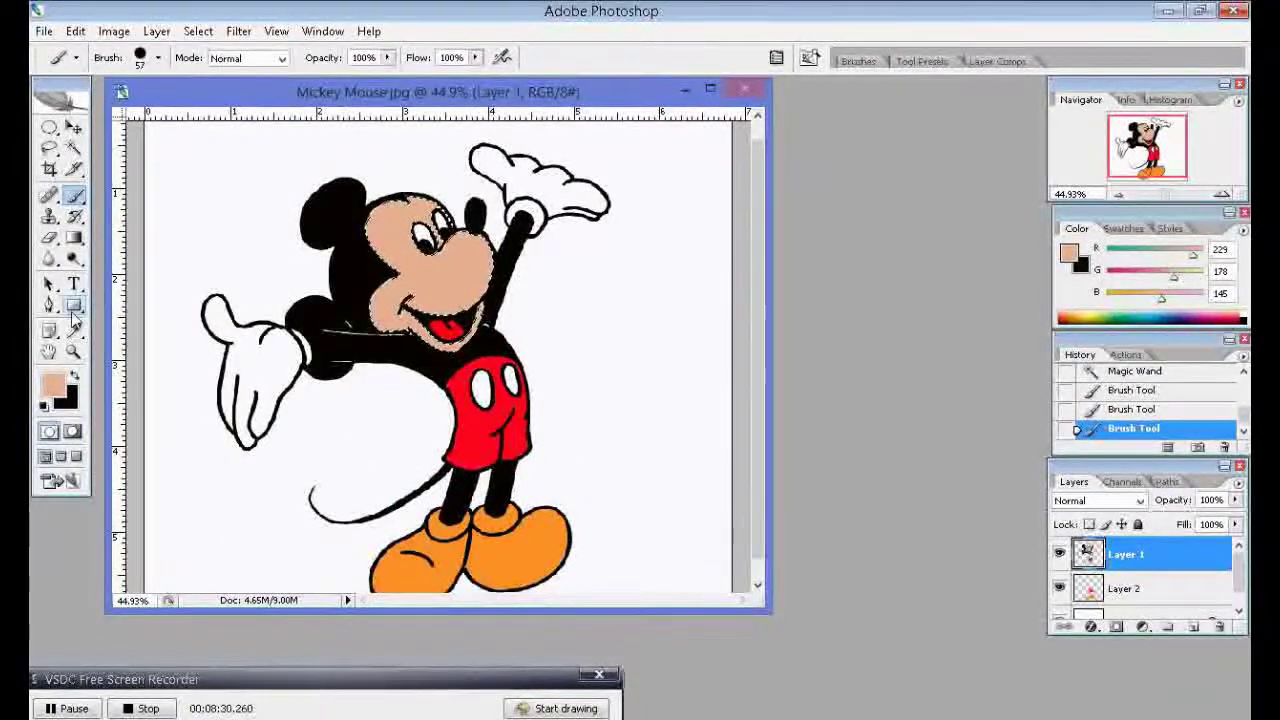
Step: Magic Wand-select the left glove and the raised glove
click(73, 148)
click(265, 378)
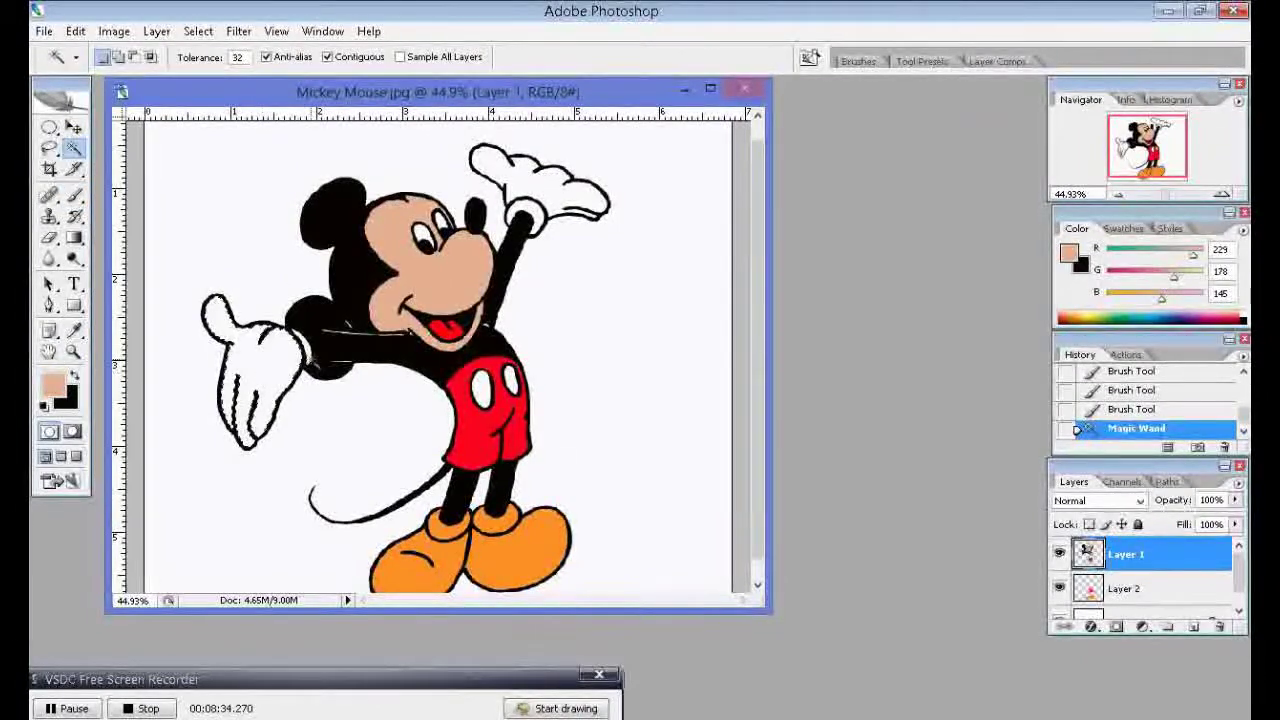
shift+click(538, 172)
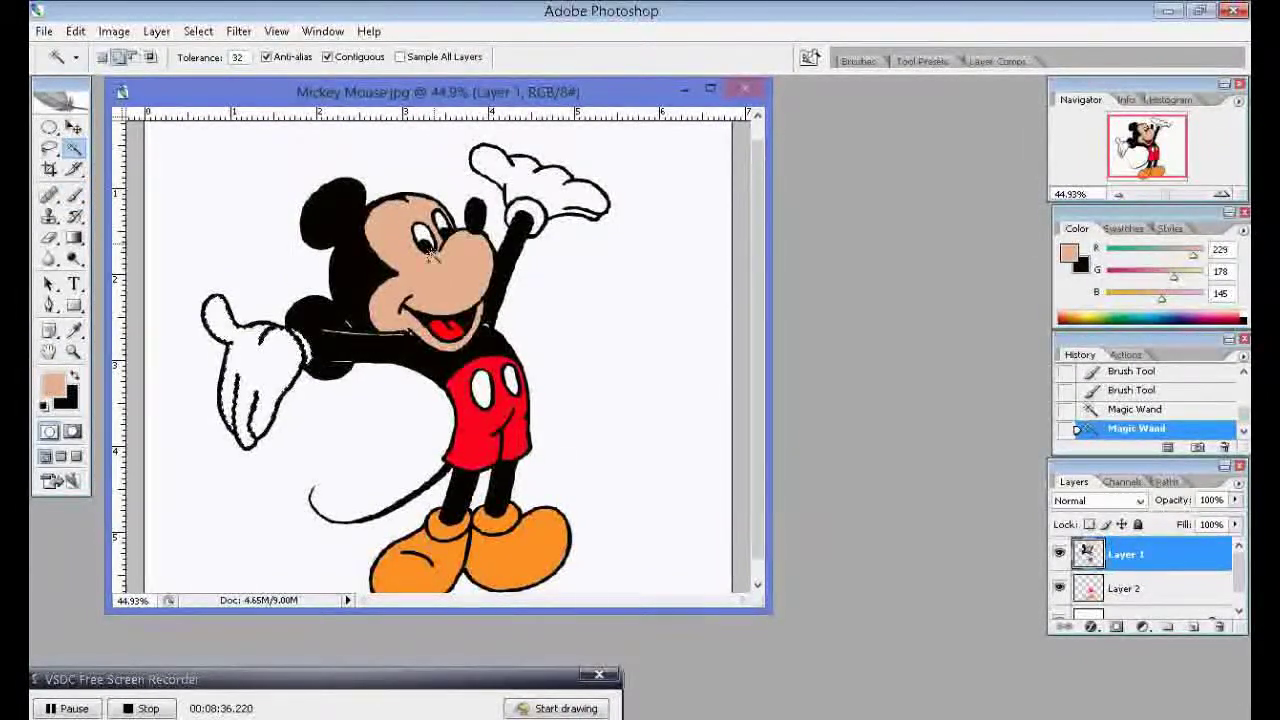
shift+click(533, 213)
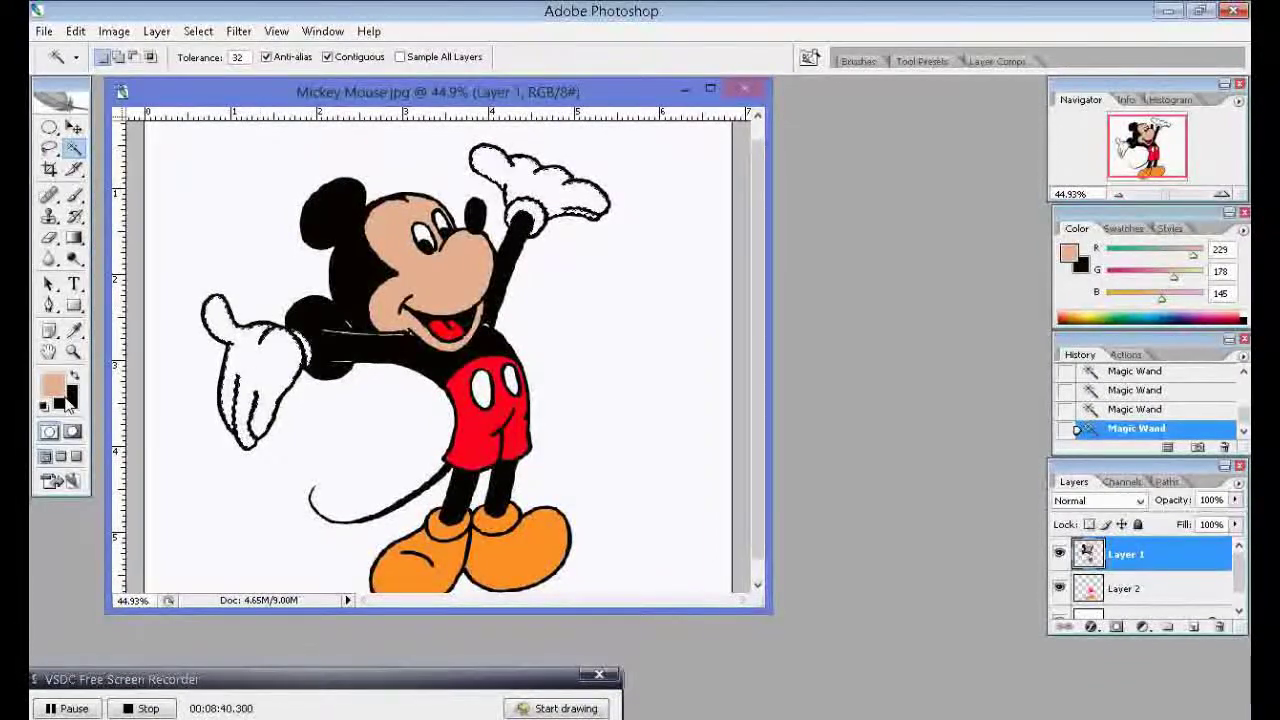
Step: Set the foreground to light grey b8b5b3 and brush shading along both glove edges
click(60, 390)
click(206, 258)
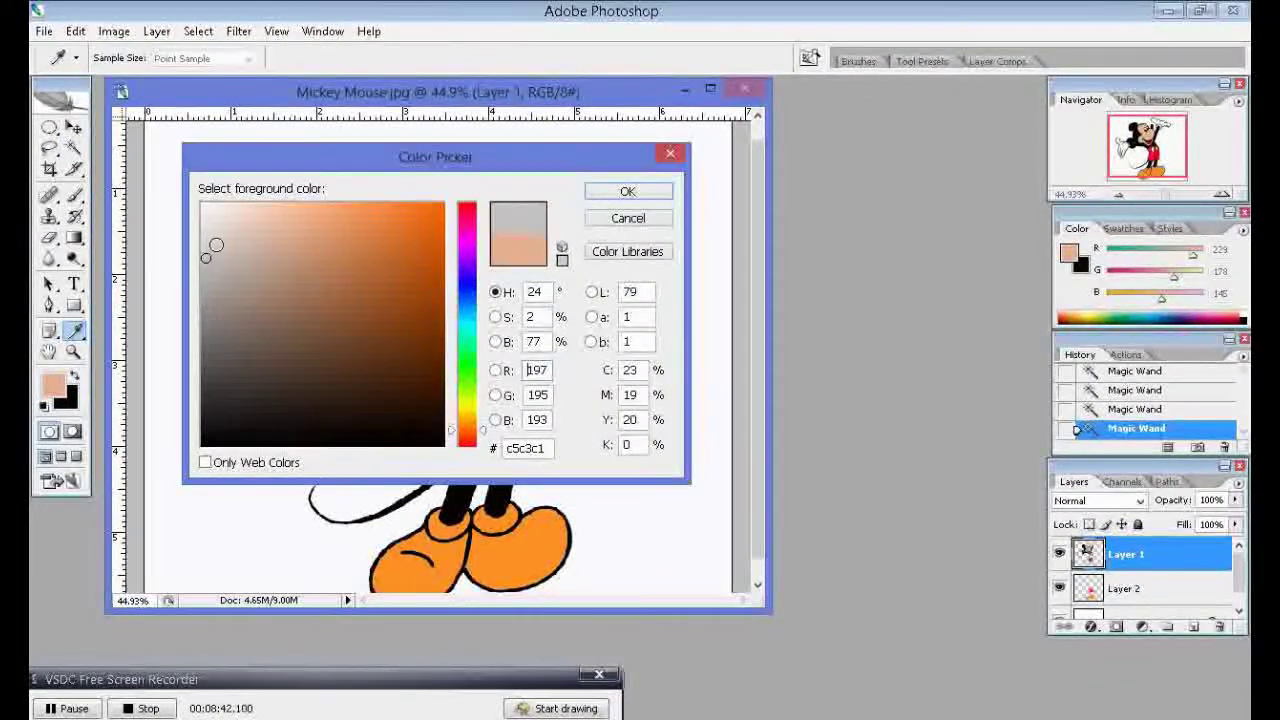
click(208, 271)
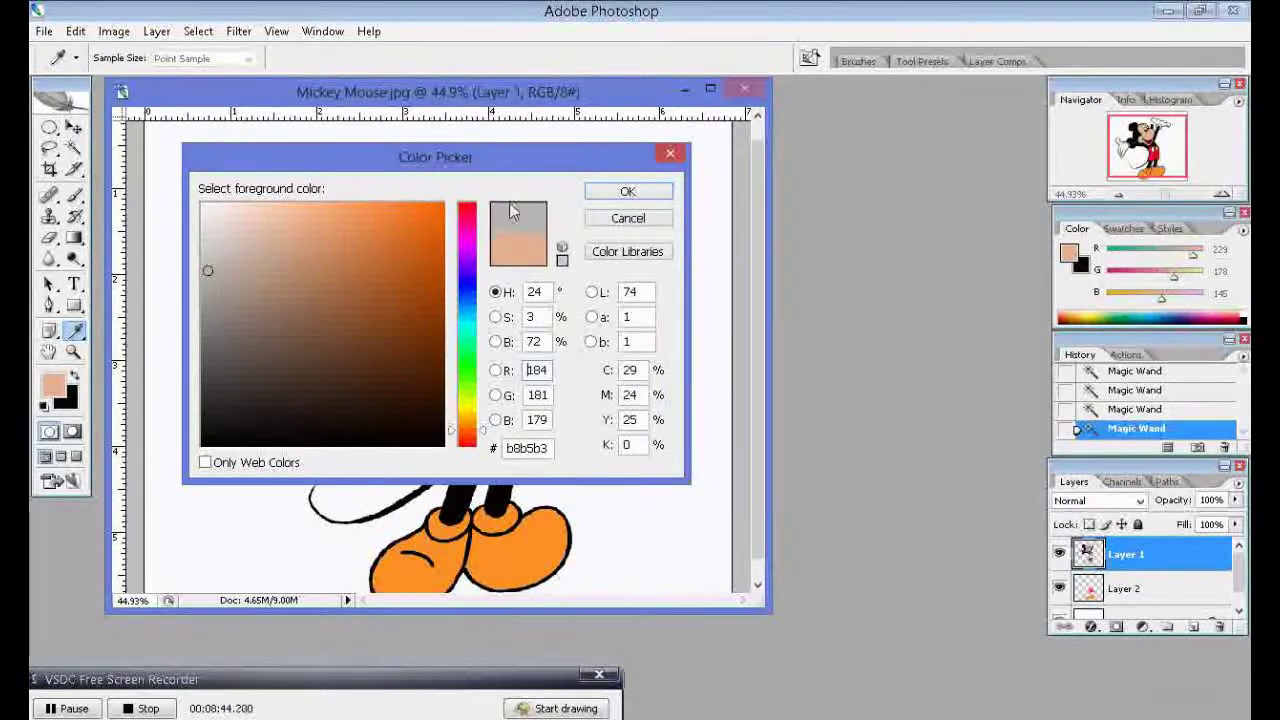
click(627, 191)
click(74, 193)
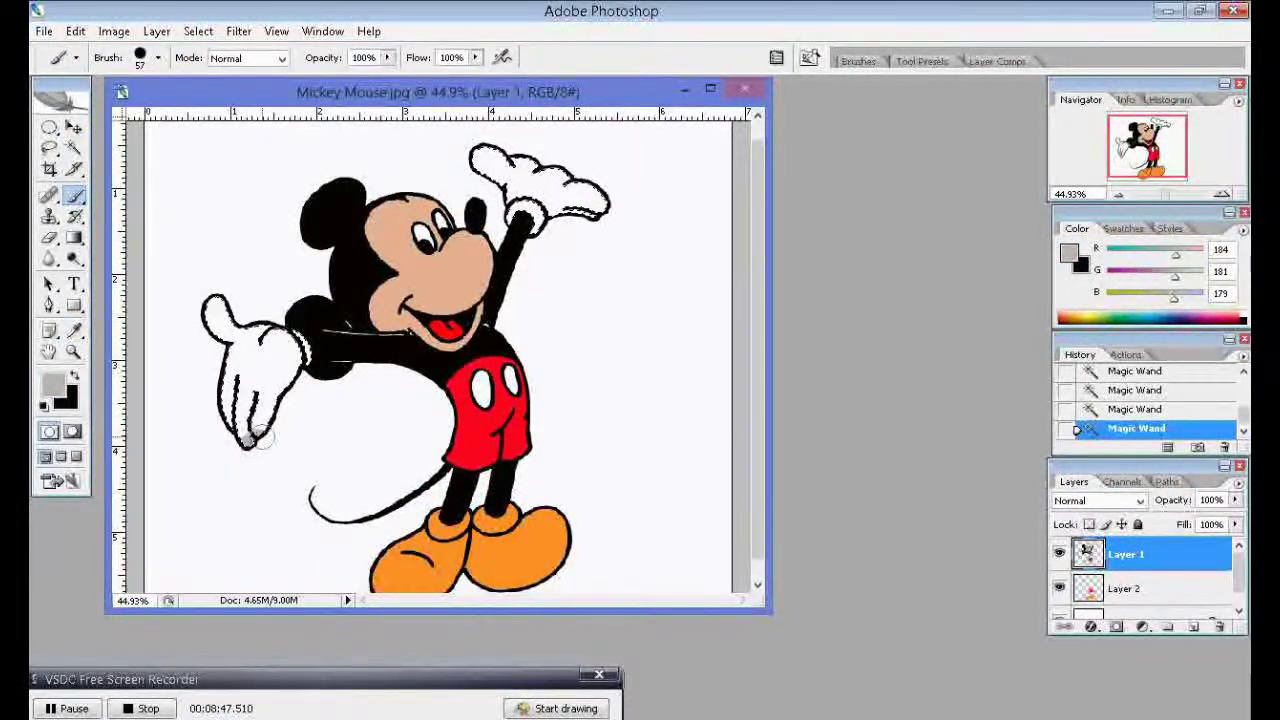
drag(296, 376, 216, 314)
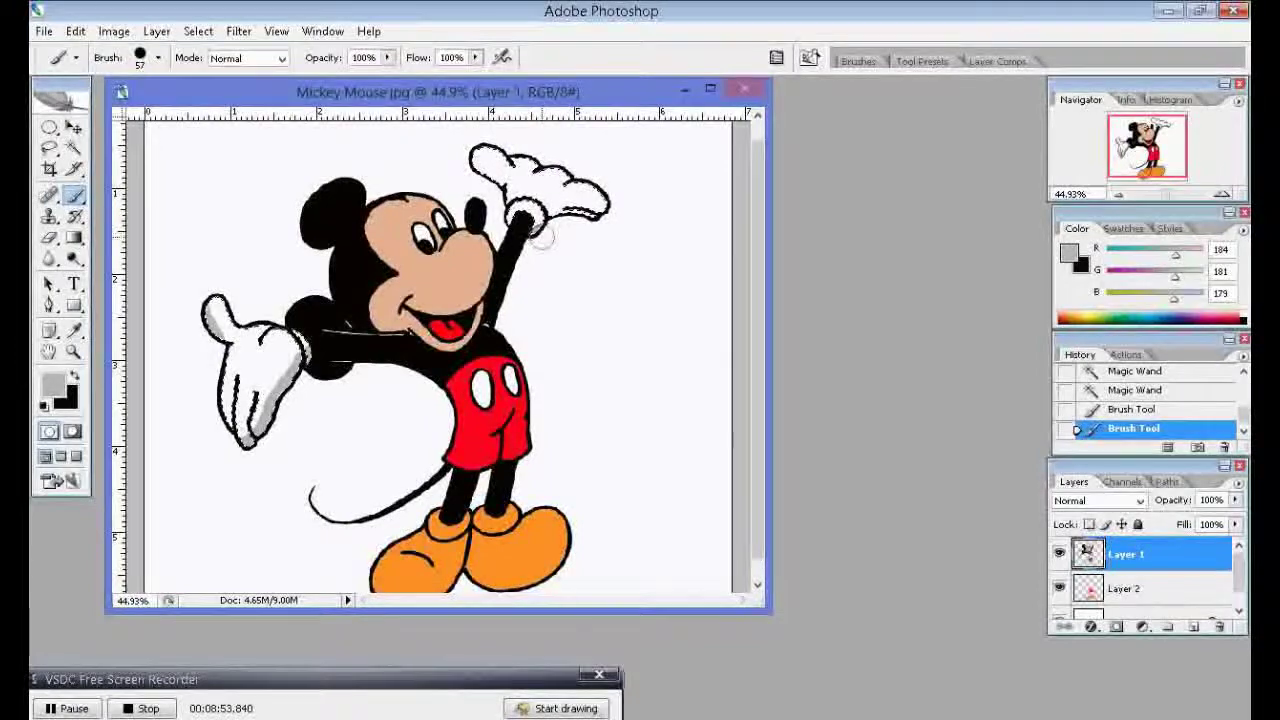
drag(555, 220, 606, 210)
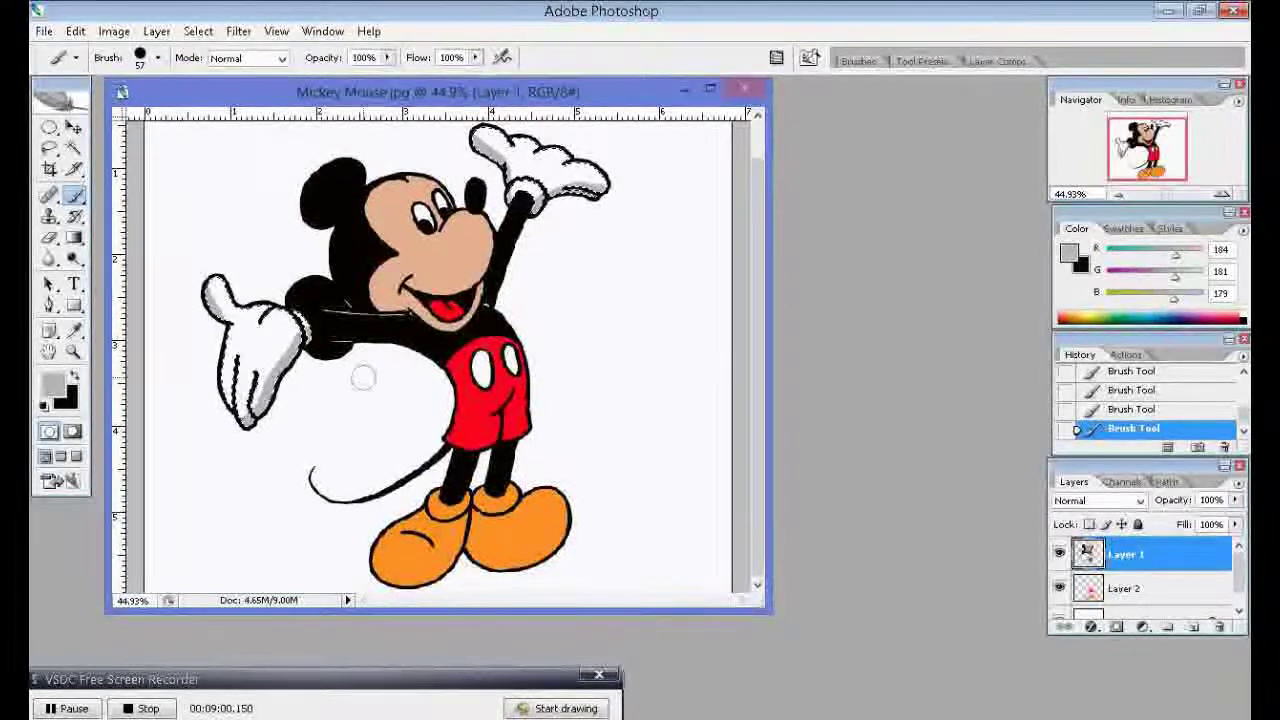
Step: Magic Wand-select both of Mickey's orange shoes
key(w)
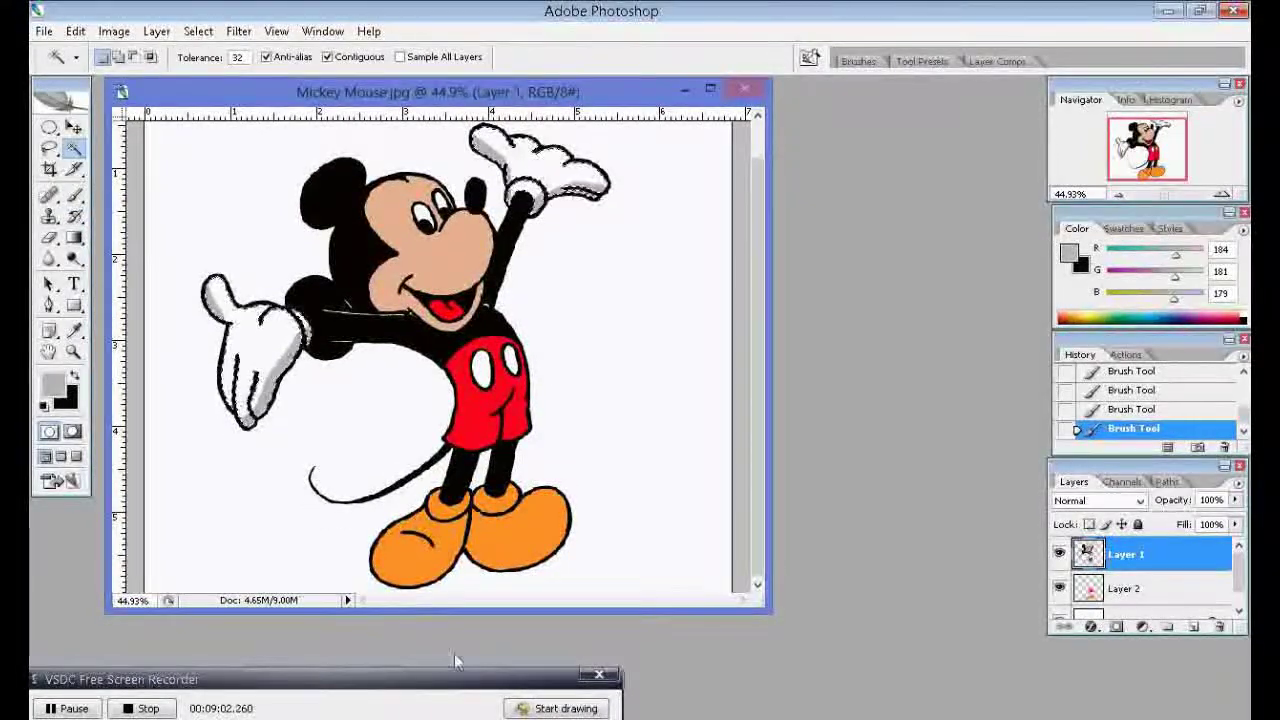
click(422, 560)
shift+click(440, 512)
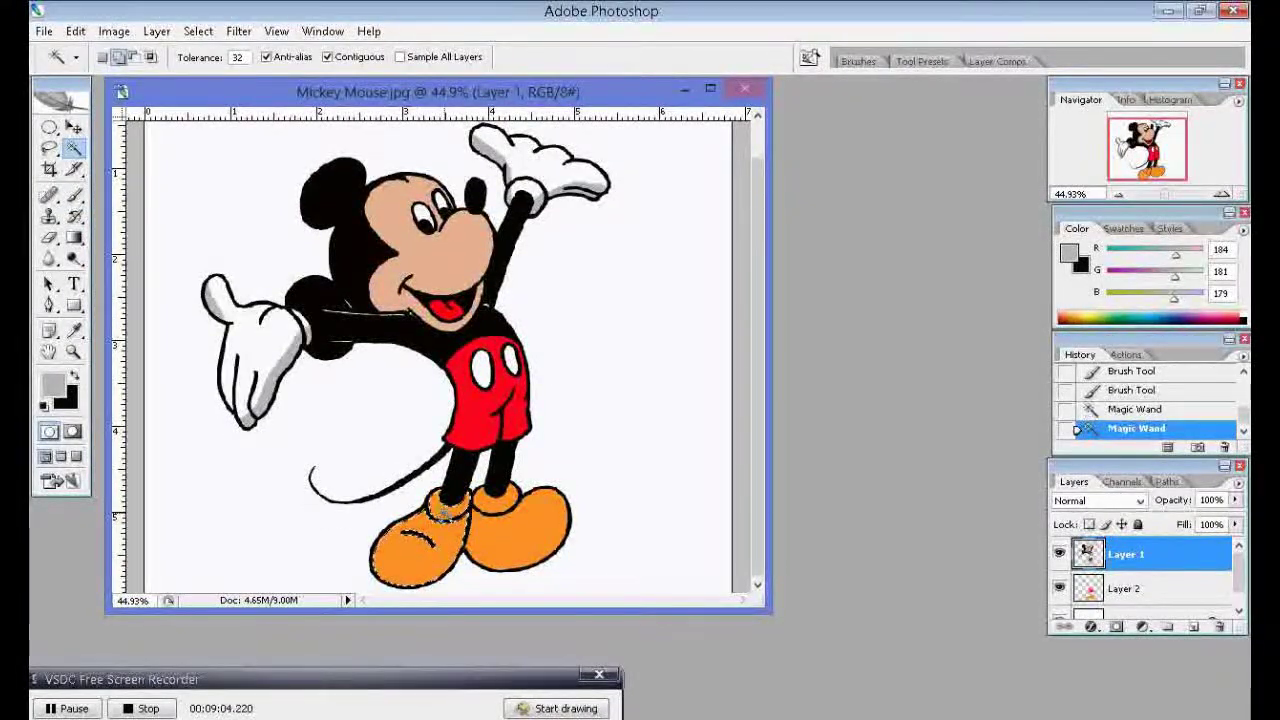
shift+click(525, 548)
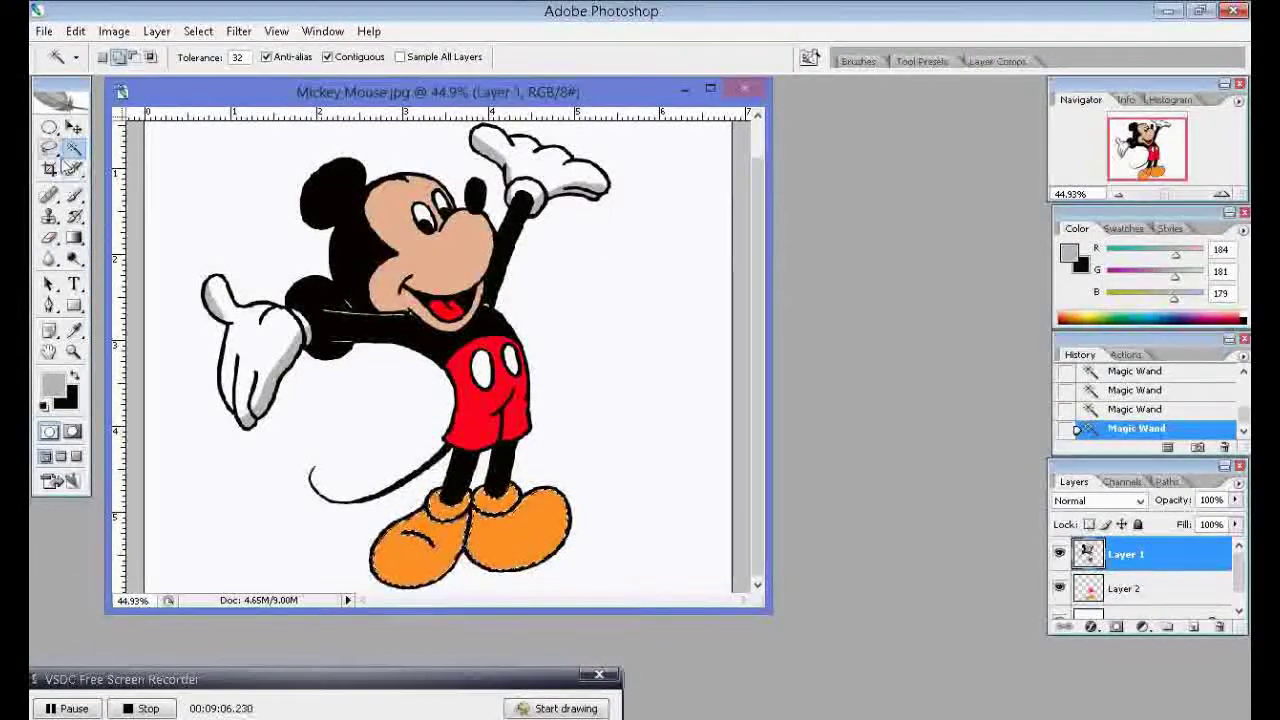
Step: Set the foreground to a darker brownish orange, c67c32
click(73, 351)
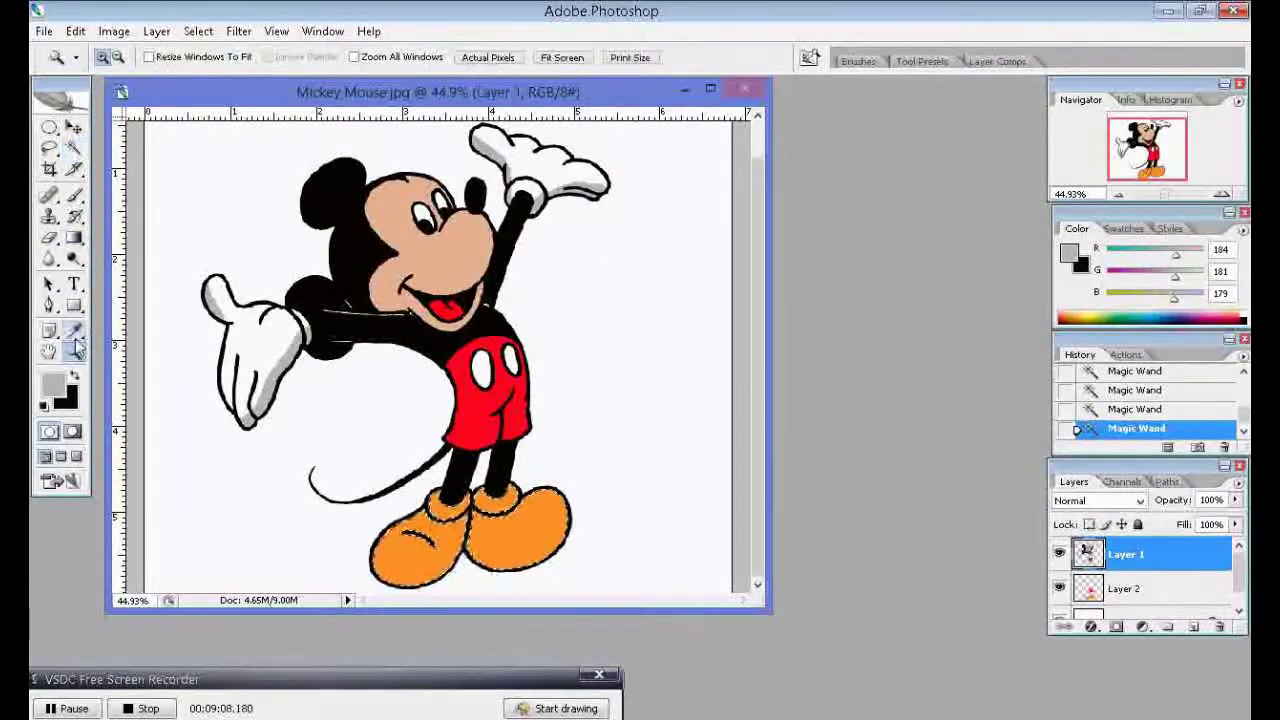
click(405, 540)
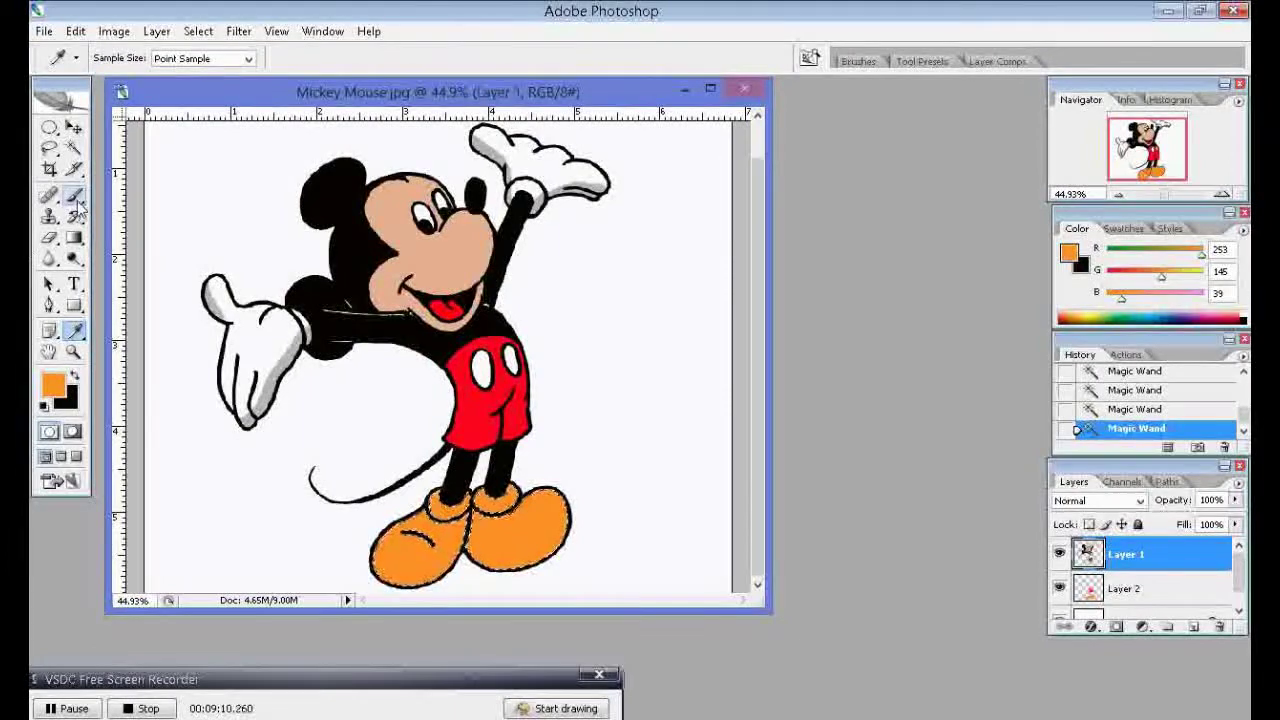
click(77, 198)
click(74, 331)
click(53, 384)
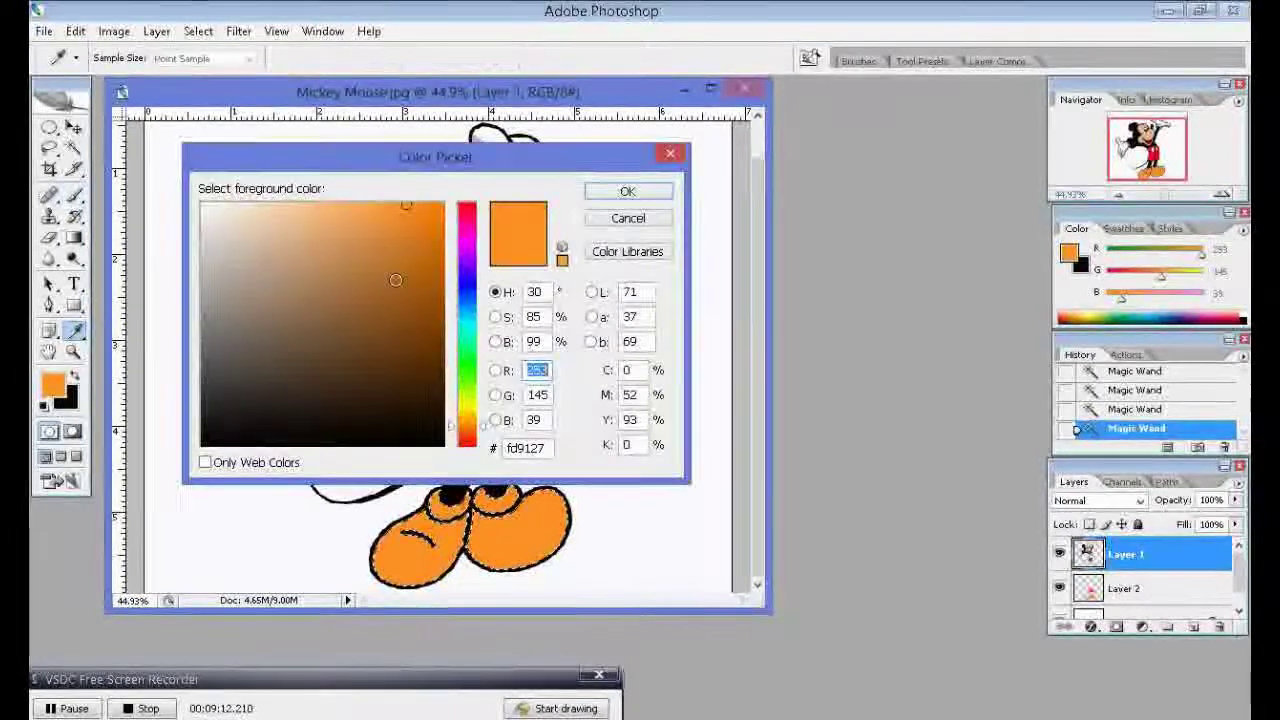
click(393, 273)
mouse_move(393, 273)
mouse_down()
mouse_move(352, 253)
mouse_move(382, 258)
mouse_up()
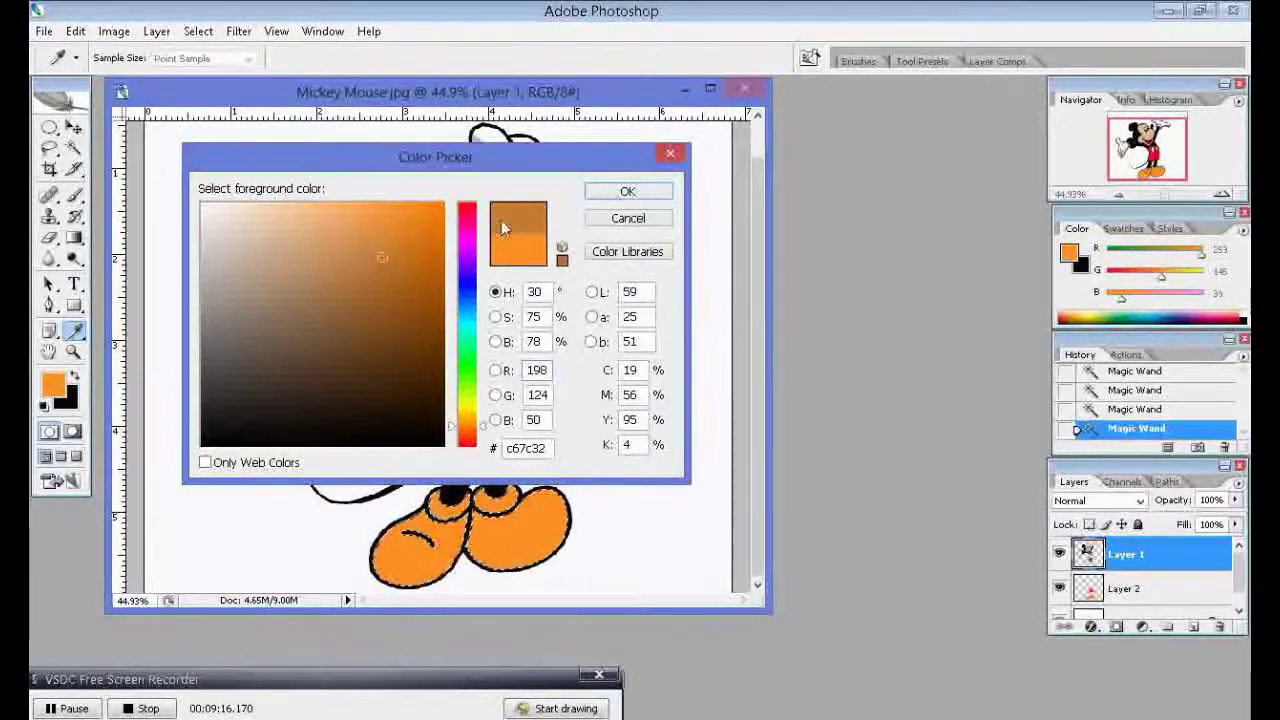
click(594, 200)
Step: Brush darker brown shading onto the bottoms of both shoes
key(b)
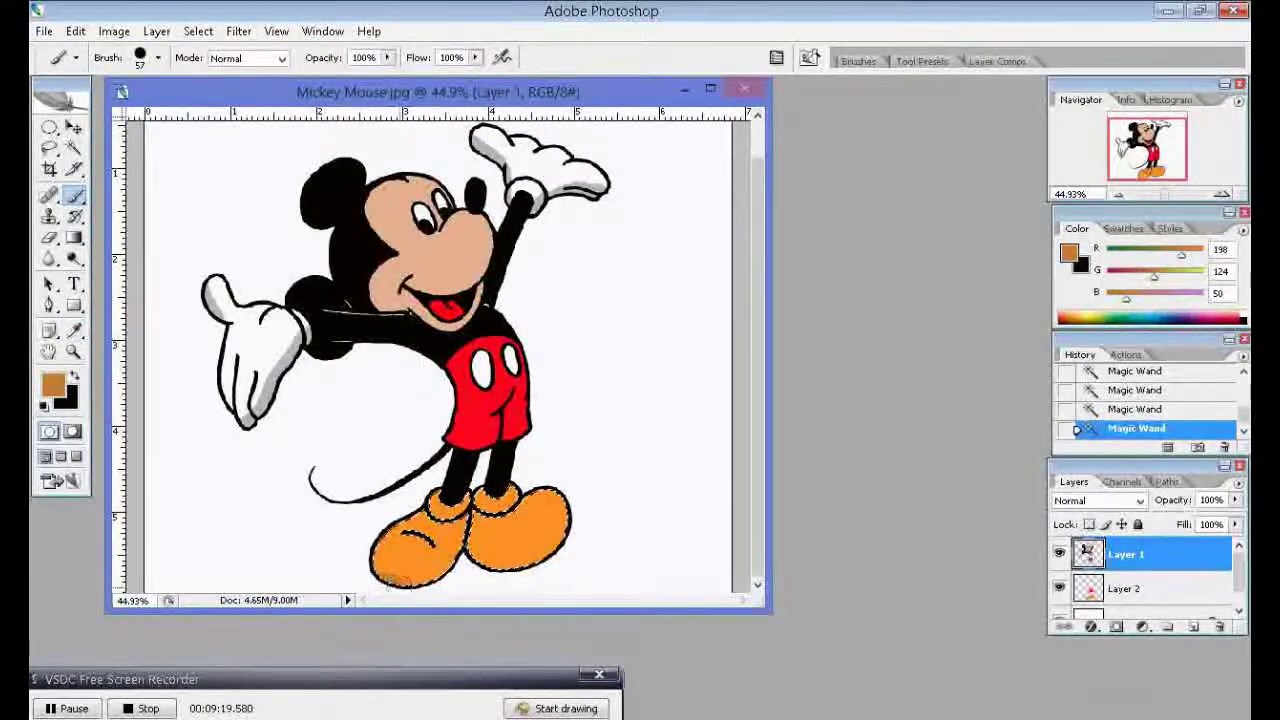
drag(412, 578, 475, 568)
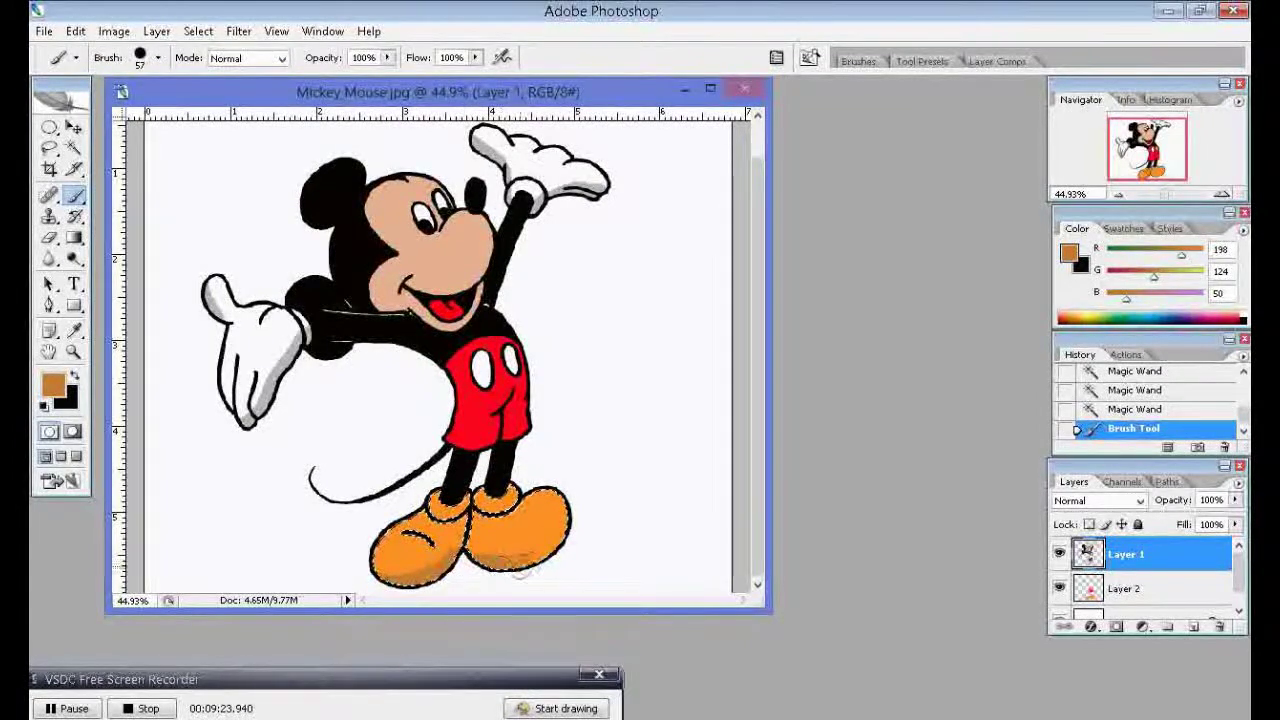
drag(520, 568, 578, 502)
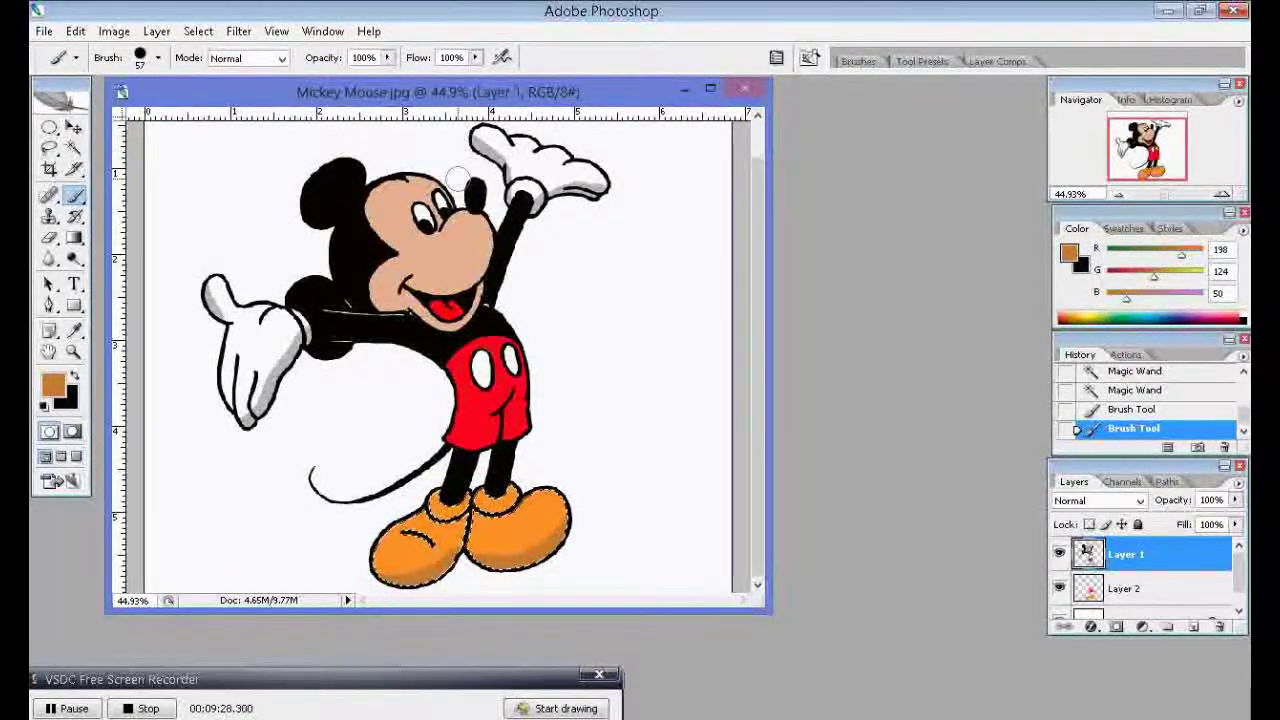
click(44, 31)
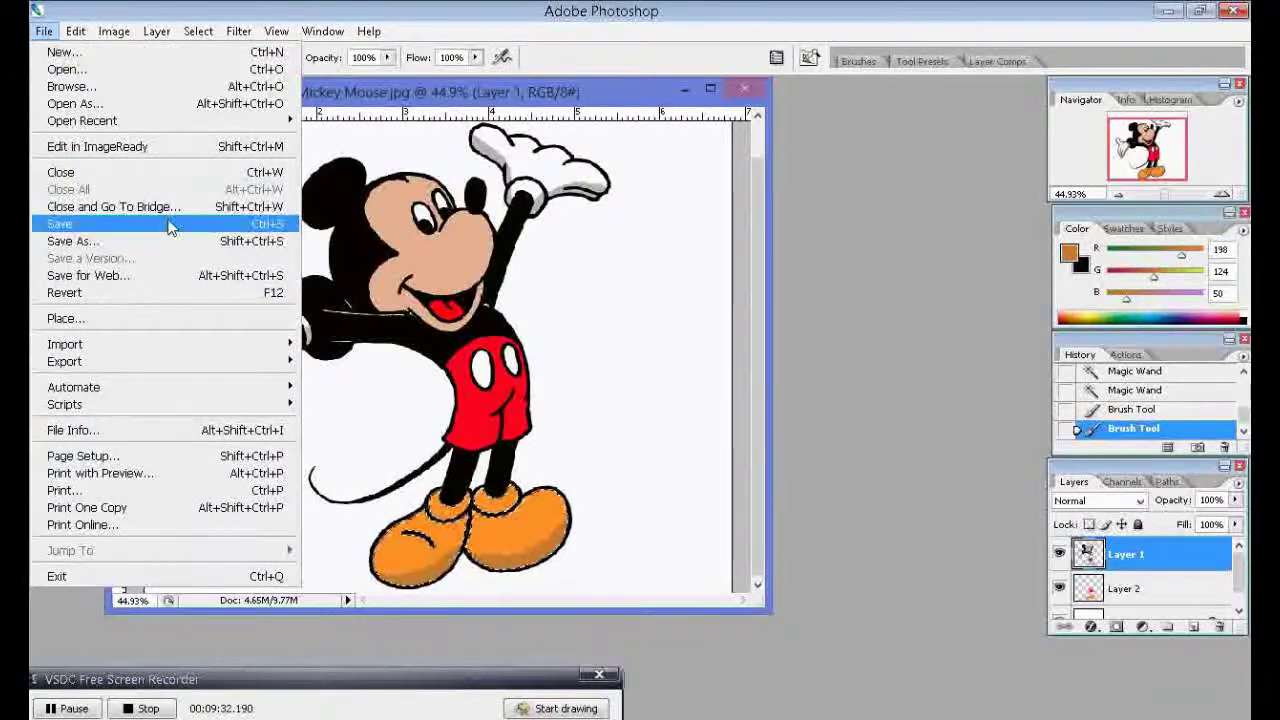
Step: Save as JPEG named Mickey Mouse copy.jpg, accepting the default JPEG options
click(170, 227)
click(604, 492)
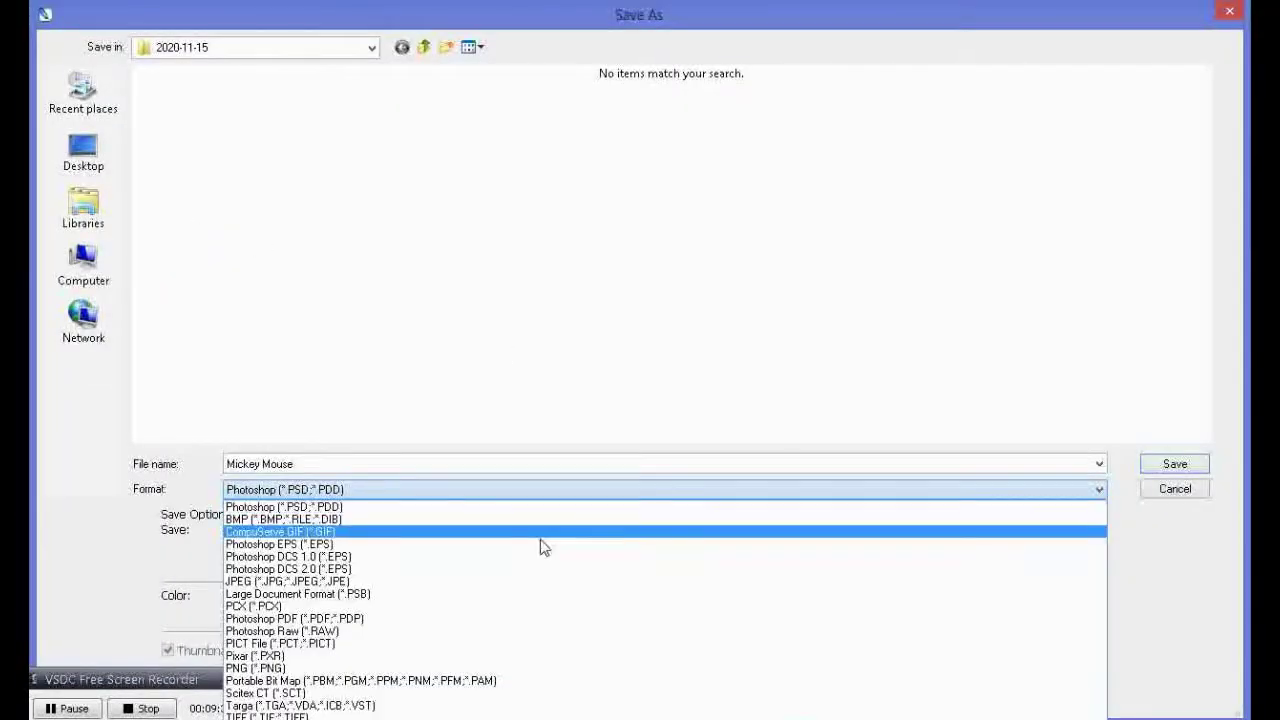
click(506, 586)
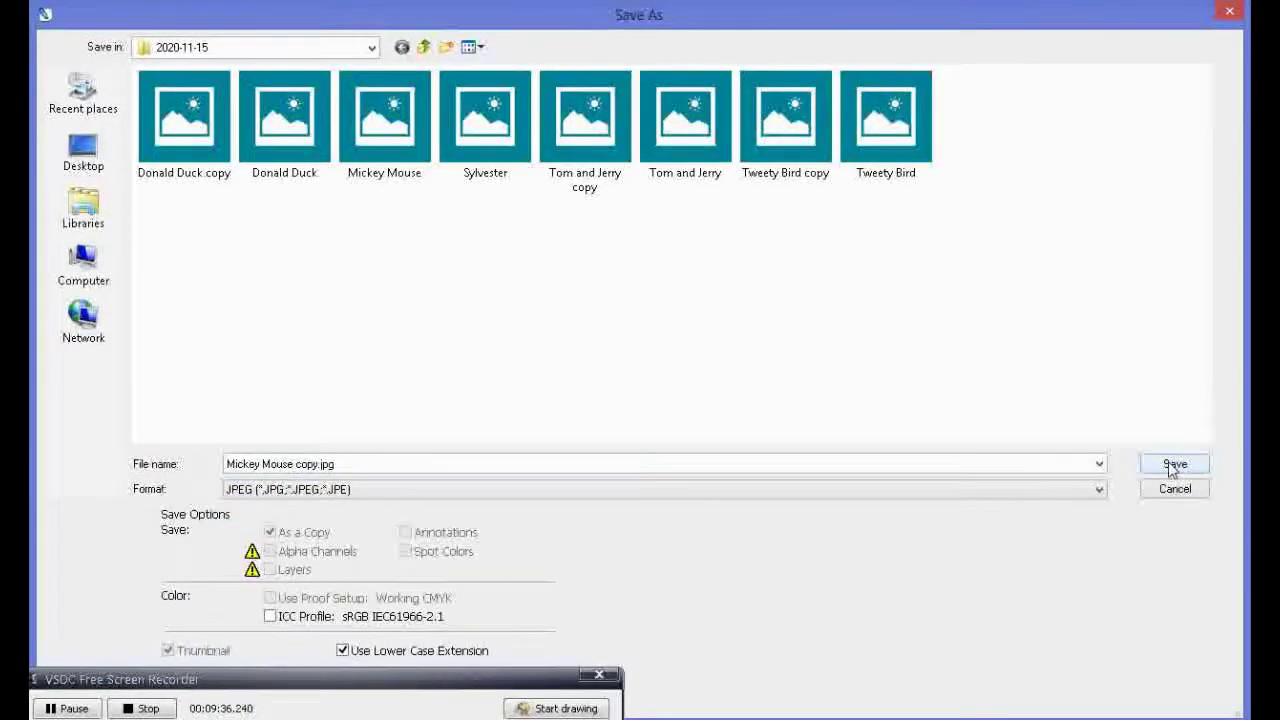
click(1175, 466)
click(840, 163)
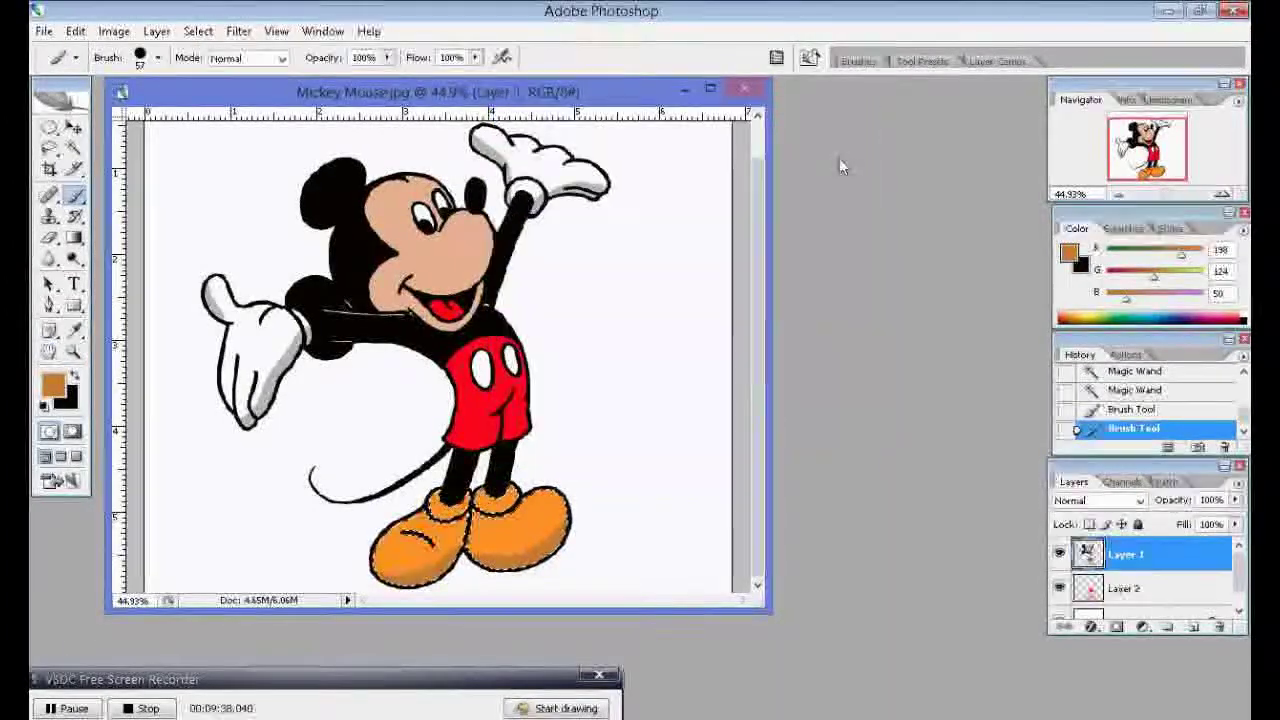